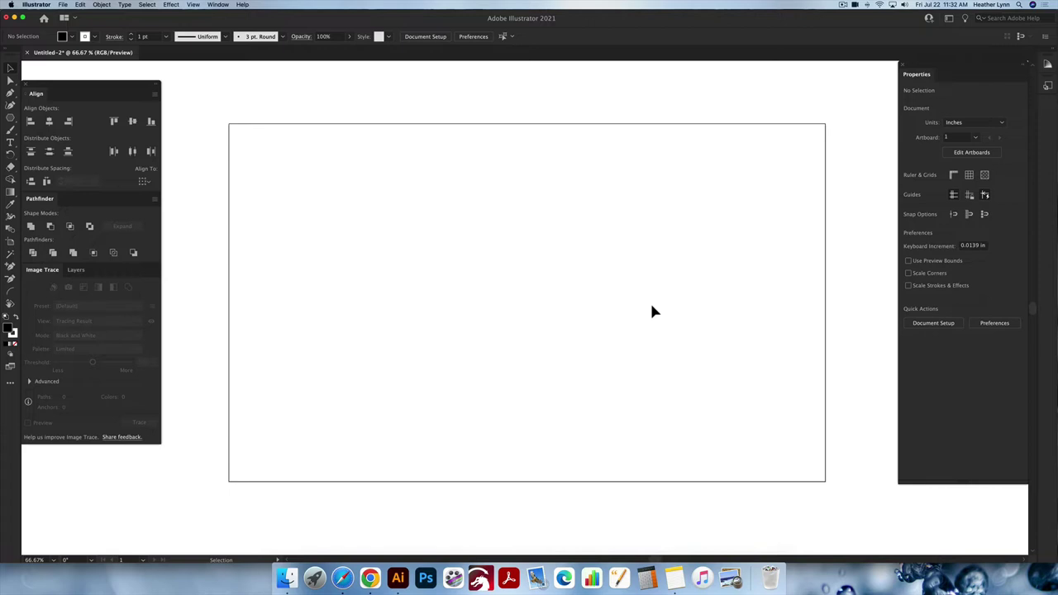
Draw a black circle about 3.46 in wide in the artboard's upper left and duplicate it into a horizontal row of four
scroll(546, 226, "up", 1)
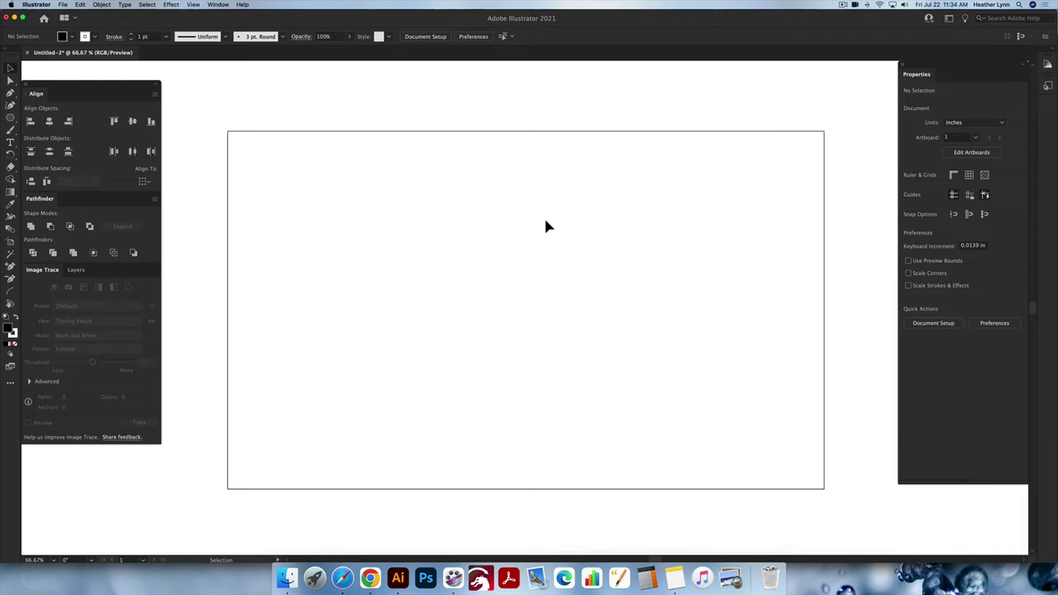
key("l")
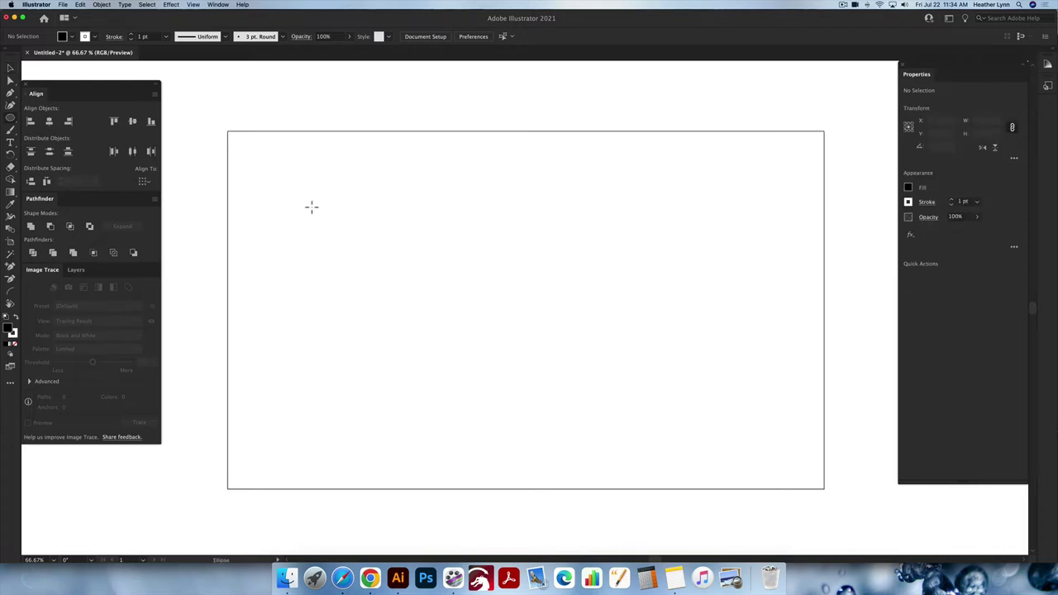
left_click_drag(302, 197, 407, 265)
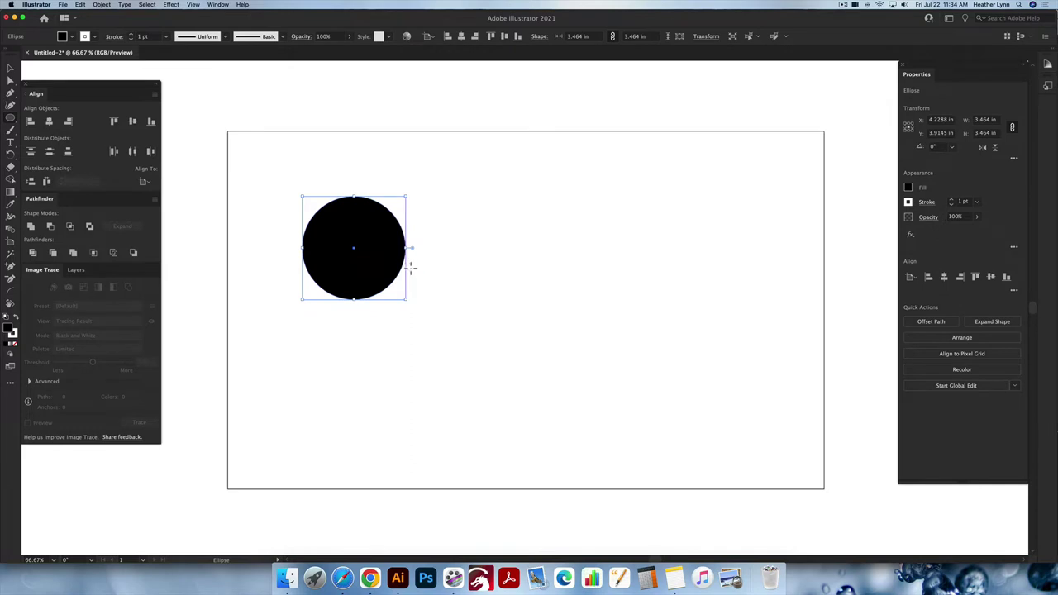
scroll(434, 278, "up", 1)
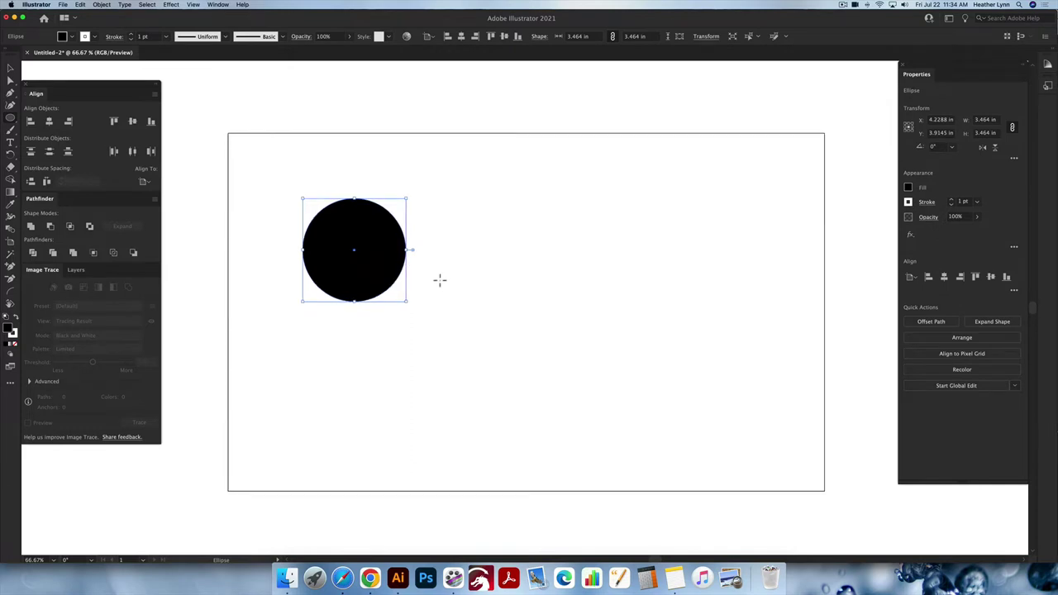
key("v")
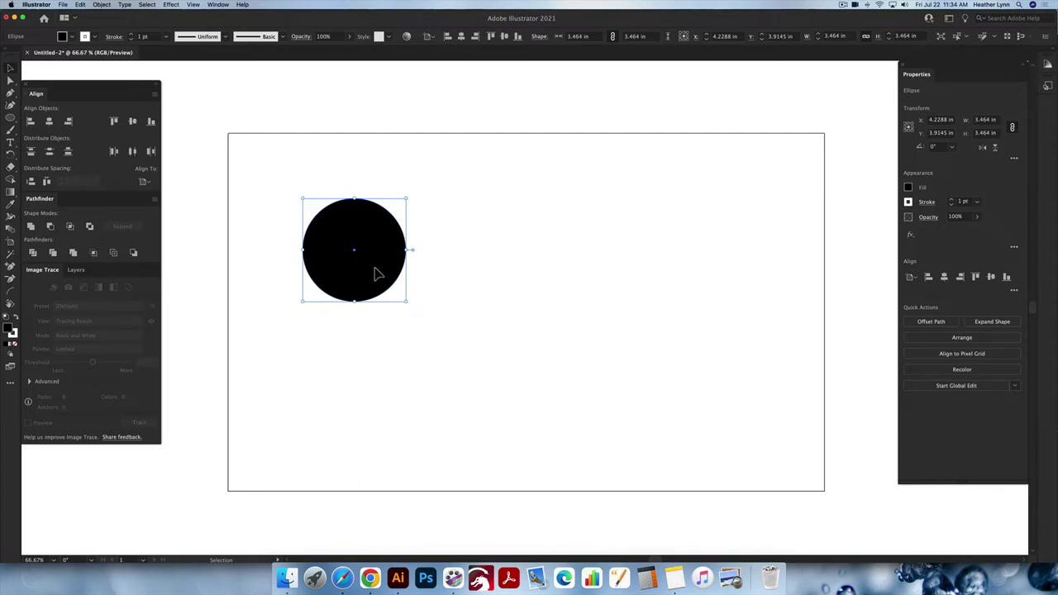
left_click_drag(375, 274, 721, 274)
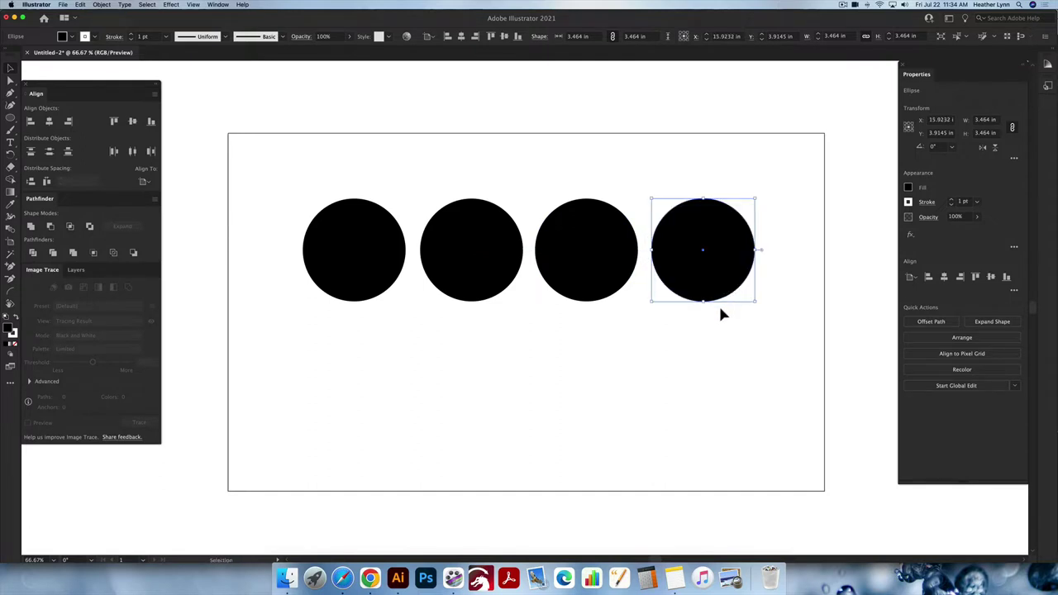
Draw a black square about 3.18 in wide below the first circle, lined up with the circle's left edge
key("m")
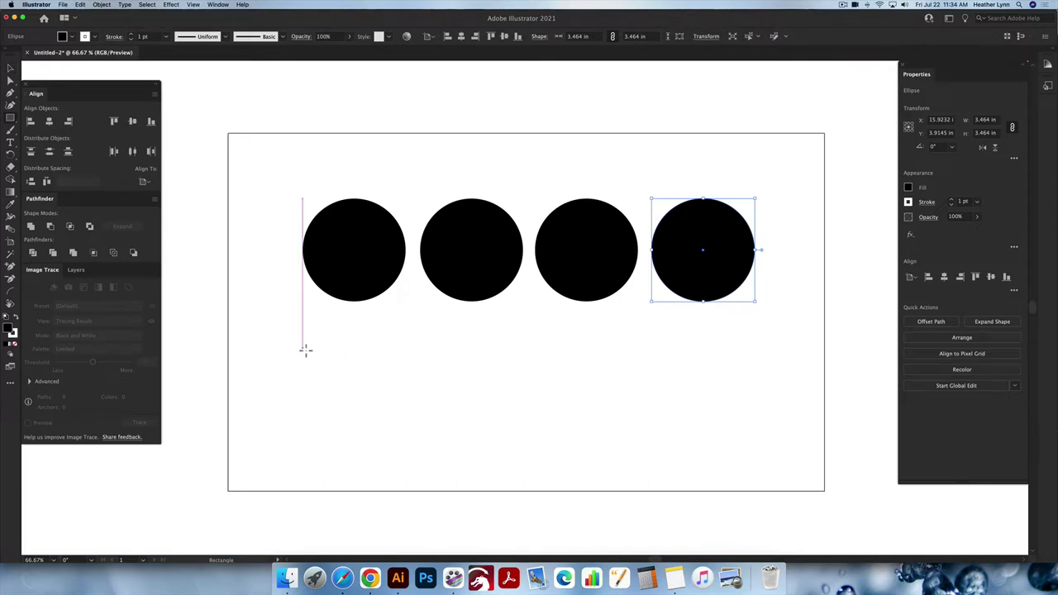
left_click_drag(304, 349, 398, 442)
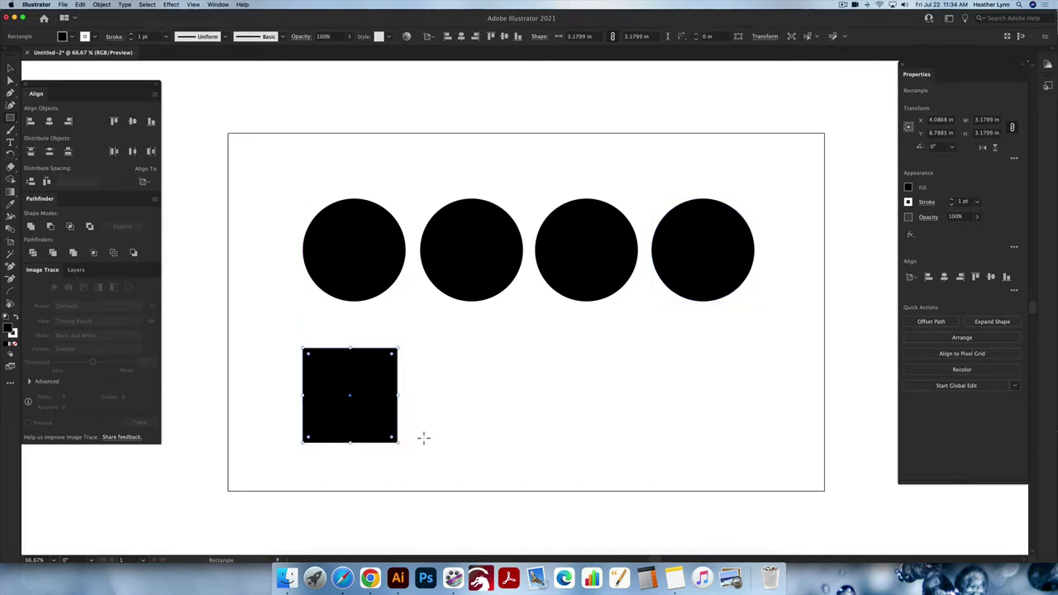
key("v")
left_click(431, 423)
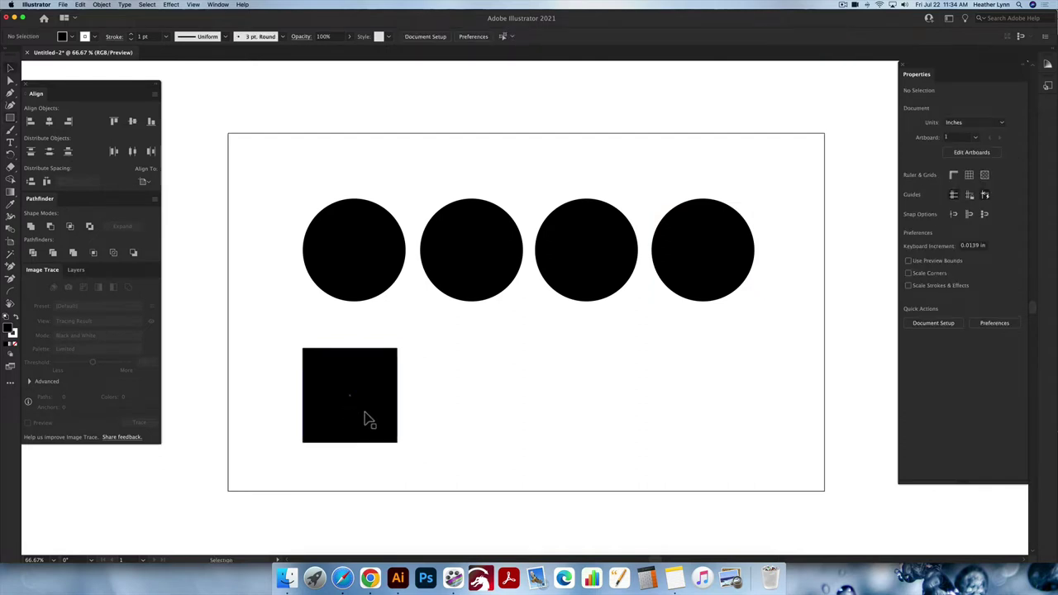
left_click_drag(364, 420, 592, 412)
left_click(600, 409)
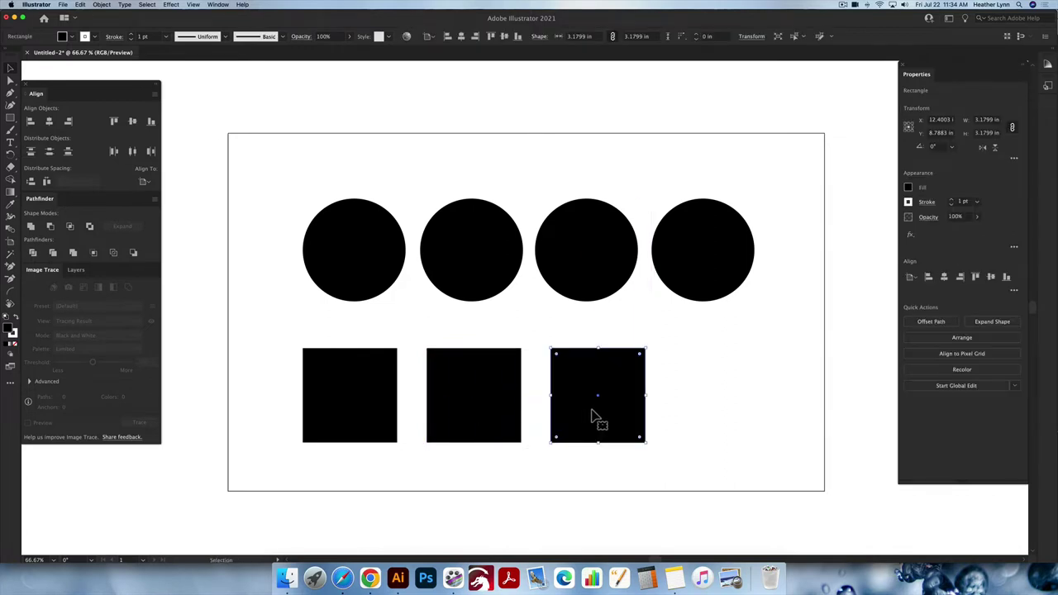
key("super+d")
left_click(612, 344)
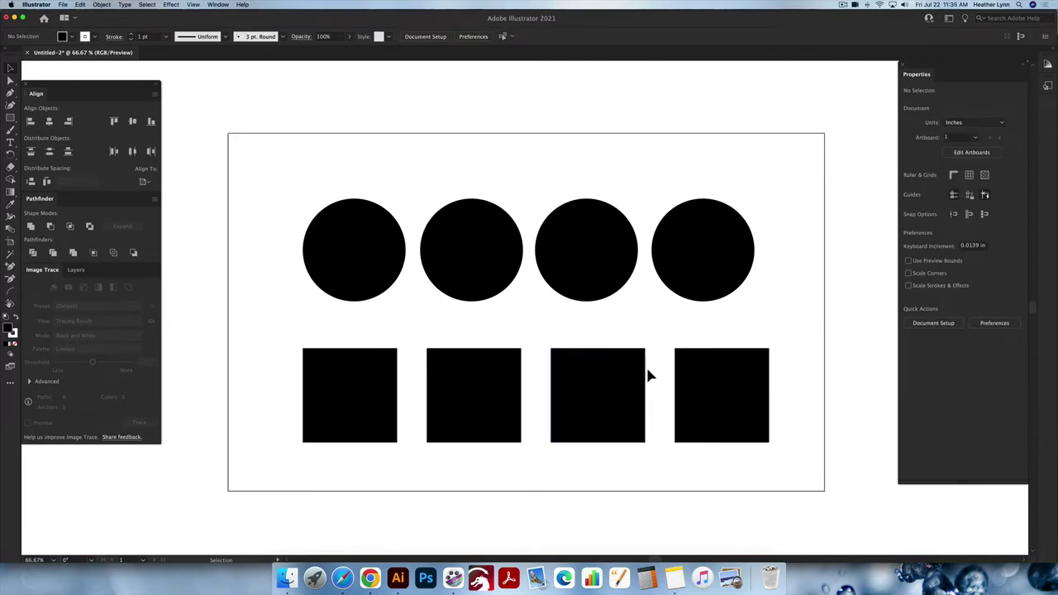
key("super+z")
key("super+z")
key("super+z")
left_click(407, 391)
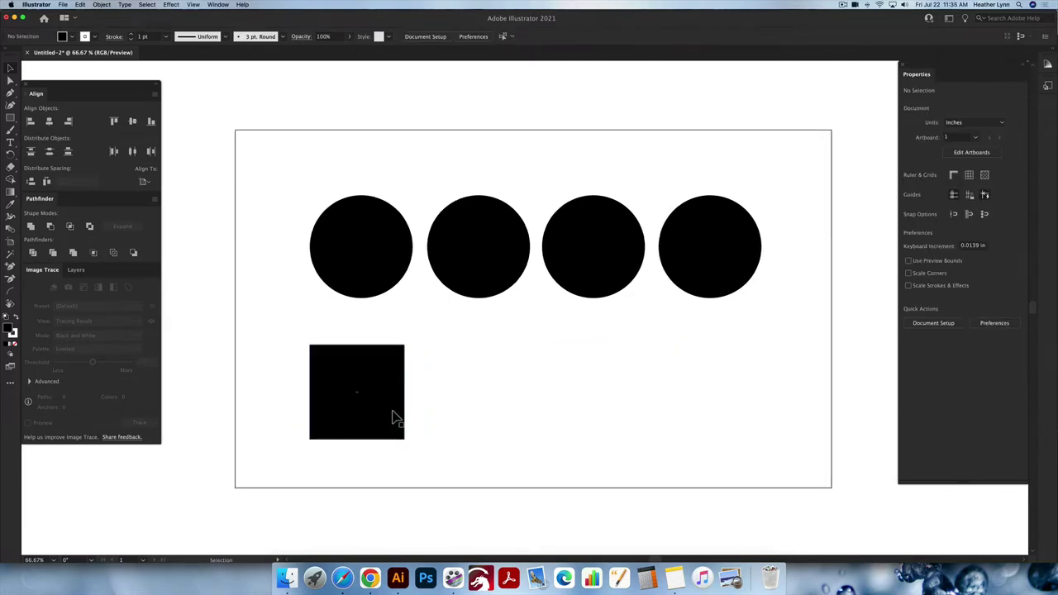
Duplicate the square into a horizontal row of four beneath the circles, spacing the copies about 4 in apart centre to centre
left_click_drag(393, 418, 510, 418)
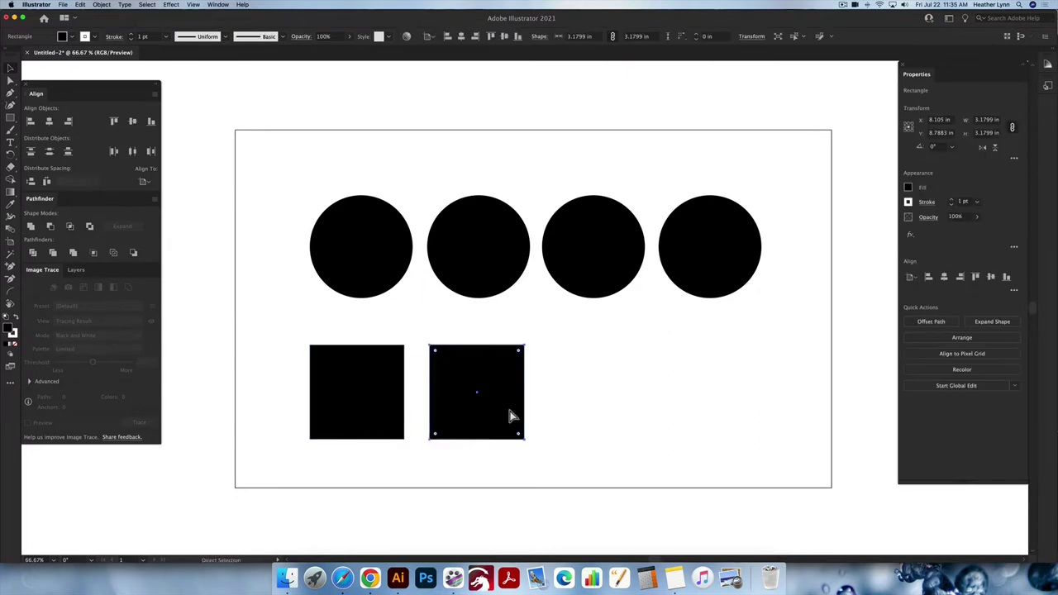
key("super+d")
key("super+d")
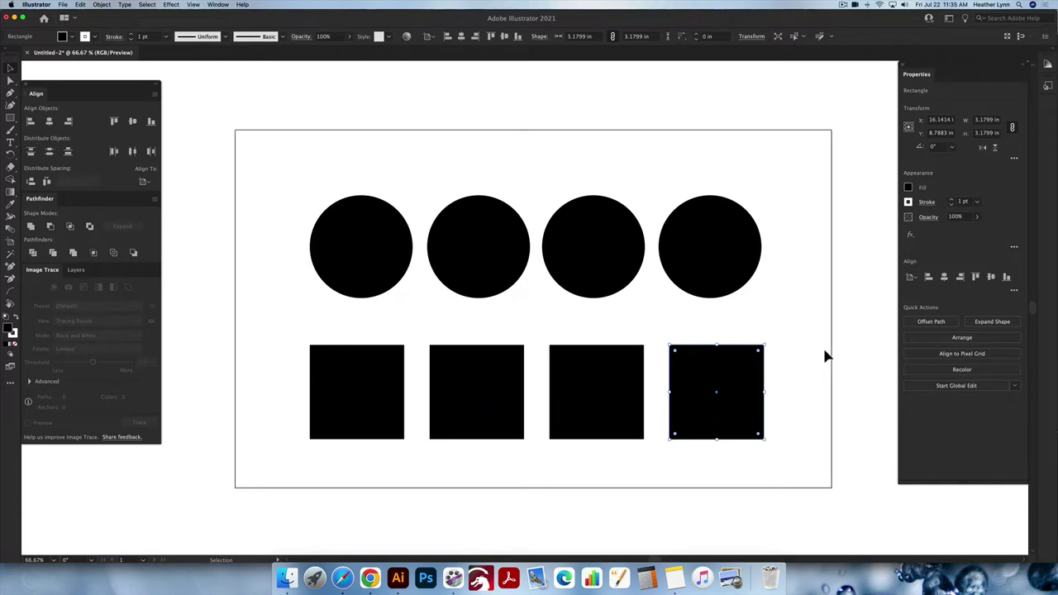
left_click(825, 350)
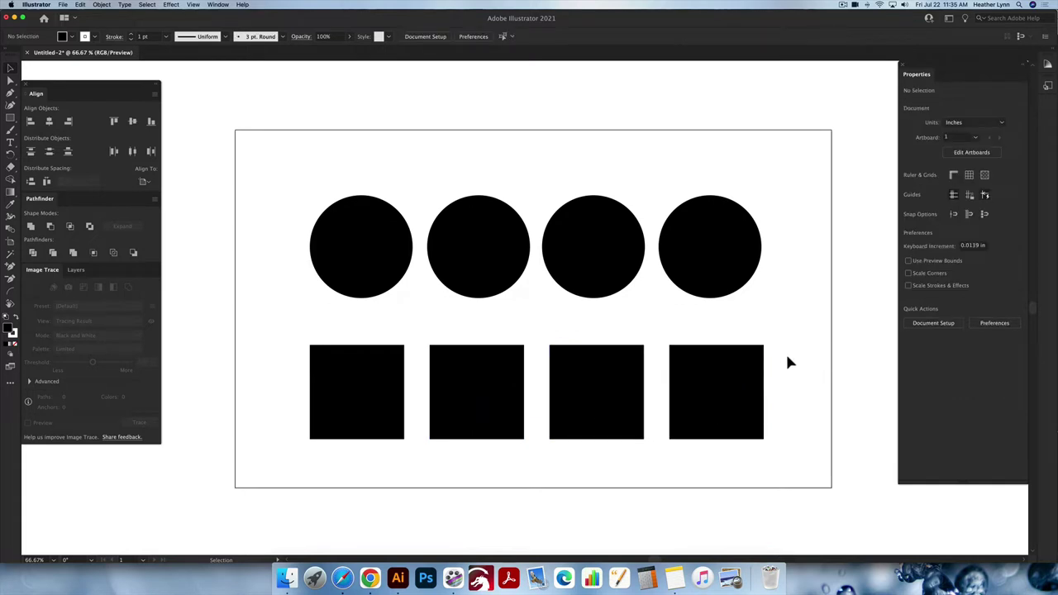
scroll(786, 351, "left", 1)
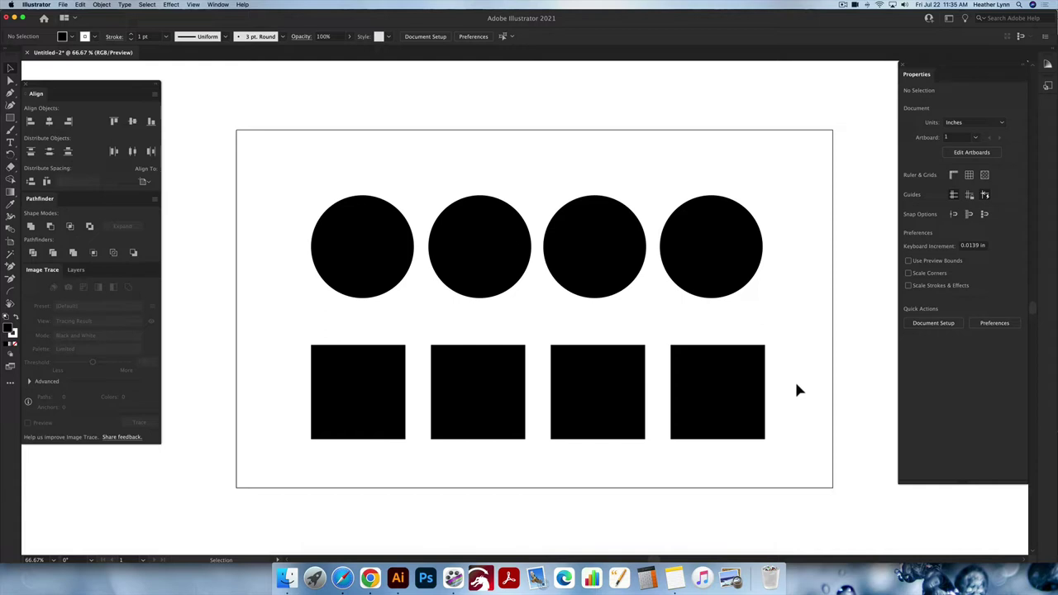
scroll(798, 389, "up", 1)
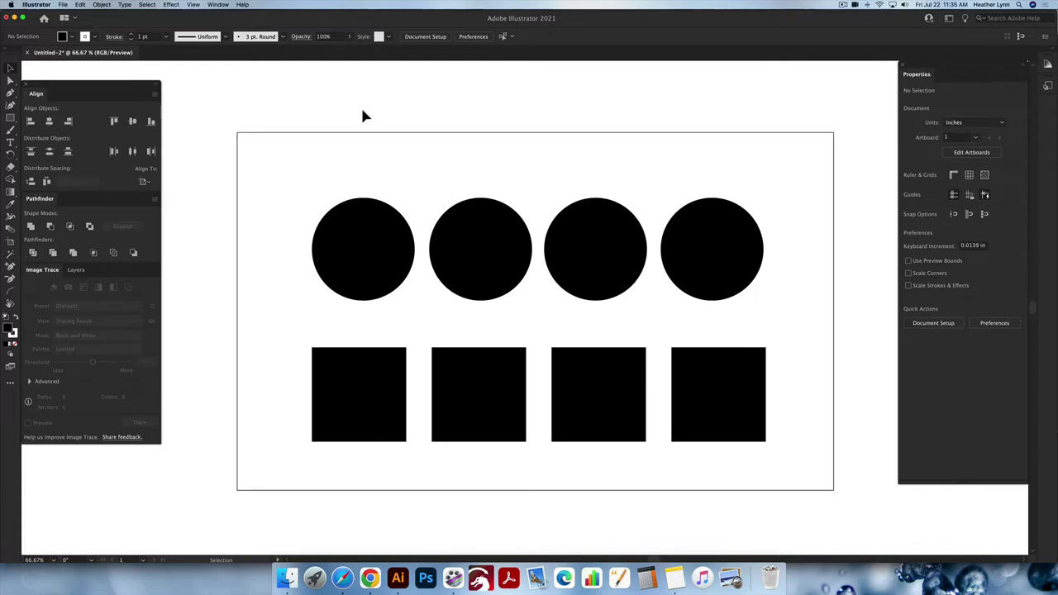
scroll(363, 112, "down", 2)
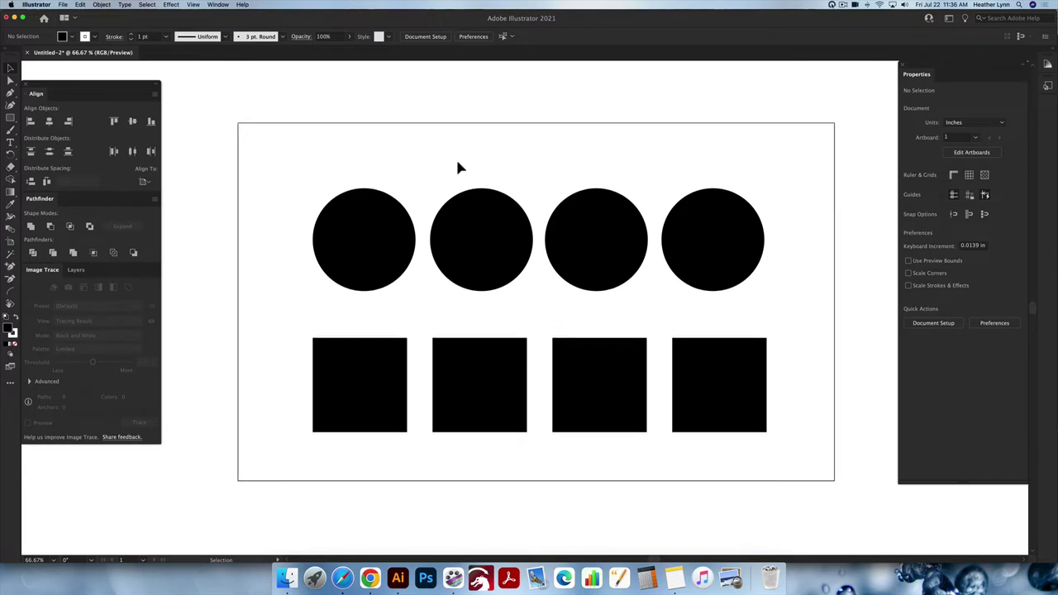
Apply a Free Distort effect to the first circle, pulling its corners inward to form a rounded, lopsided shape
left_click(384, 238)
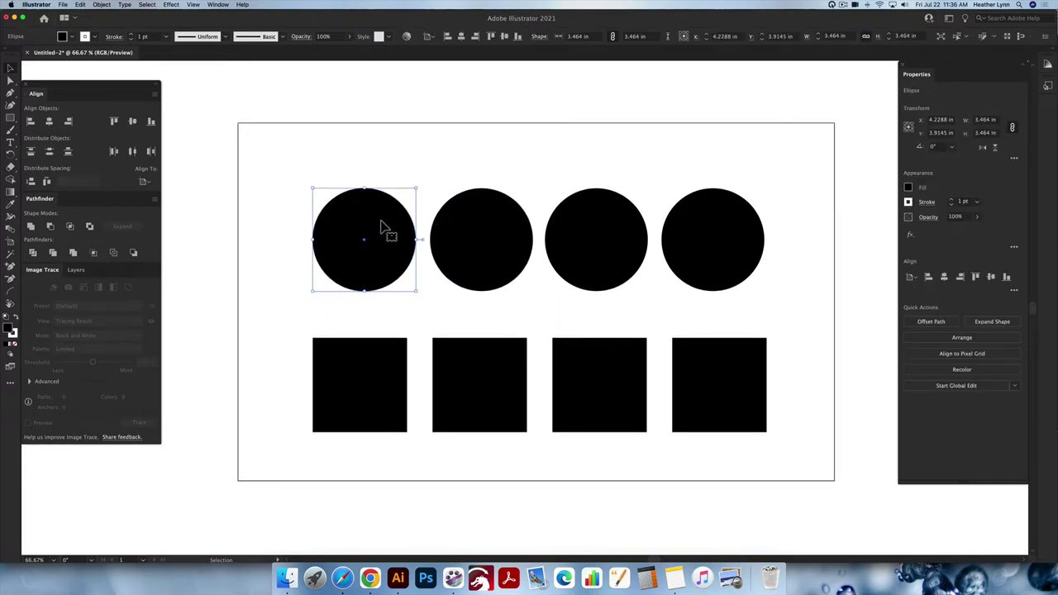
left_click(170, 4)
left_click(171, 4)
left_click(172, 4)
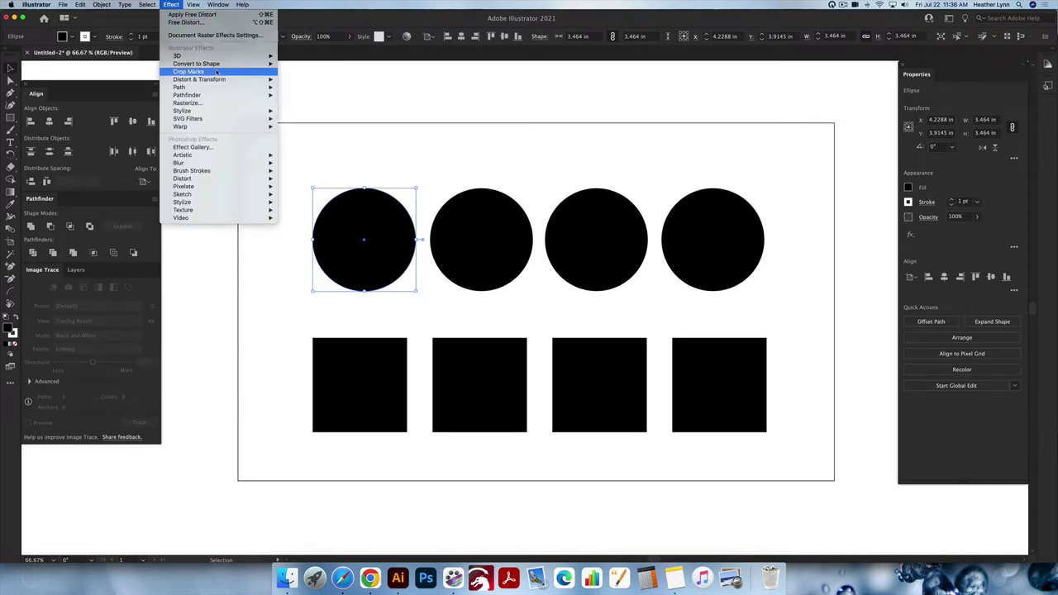
mouse_move(220, 80)
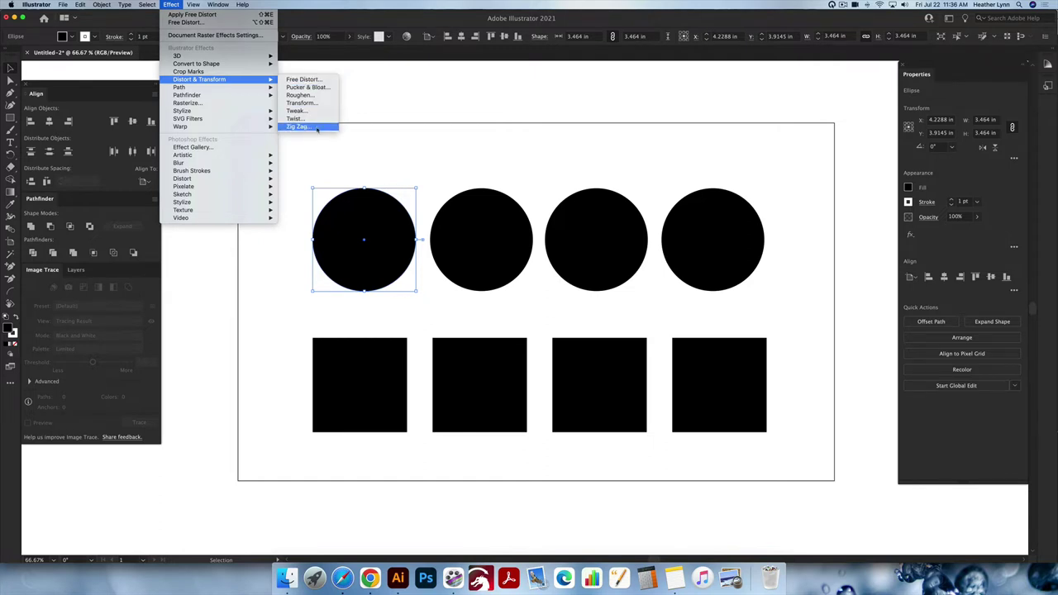
left_click(323, 80)
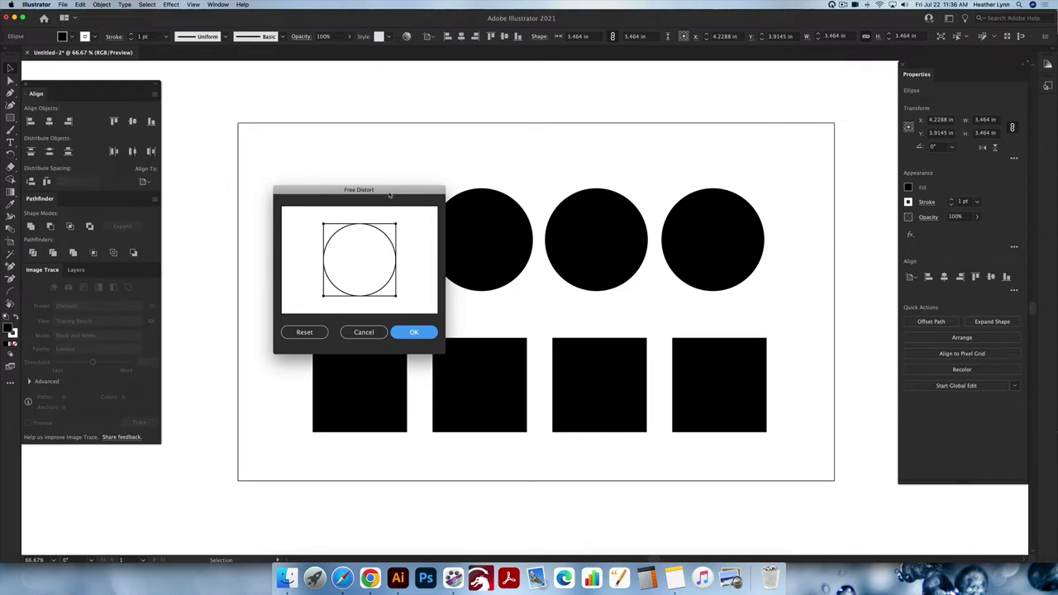
left_click_drag(389, 193, 593, 157)
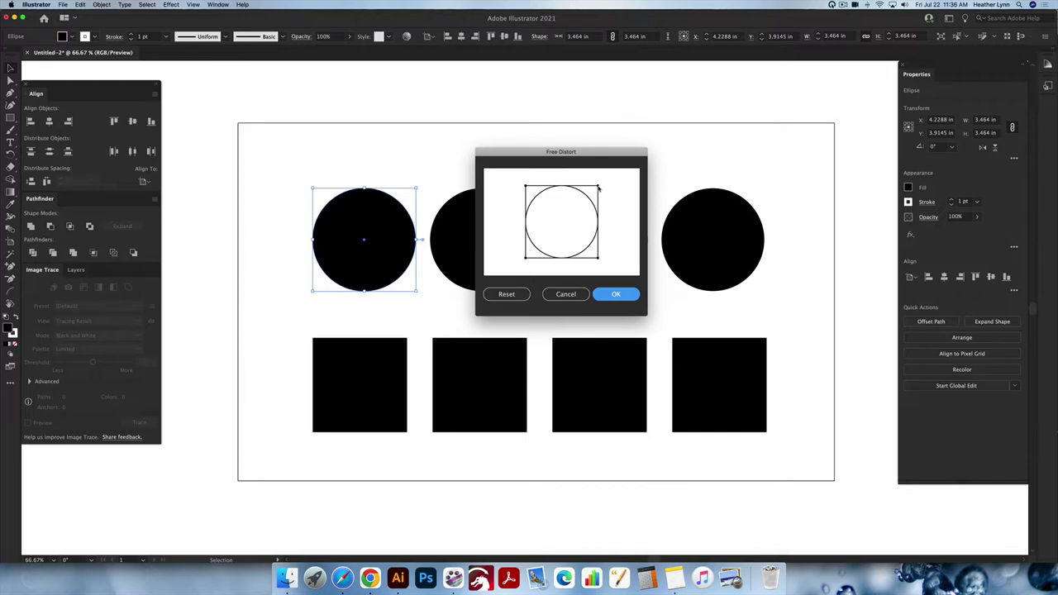
left_click_drag(598, 188, 561, 201)
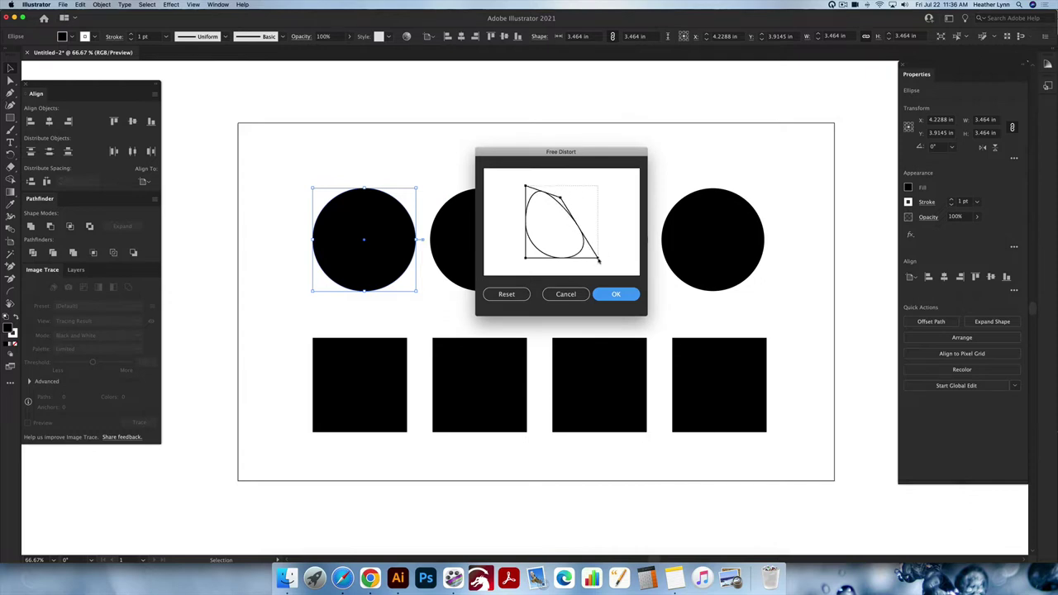
left_click_drag(598, 258, 595, 228)
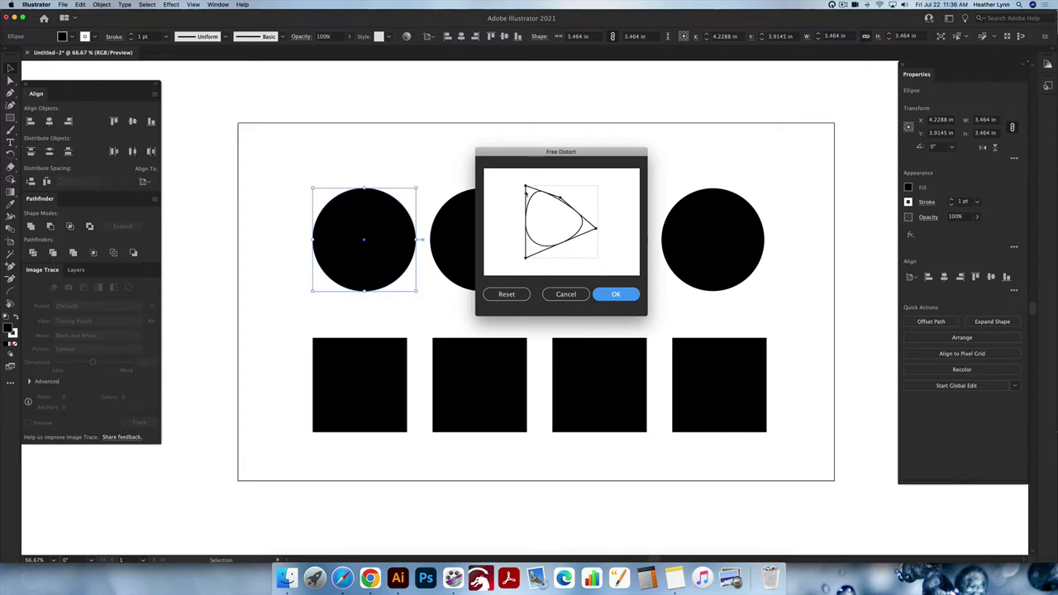
left_click_drag(524, 190, 530, 208)
left_click_drag(526, 257, 530, 258)
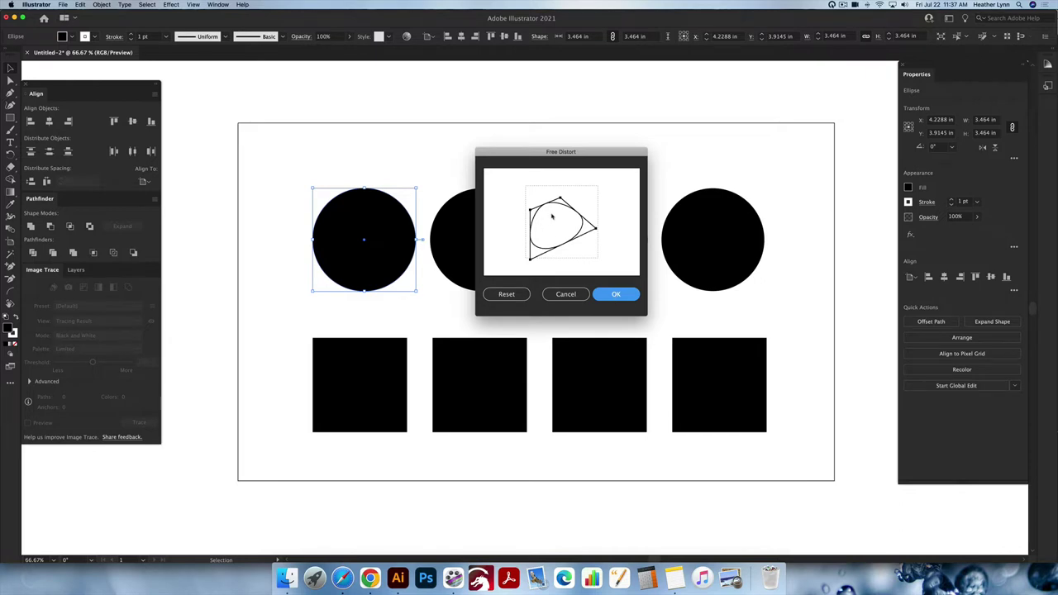
left_click(616, 295)
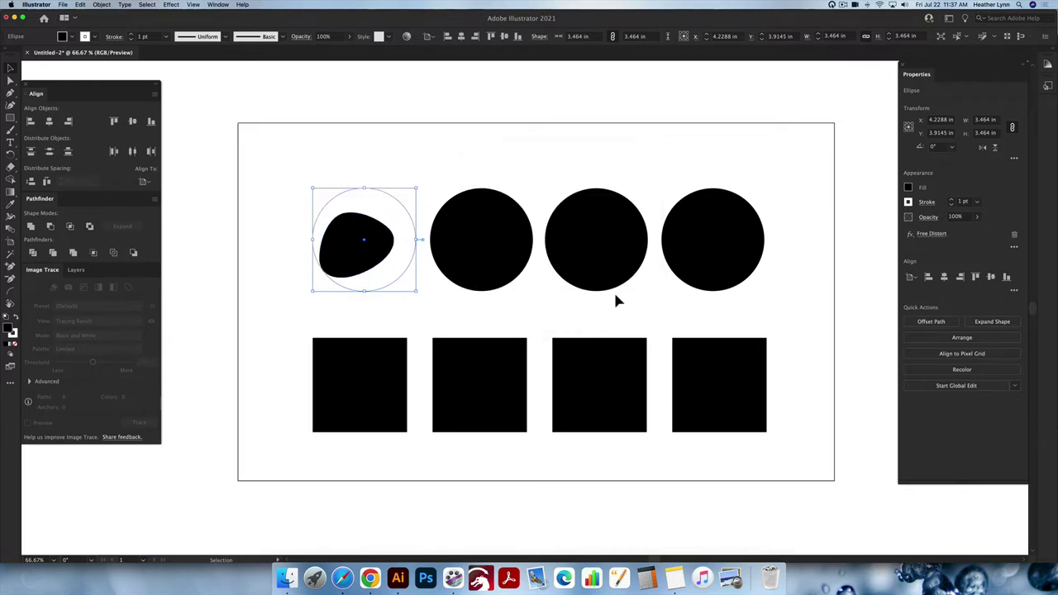
Reshape the second circle into an irregular blob by moving its individual anchor points with the Direct Selection tool
left_click(490, 243)
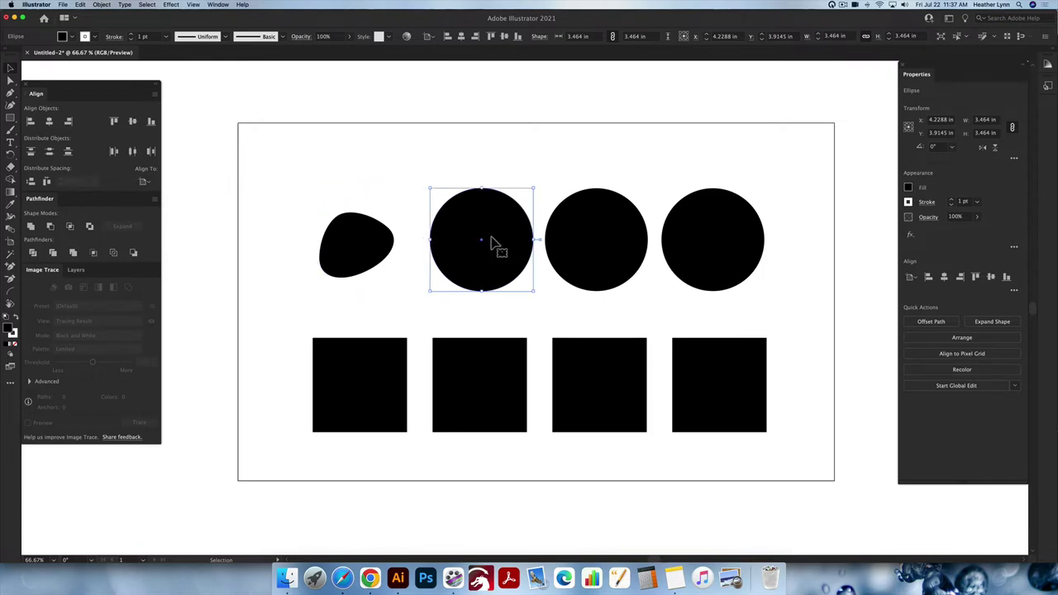
key("super+shift+a")
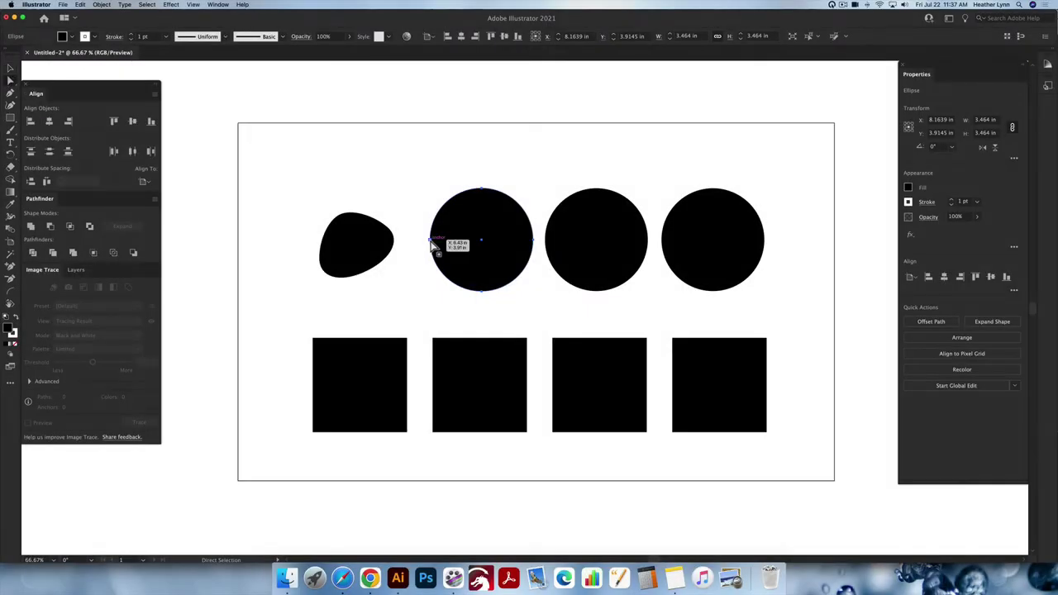
left_click_drag(430, 243, 497, 212)
mouse_move(536, 240)
left_mouse_down()
mouse_move(520, 274)
mouse_move(485, 283)
mouse_move(485, 272)
mouse_move(517, 268)
mouse_move(523, 253)
left_mouse_up()
left_click(524, 206)
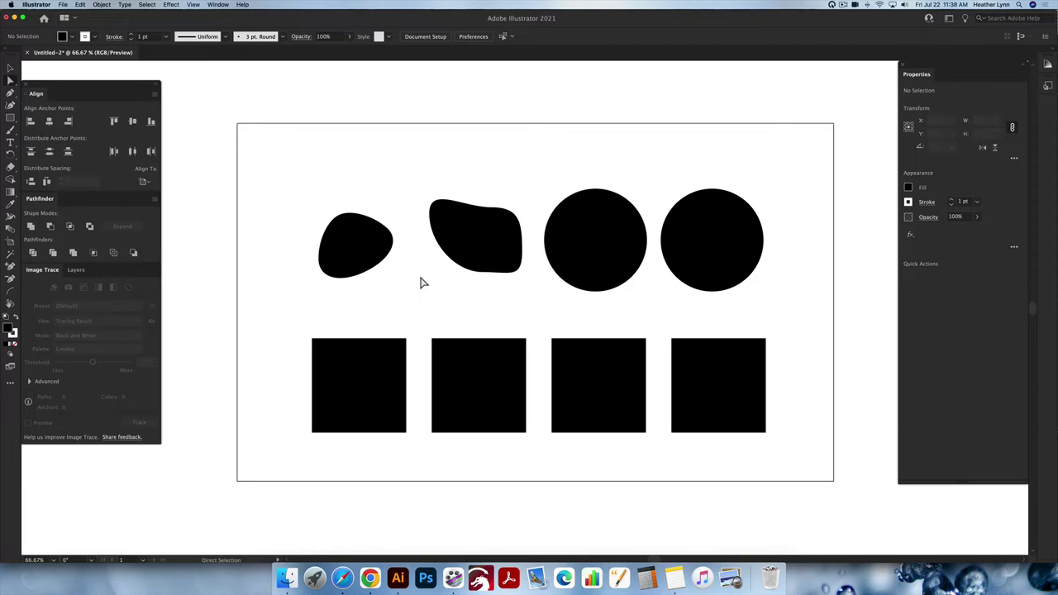
Compare the paths of the effect-distorted circle and the manually reshaped circle in outline view, returning to the normal preview
key("super+y")
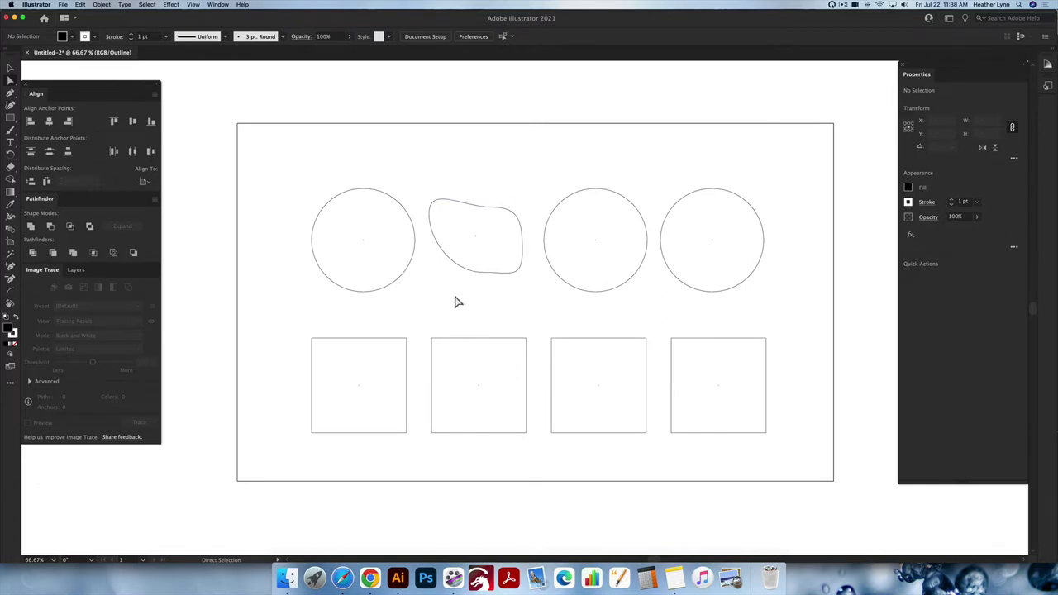
key("super+y")
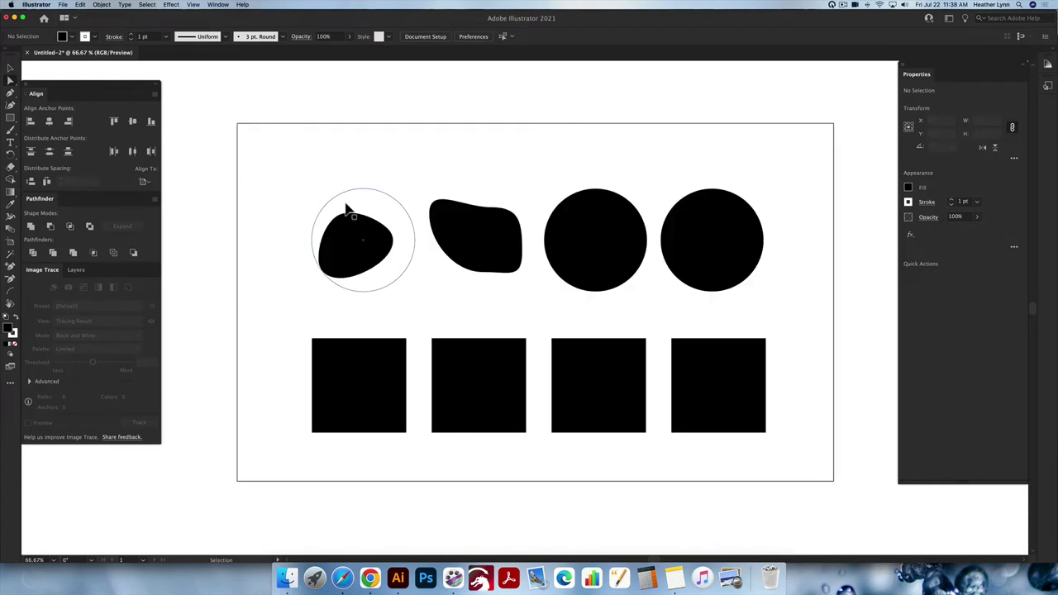
key("super+y")
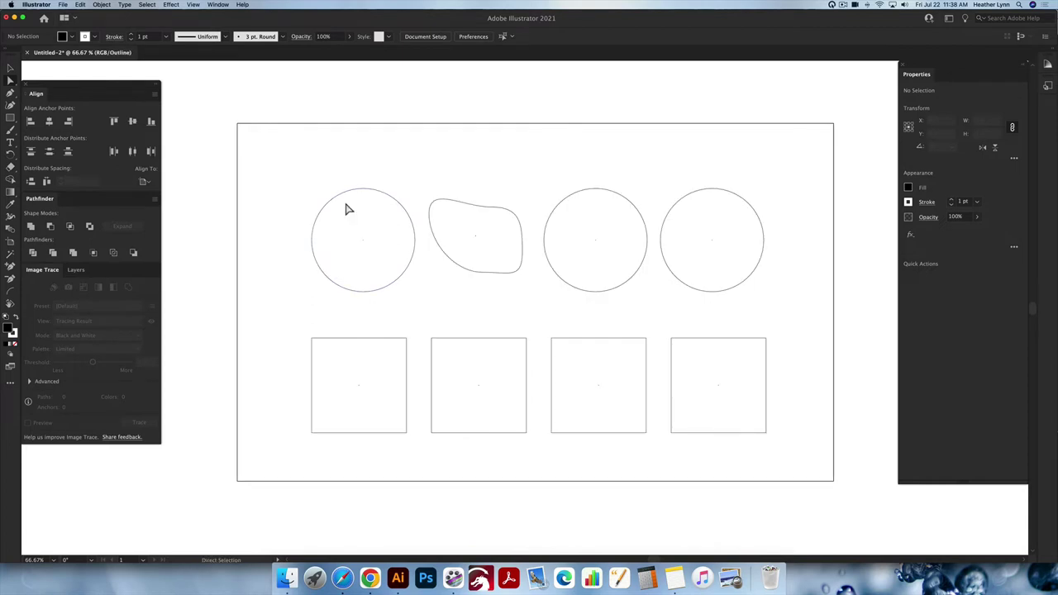
key("super+y")
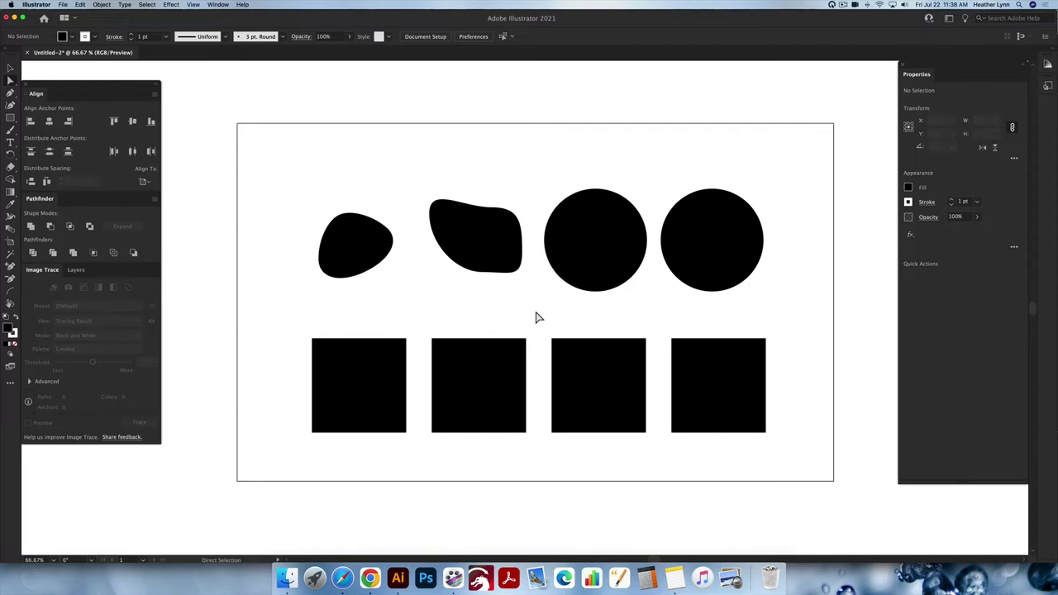
key("v")
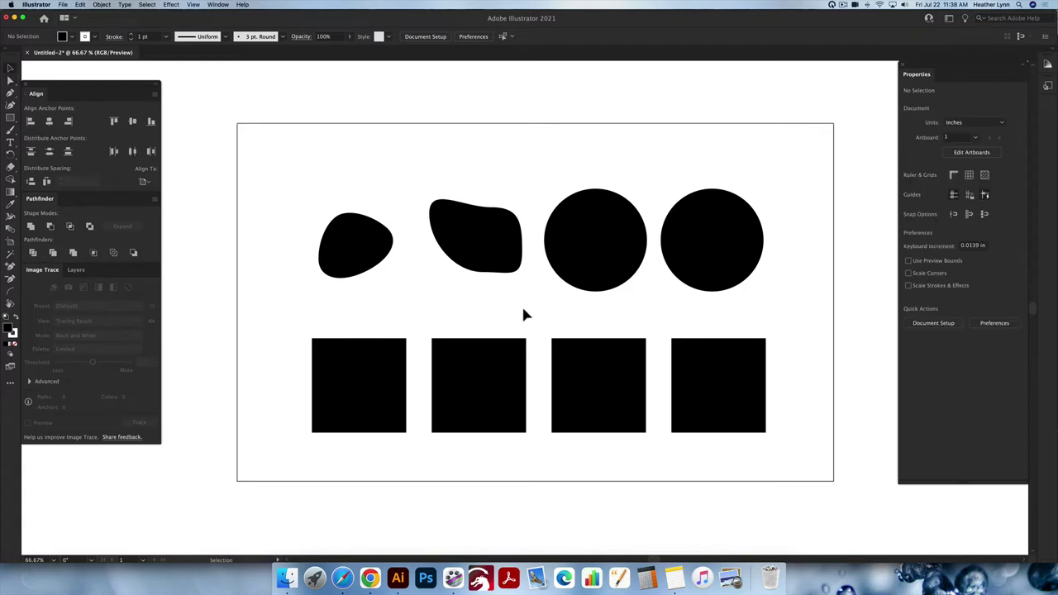
Expand the appearance of the circle carrying the Free Distort effect
left_click(381, 250)
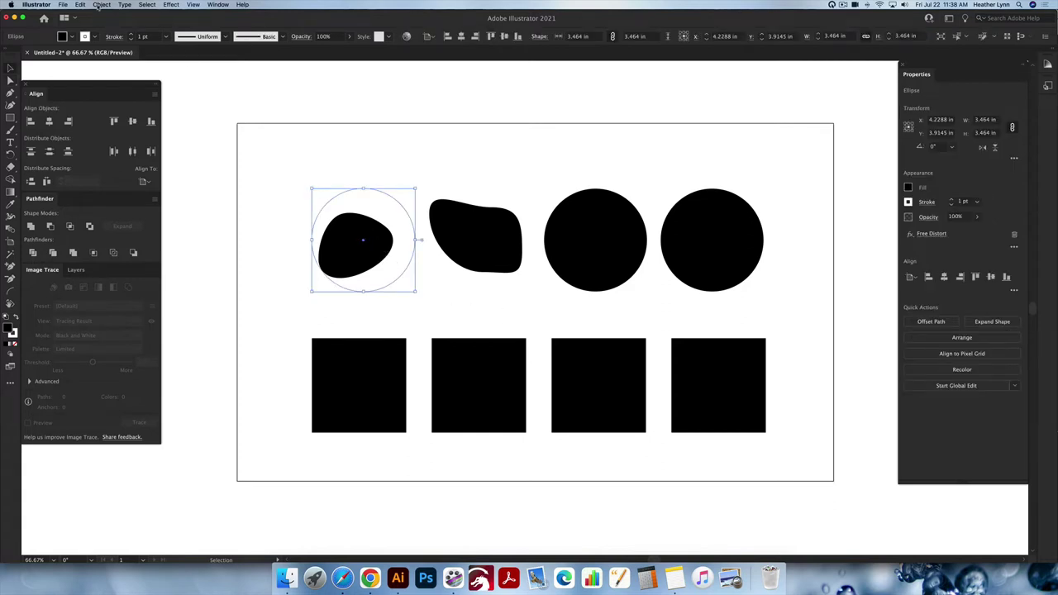
left_click(100, 5)
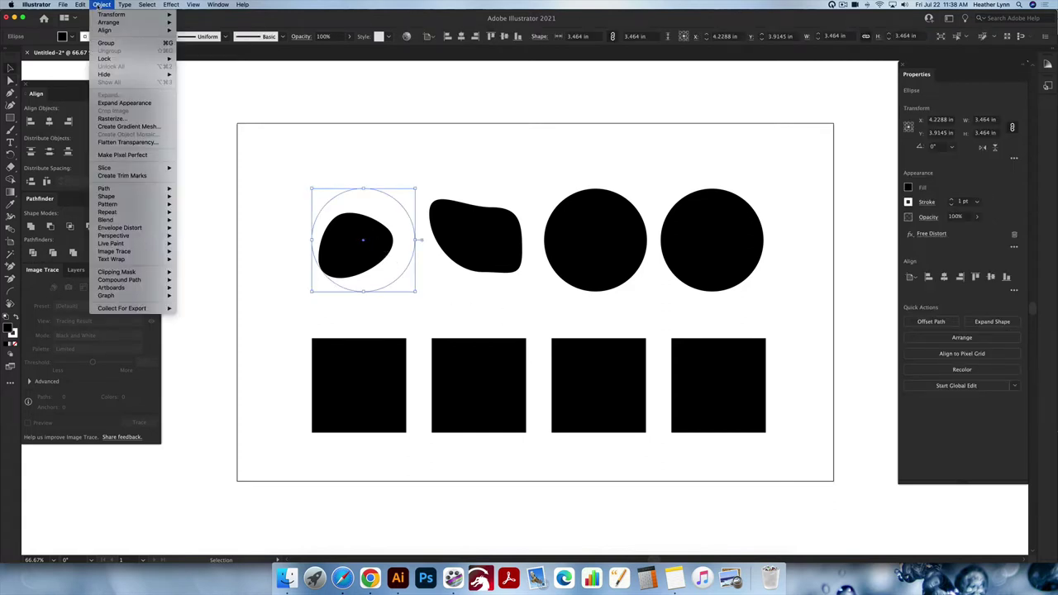
left_click(153, 105)
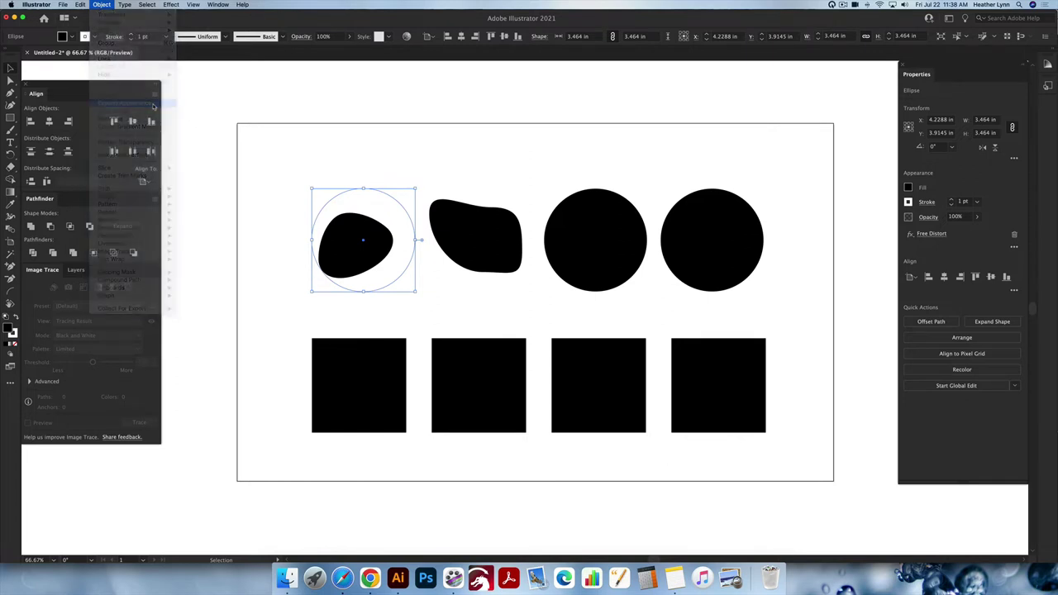
left_click_drag(380, 306, 498, 157)
left_click(500, 157)
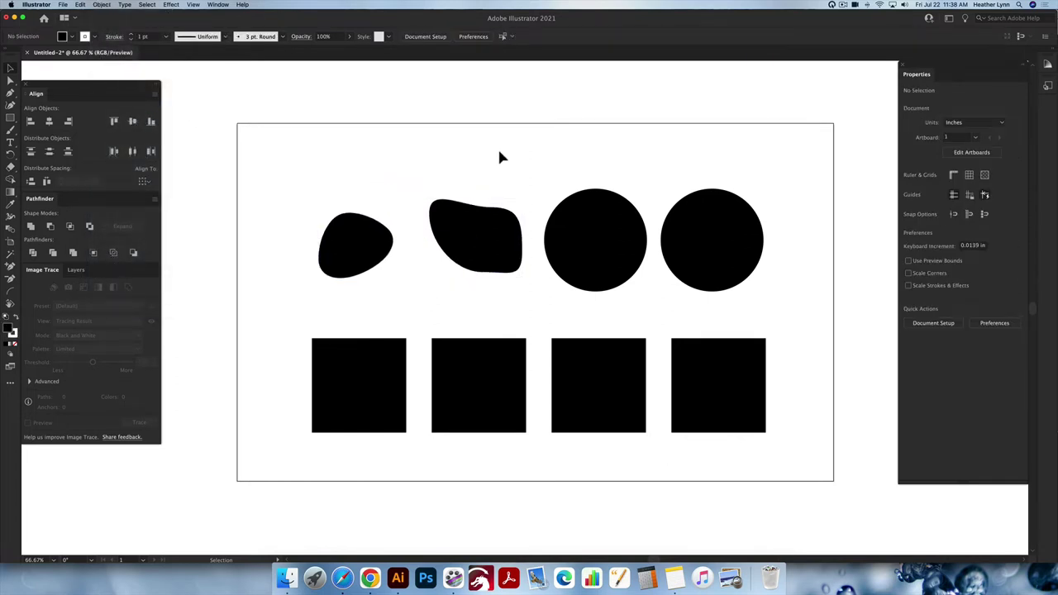
Check the expanded shape's path in outline view, return to the normal preview, and compare its bounding box with the manually reshaped blob's
key("ctrl+y")
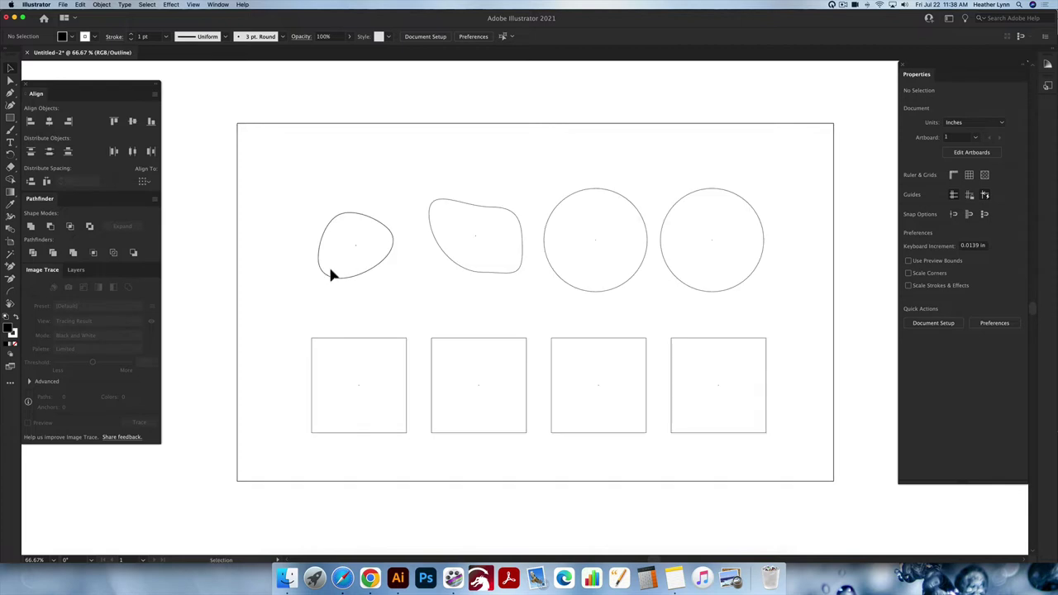
left_click(339, 261)
key("ctrl+y")
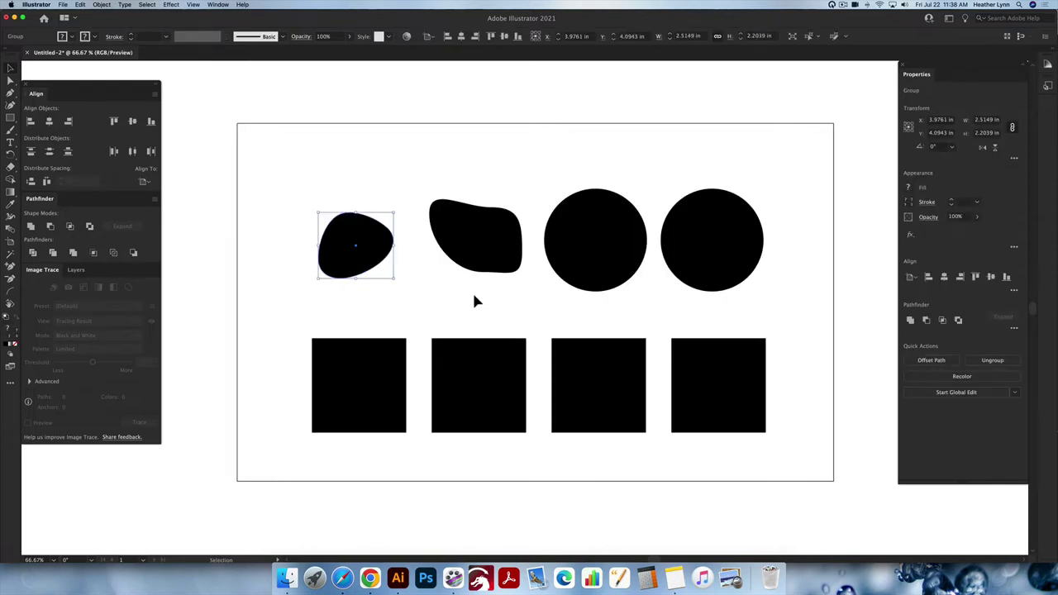
left_click(492, 248)
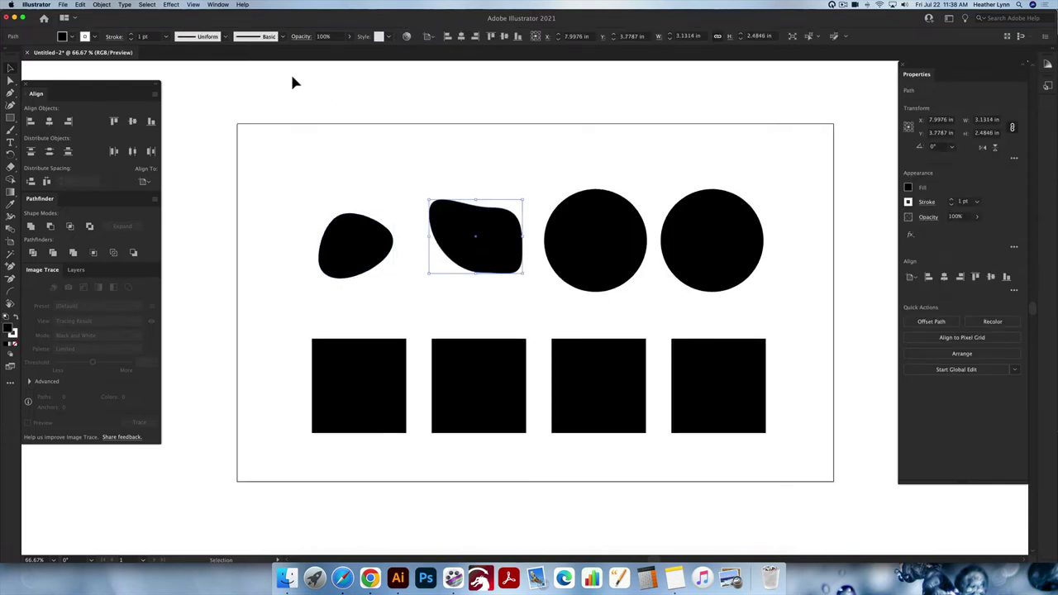
left_click(392, 167)
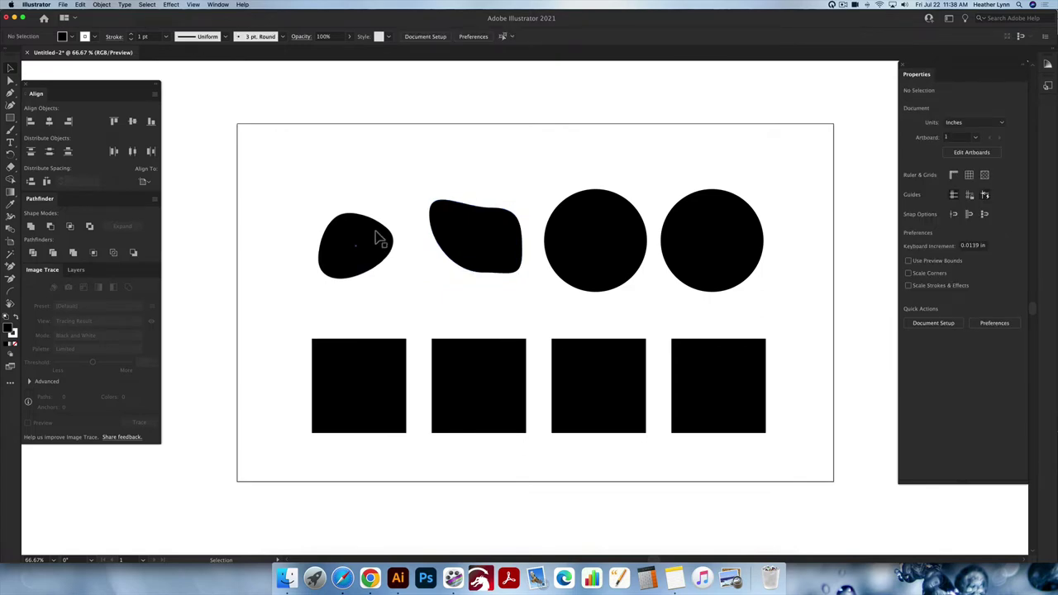
Move the two distorted blobs side by side into the artboard's upper left corner
left_click_drag(373, 275, 312, 191)
left_click_drag(479, 241, 421, 170)
left_click(472, 183)
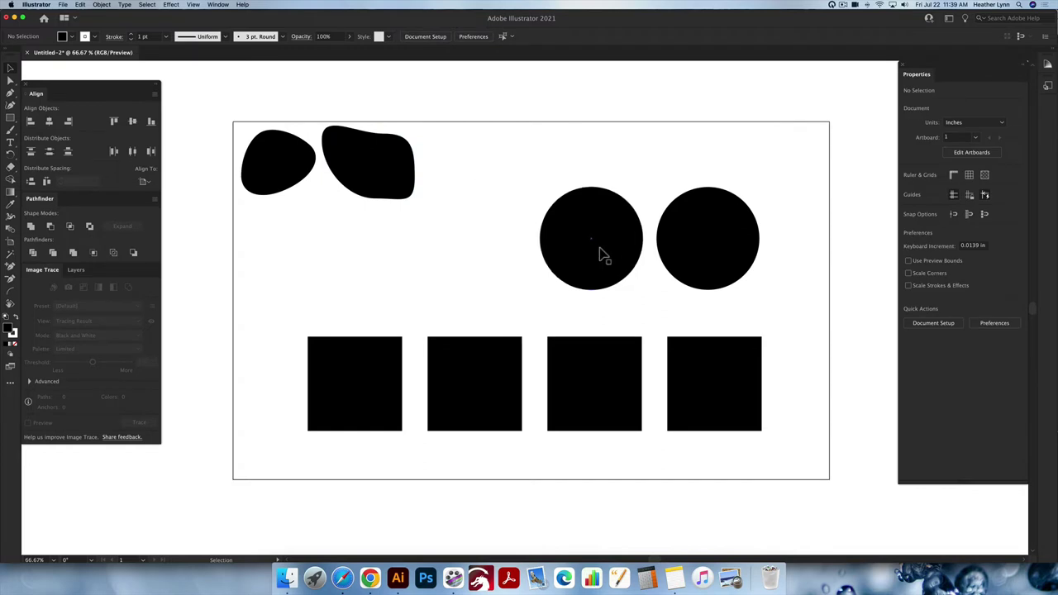
Duplicate the remaining circles to refill the two empty places in the row, setting the first copy slightly lower beneath the blobs
left_click_drag(604, 262, 353, 282)
left_click(482, 186)
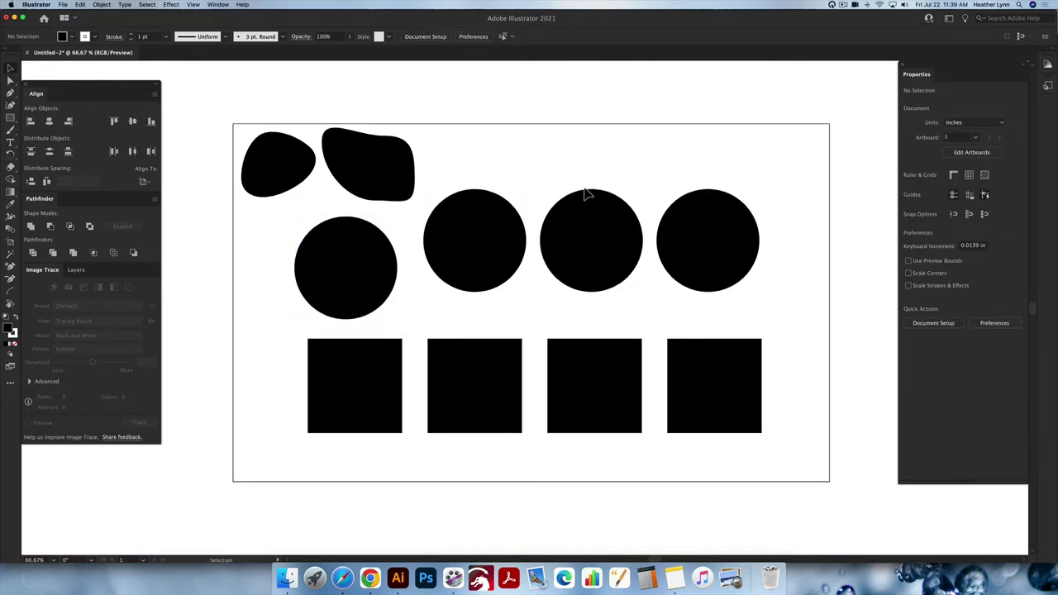
scroll(586, 194, "up", 1)
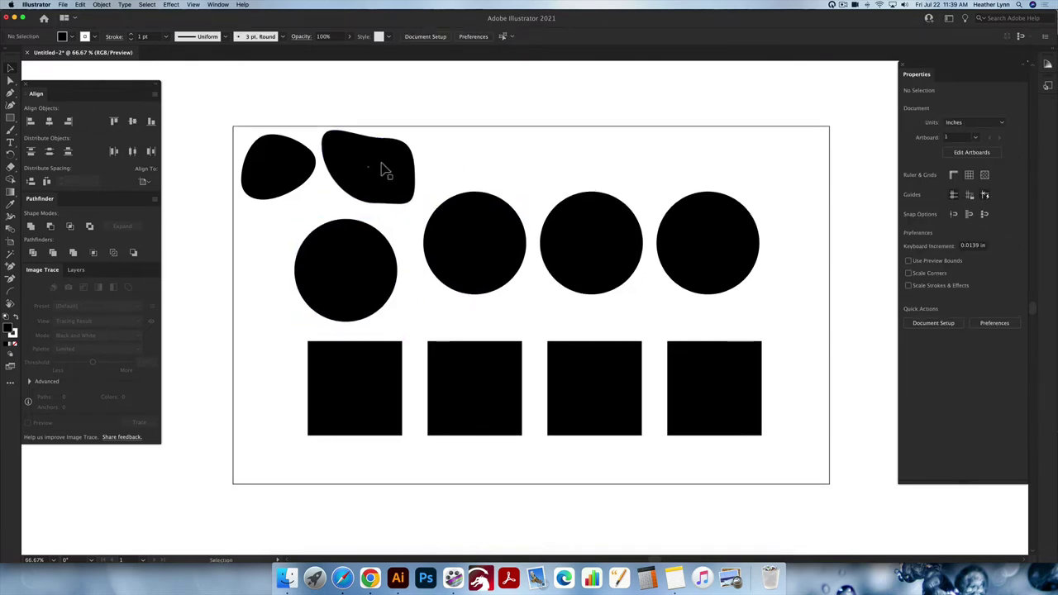
Apply a Pucker & Bloat effect of -57% to the first circle, turning it into a four-pointed star
left_click(364, 277)
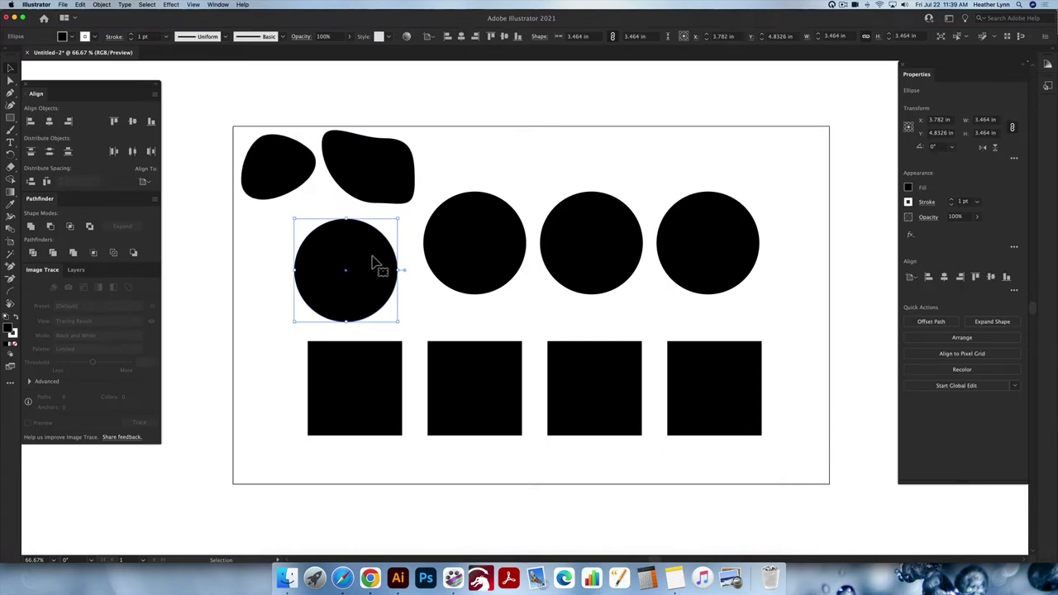
left_click(171, 6)
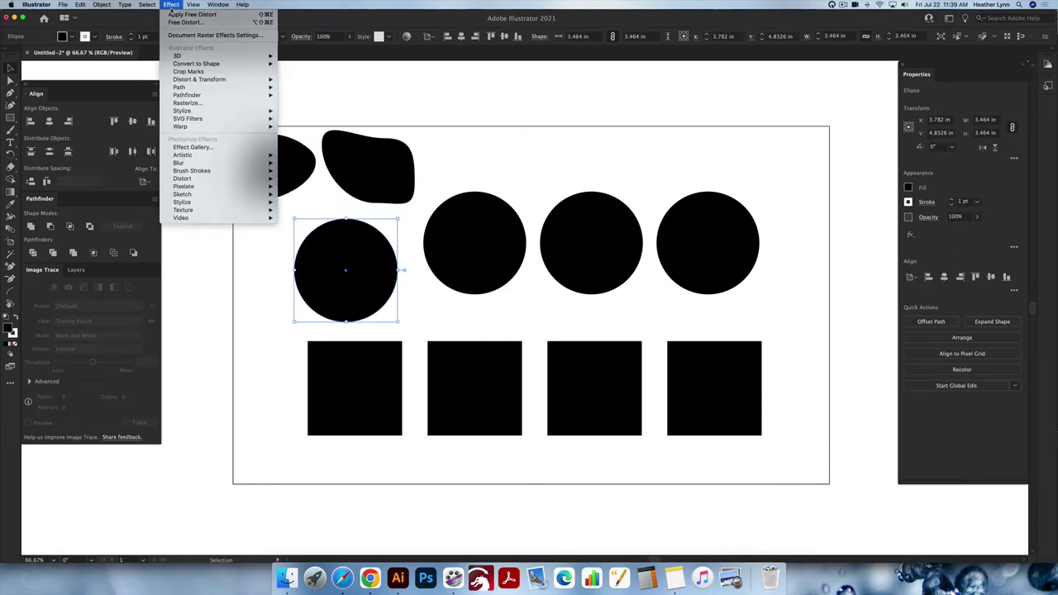
mouse_move(242, 80)
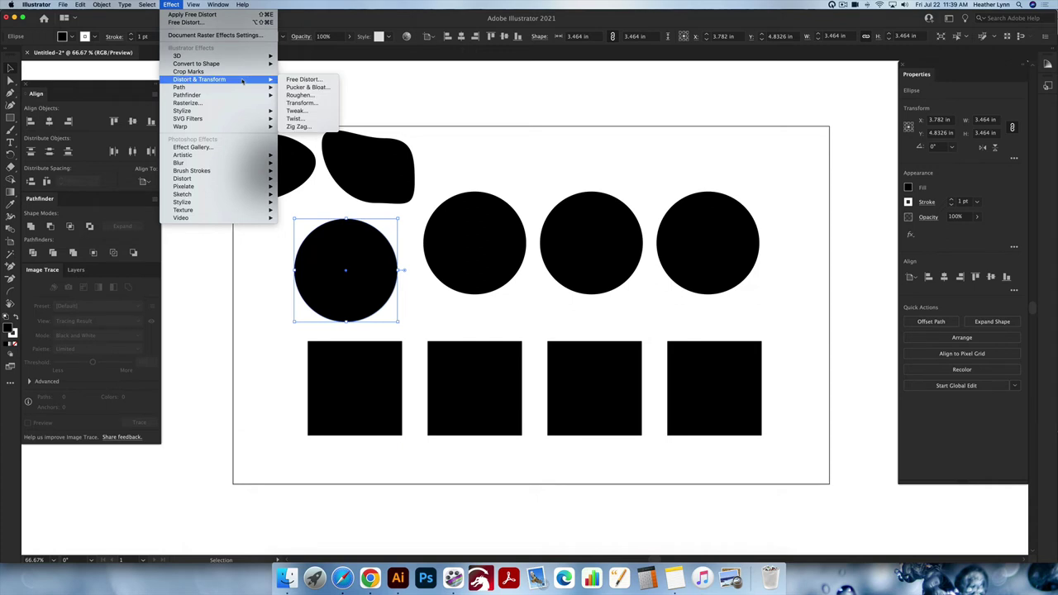
left_click(322, 88)
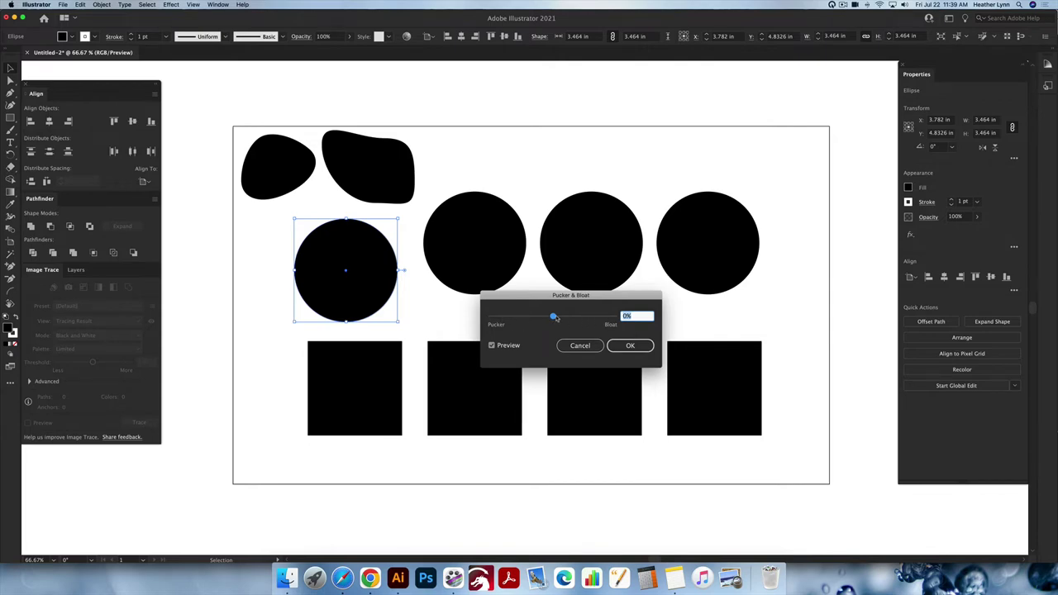
left_click_drag(553, 319, 539, 318)
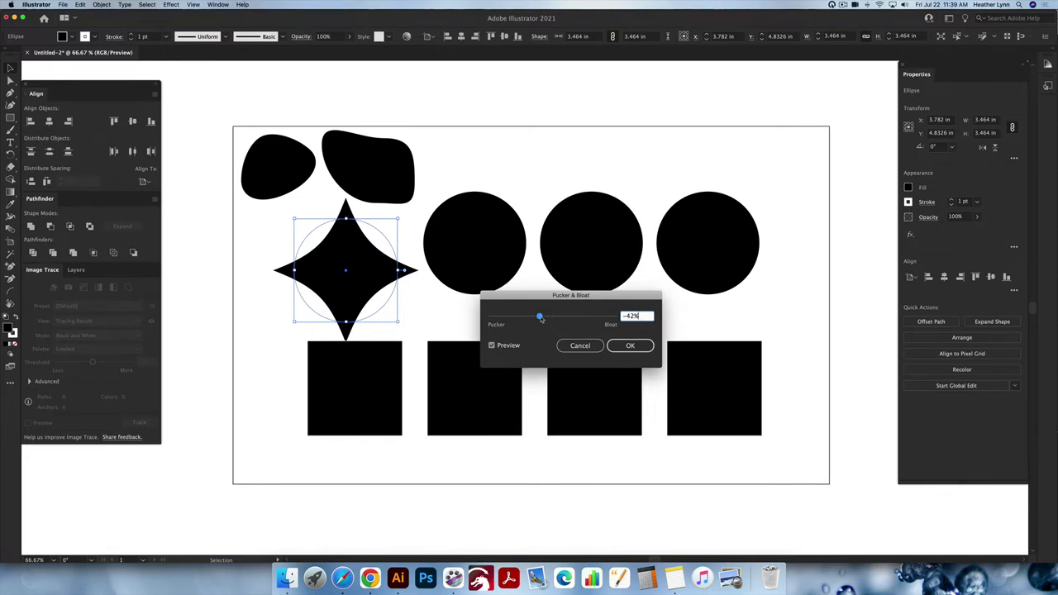
left_click_drag(541, 319, 496, 320)
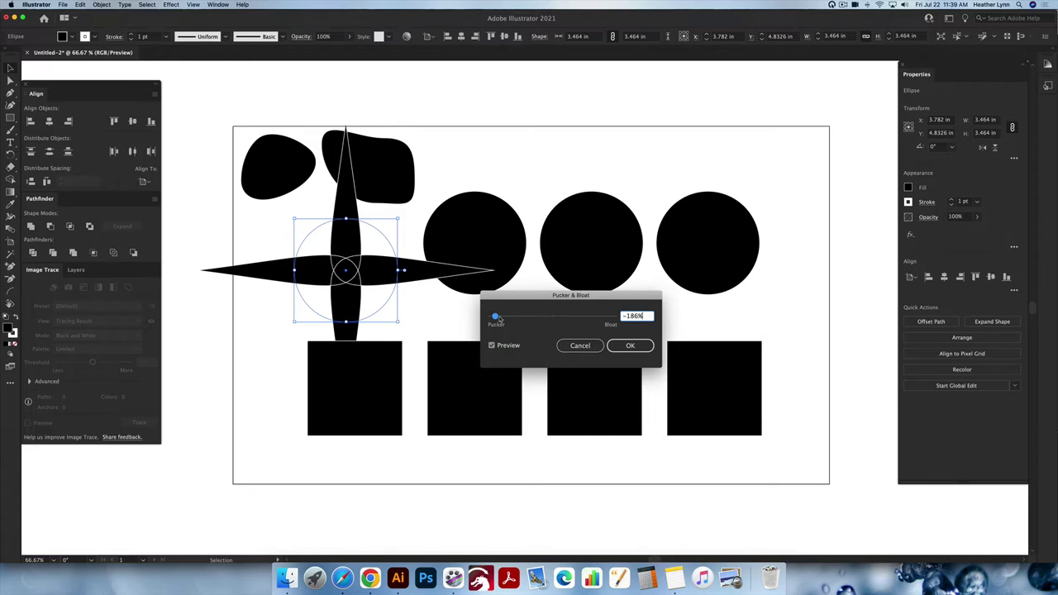
left_click_drag(495, 318, 535, 318)
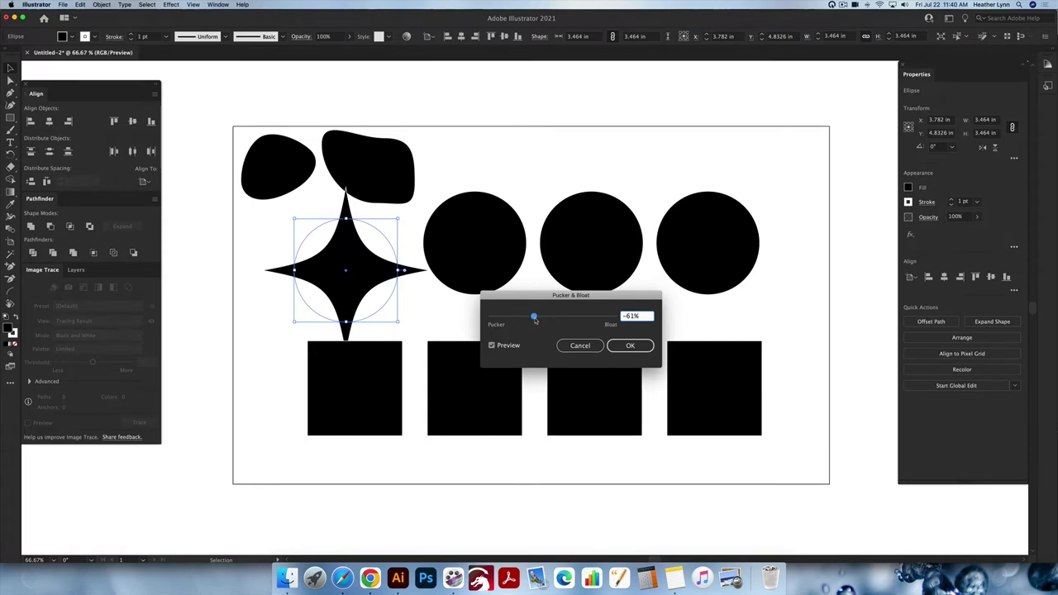
left_click_drag(535, 319, 536, 320)
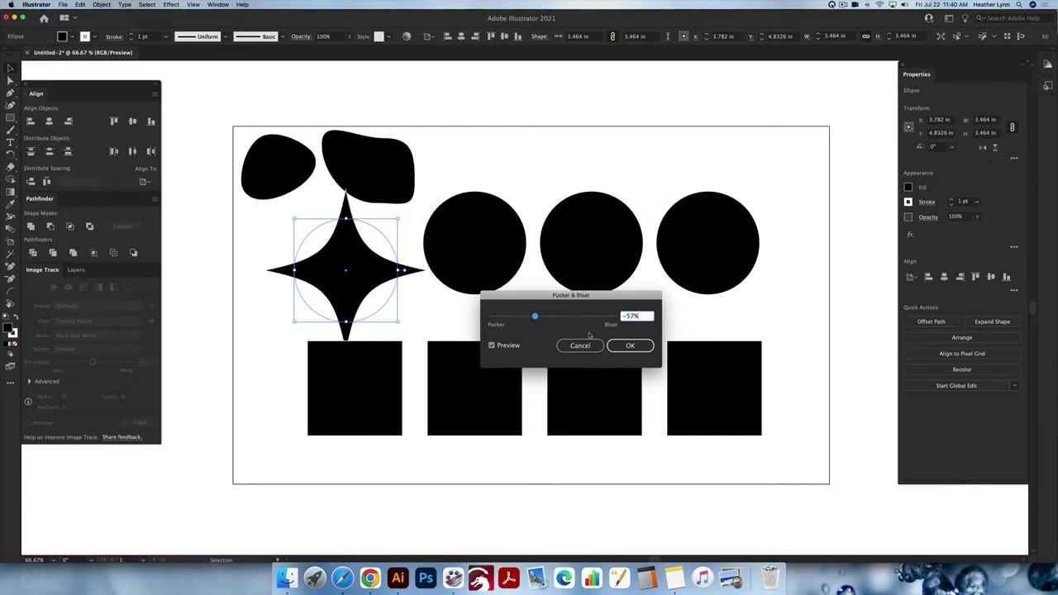
left_click(630, 346)
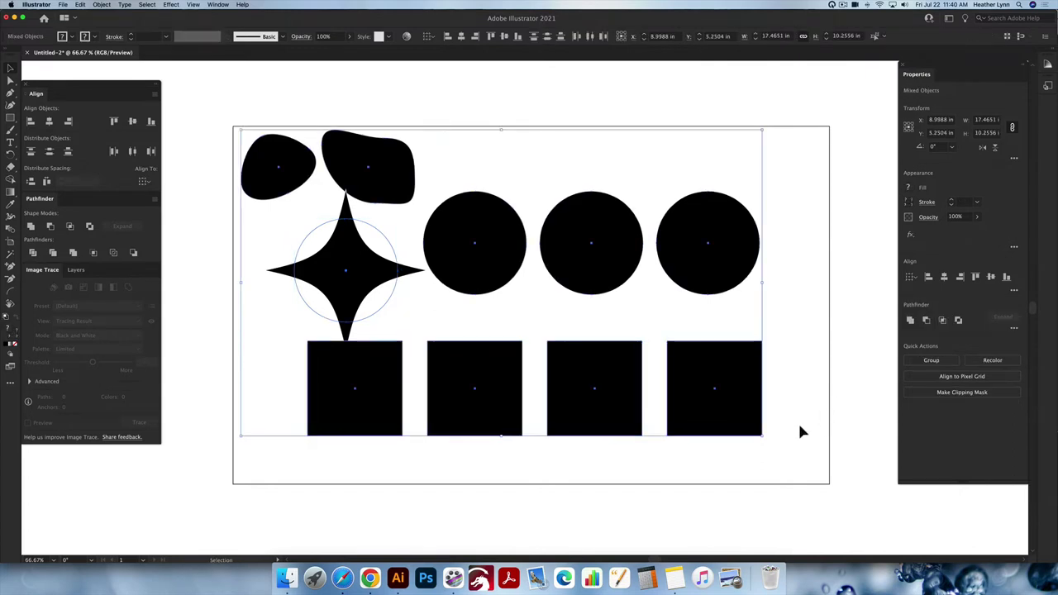
Give all the artwork a black fill and no stroke
key("super+a")
left_click(908, 188)
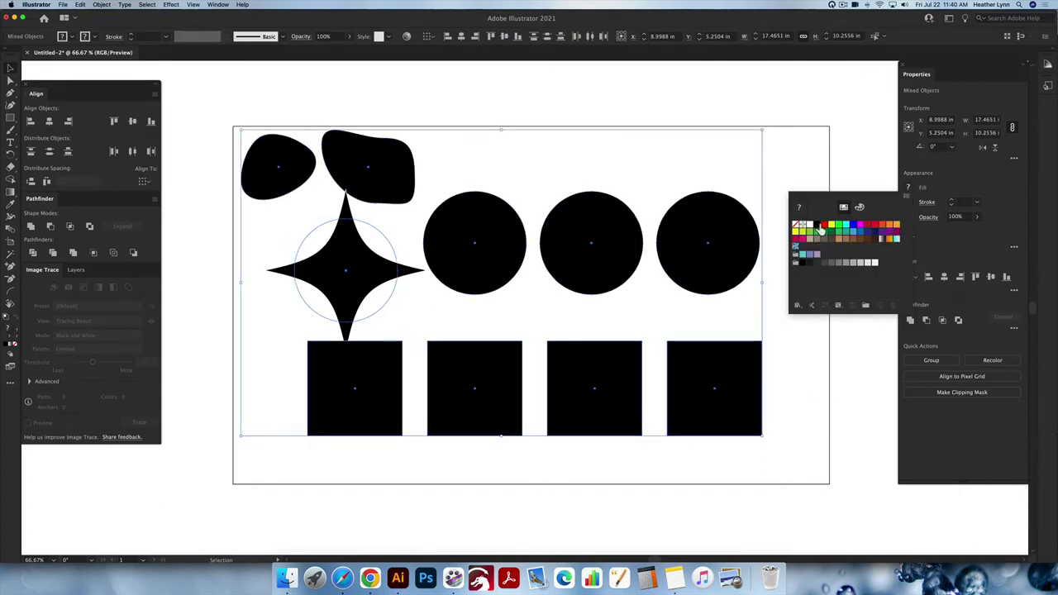
left_click(817, 224)
left_click(908, 202)
left_click(801, 245)
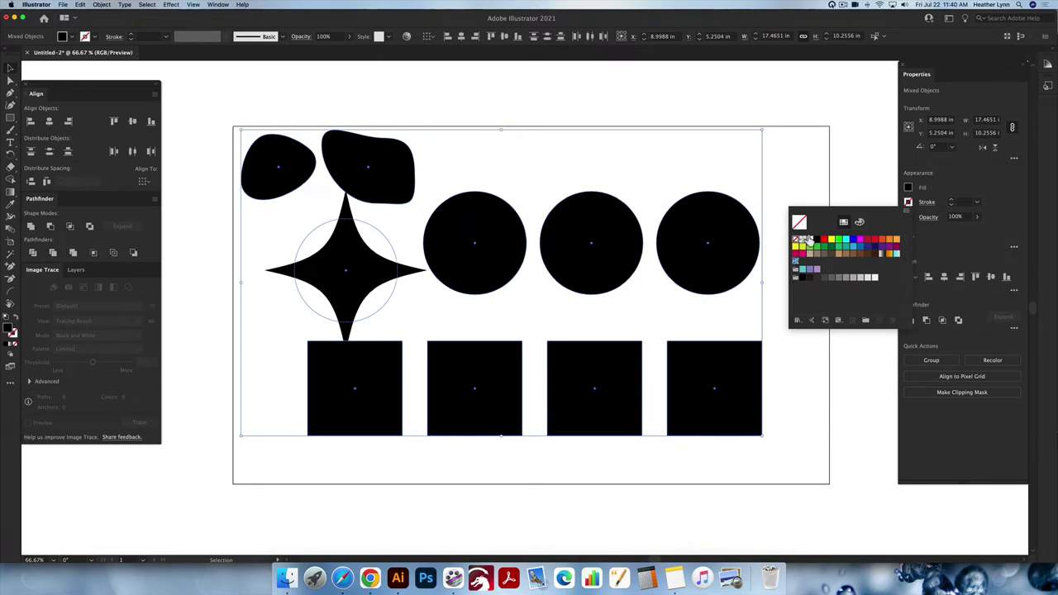
left_click(810, 154)
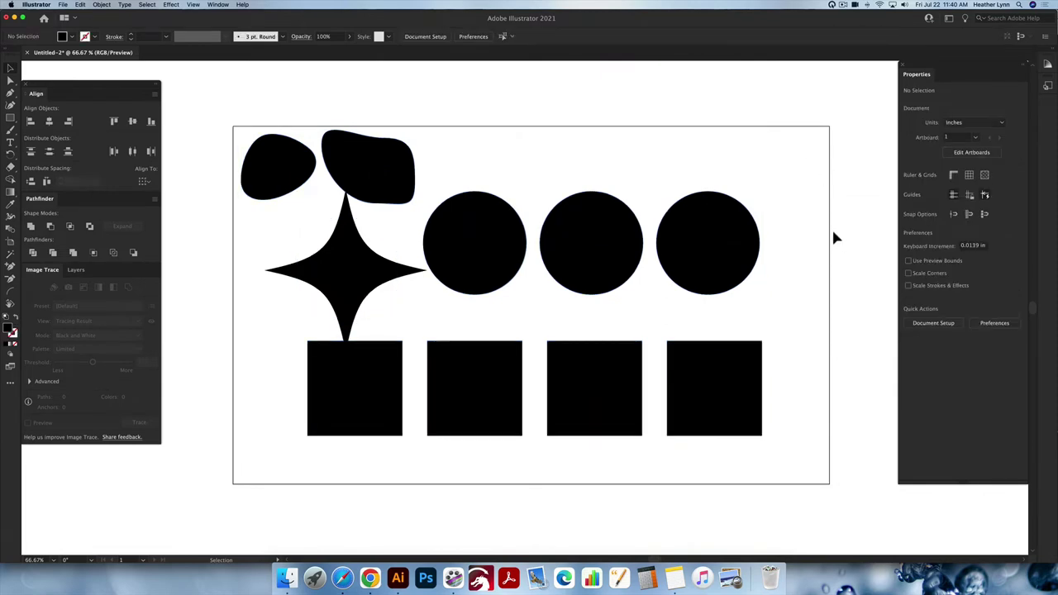
Scale the four-pointed star down proportionally from its centre and move it just beneath the two blobs
left_click(358, 278)
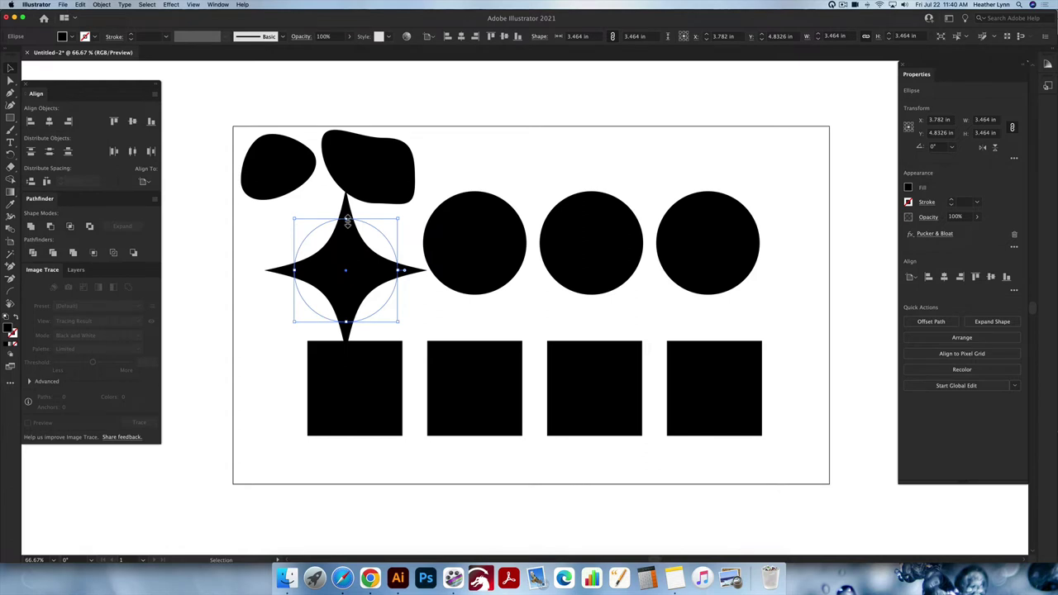
left_click_drag(348, 220, 350, 245)
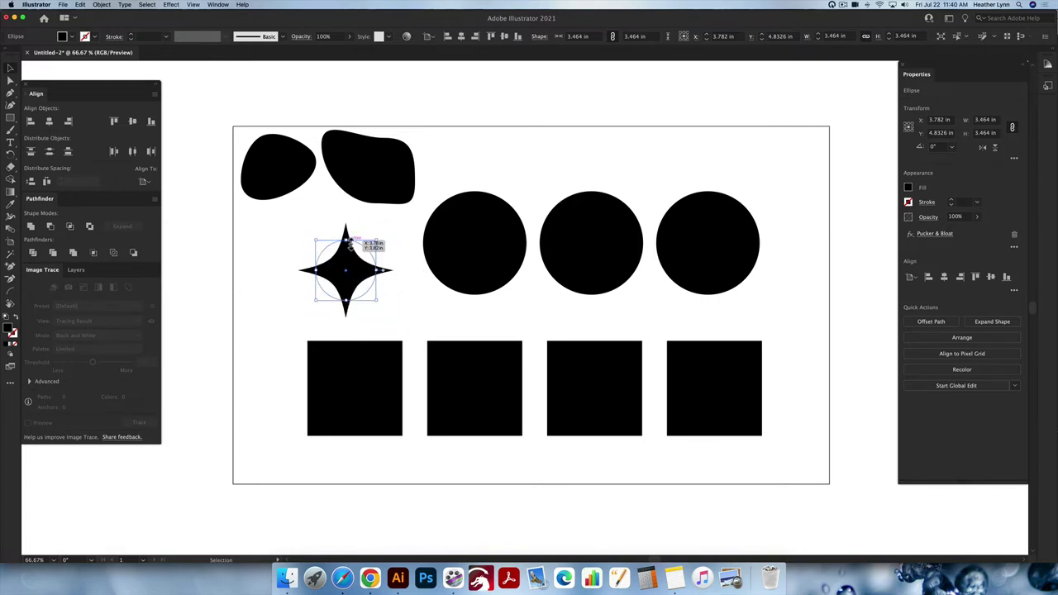
left_click(390, 236)
left_click_drag(352, 281, 329, 239)
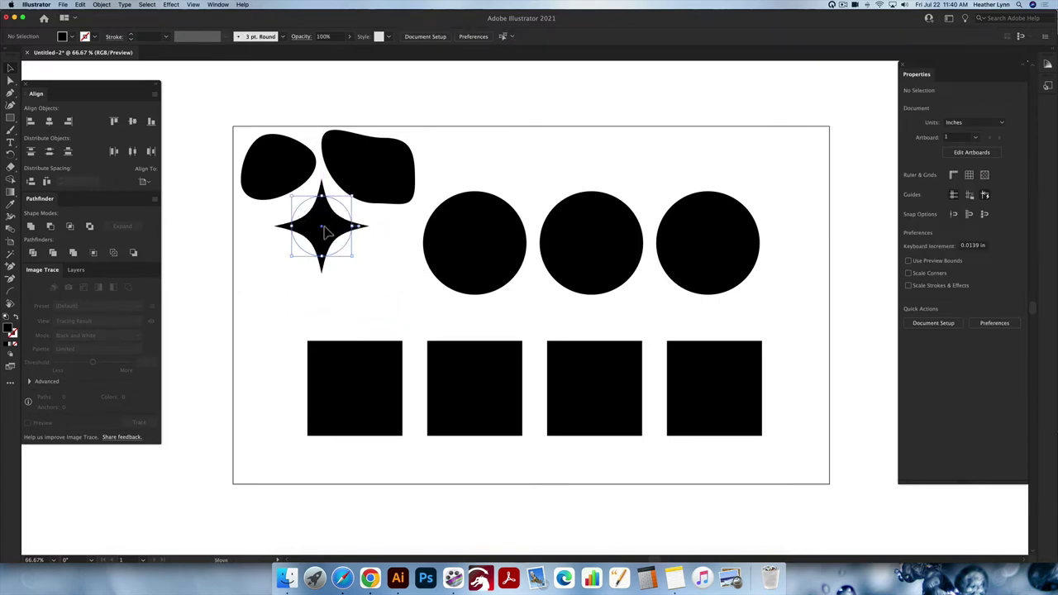
Apply a Pucker & Bloat effect of 53% to the next circle, bloating it into a four-petal shape
left_click(481, 258)
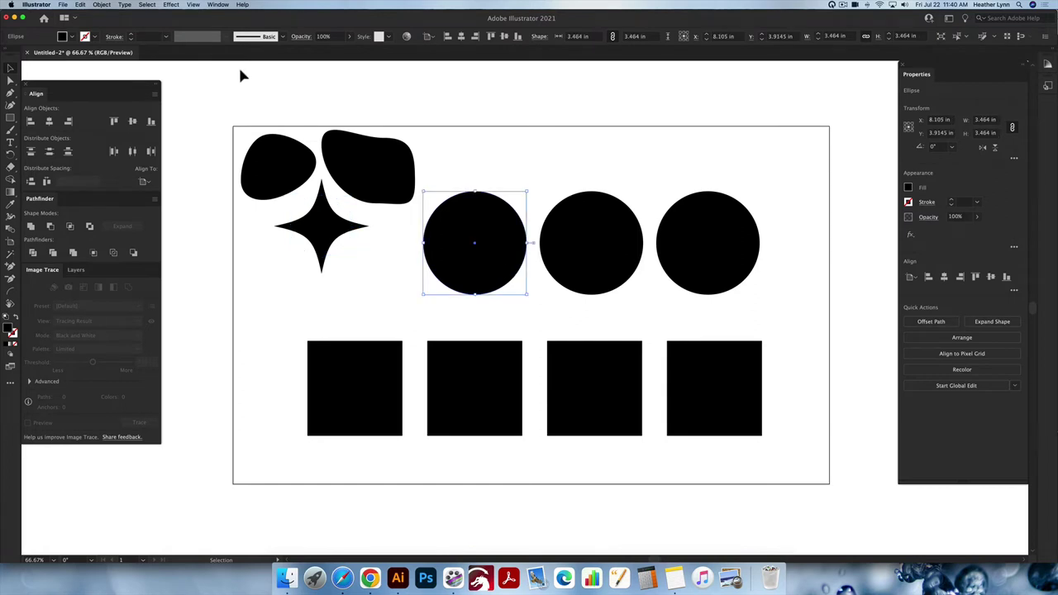
left_click(171, 5)
mouse_move(215, 80)
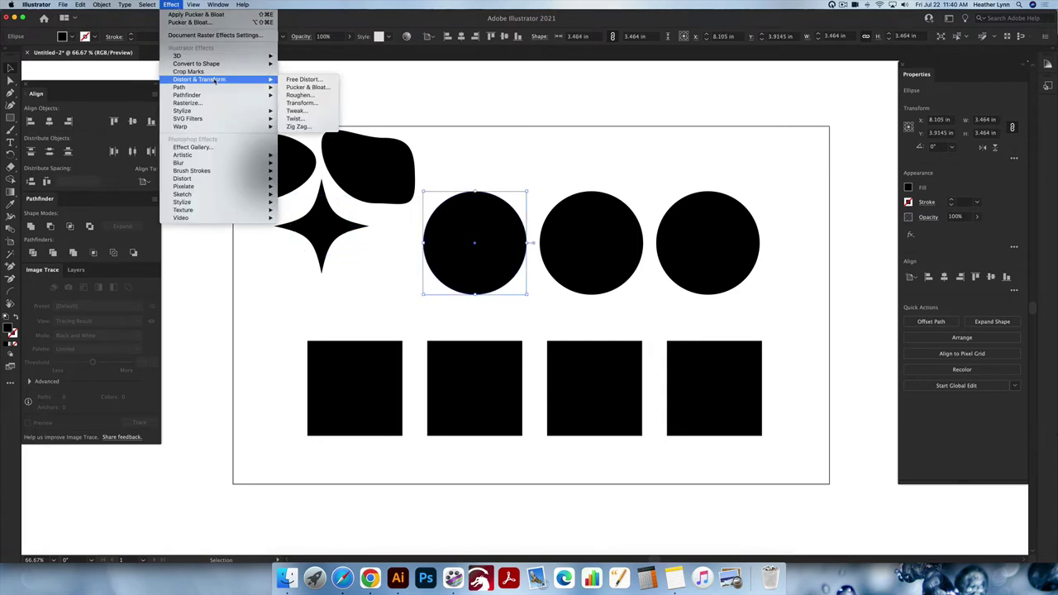
left_click(307, 86)
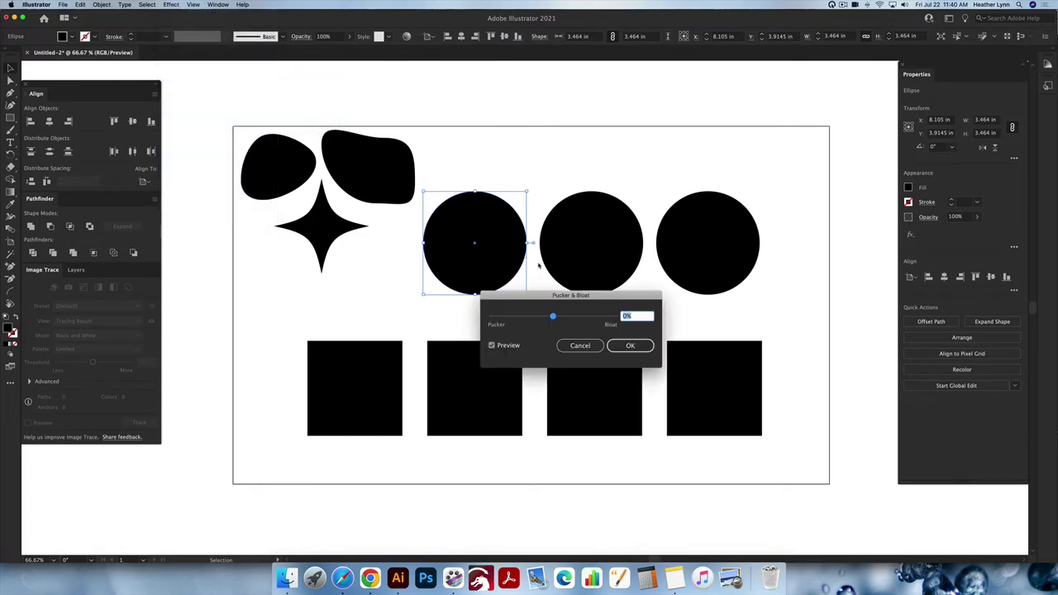
left_click_drag(554, 318, 575, 320)
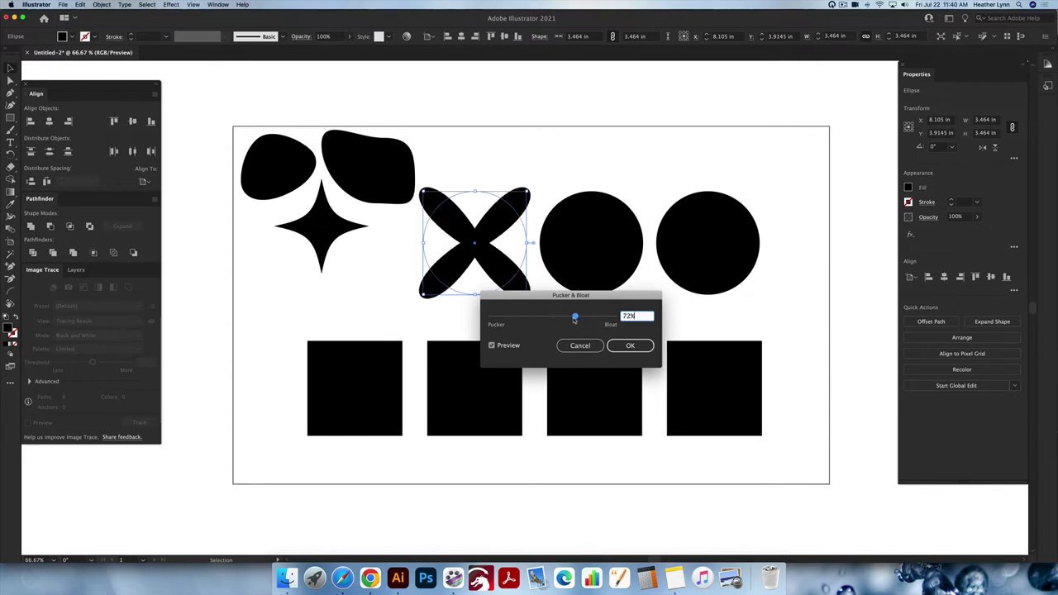
left_click_drag(574, 320, 570, 320)
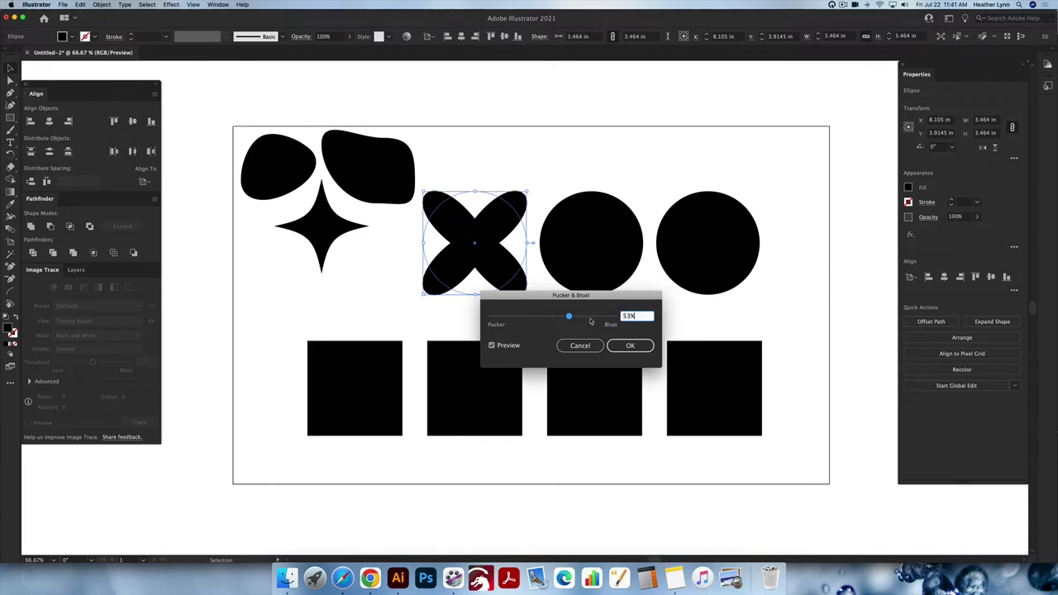
left_click(627, 348)
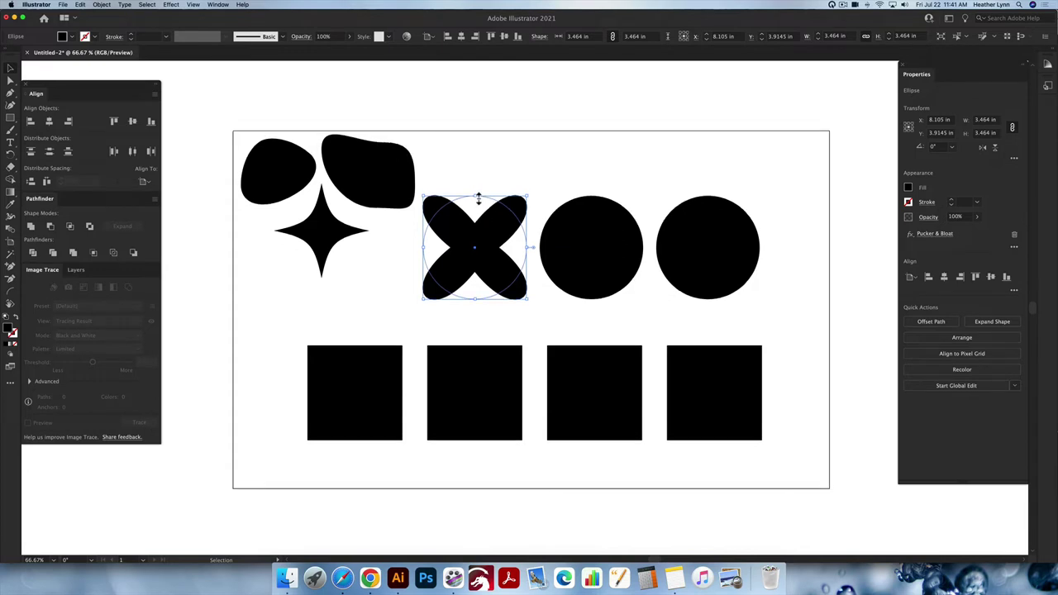
Scale the four-petal shape down proportionally and place it beside the blobs along the artboard's upper edge
left_click_drag(478, 199, 480, 220)
left_click_drag(491, 267, 465, 188)
left_click(468, 307)
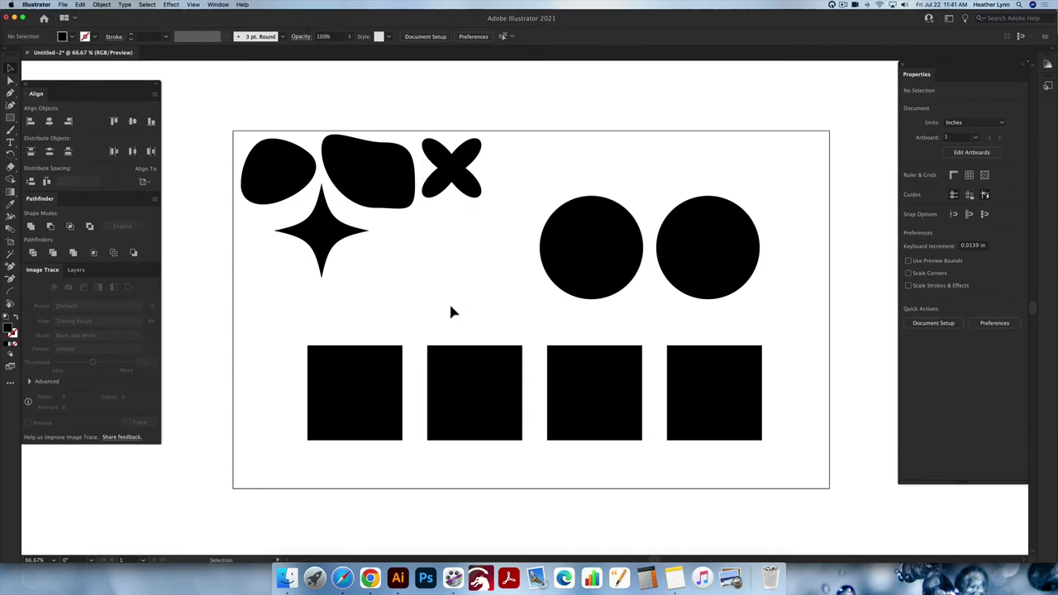
Apply a Pucker & Bloat effect of -33% to the first square, pulling its corners outward
left_click(369, 394)
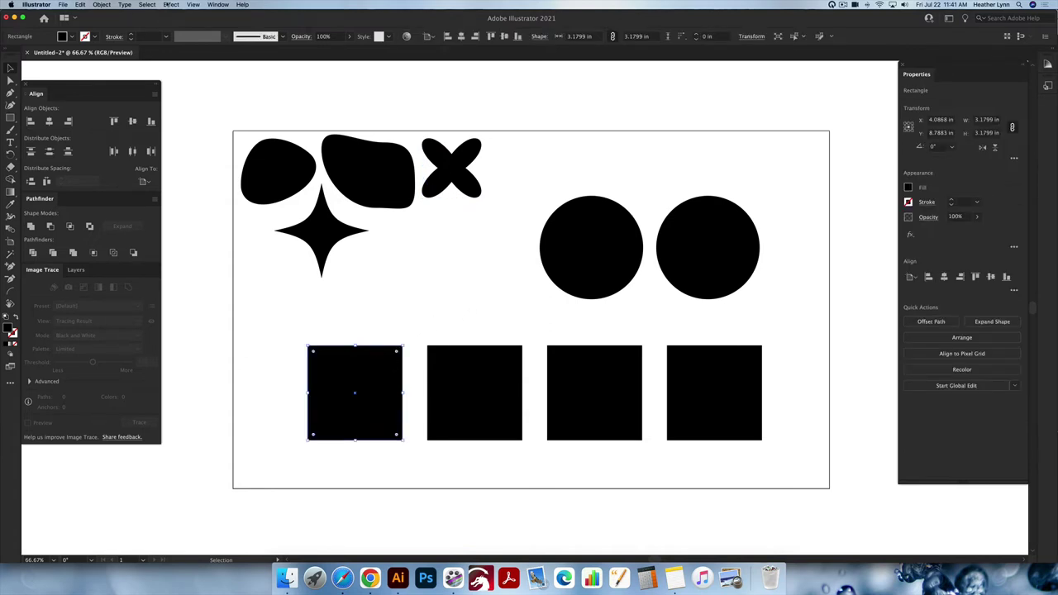
left_click(171, 5)
mouse_move(203, 80)
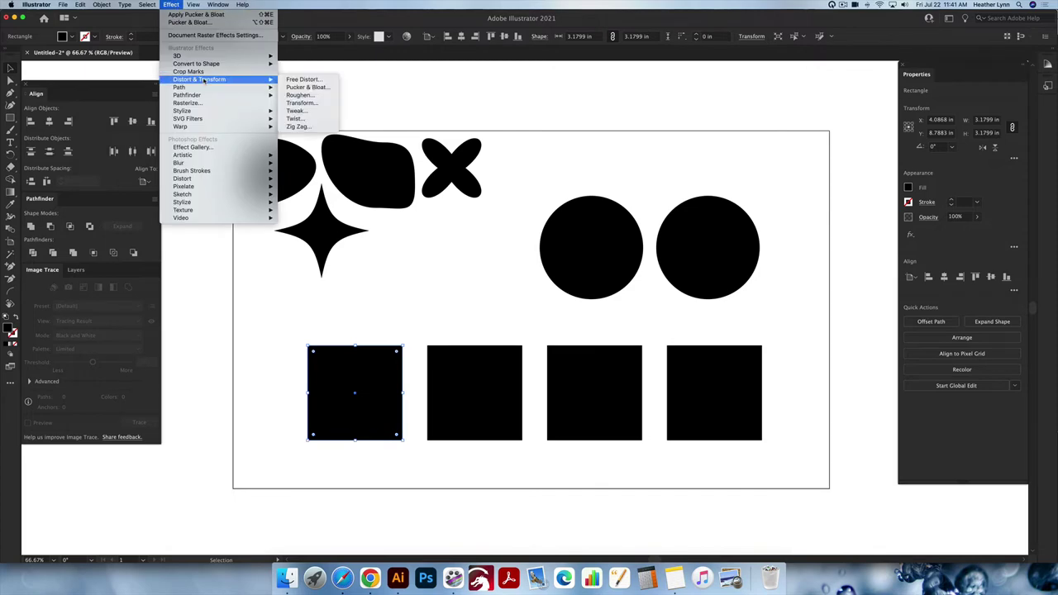
left_click(298, 86)
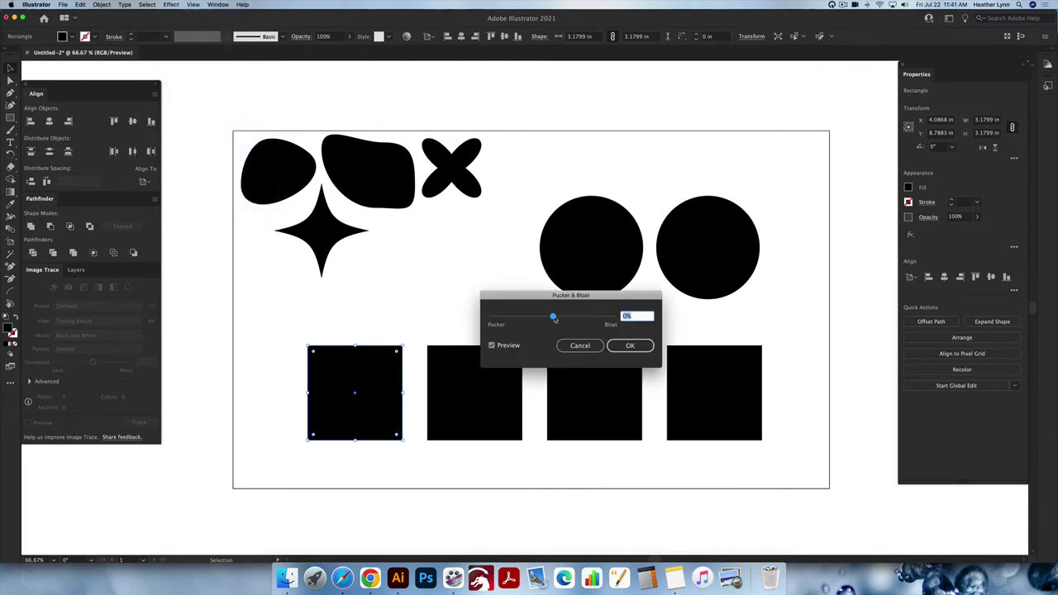
left_click_drag(554, 318, 543, 318)
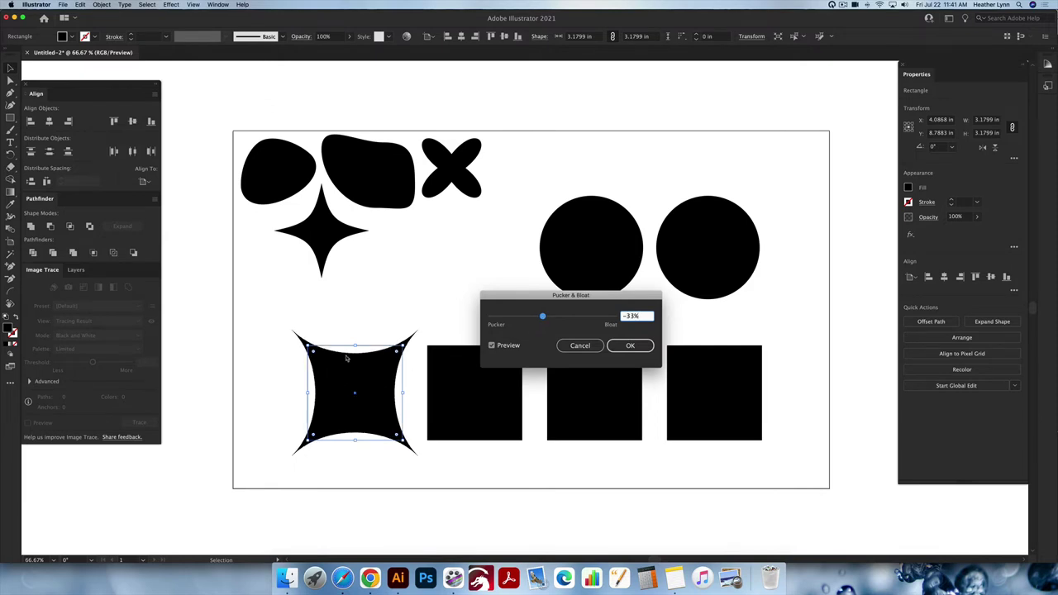
left_click(626, 348)
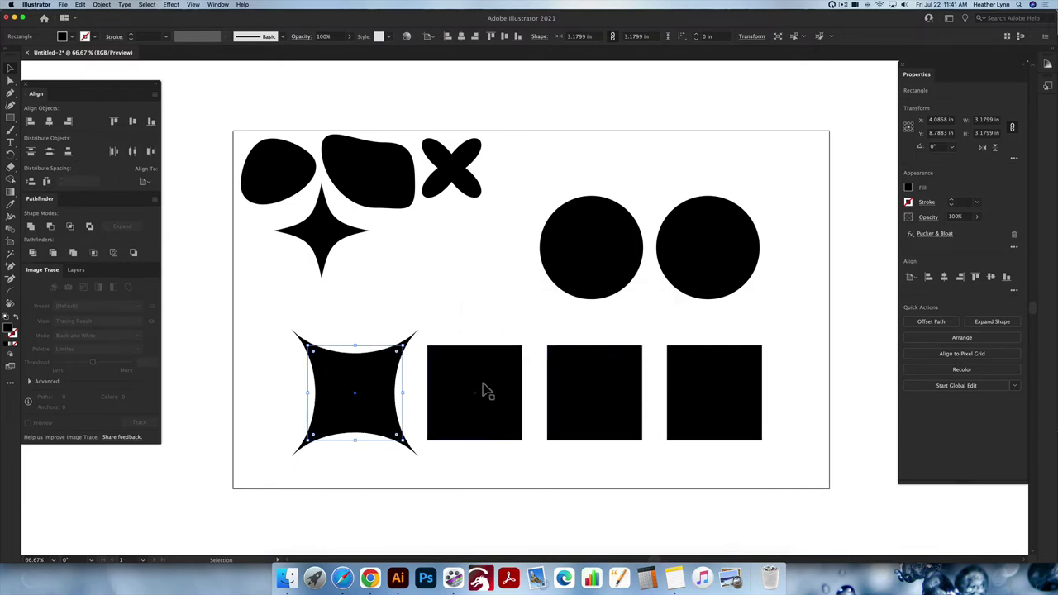
Apply a Pucker & Bloat effect of 69% to the second square, bloating it into a clover shape
left_click(485, 388)
left_click(171, 4)
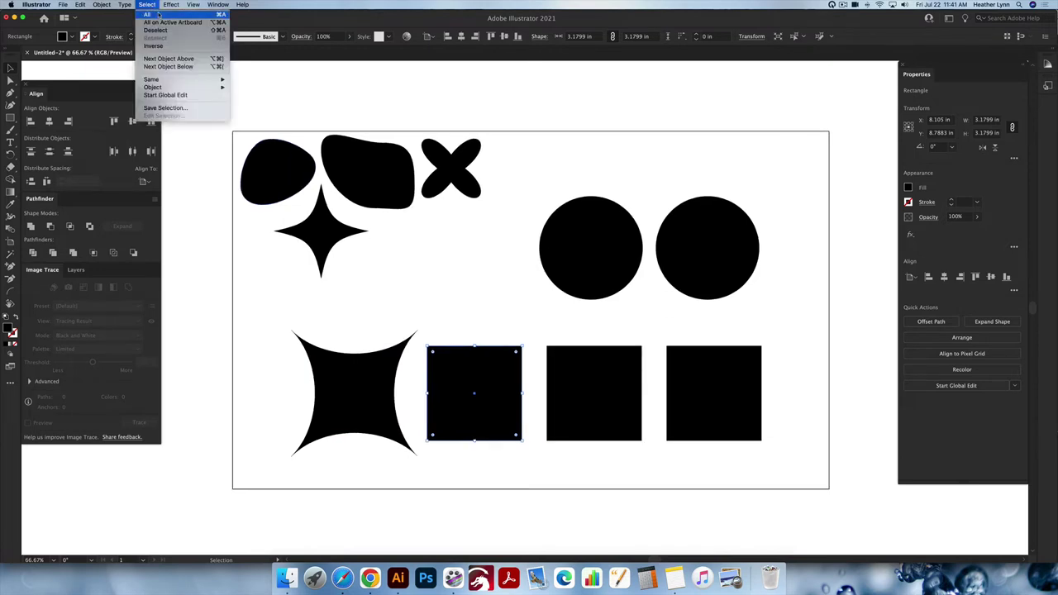
mouse_move(199, 79)
left_click(301, 87)
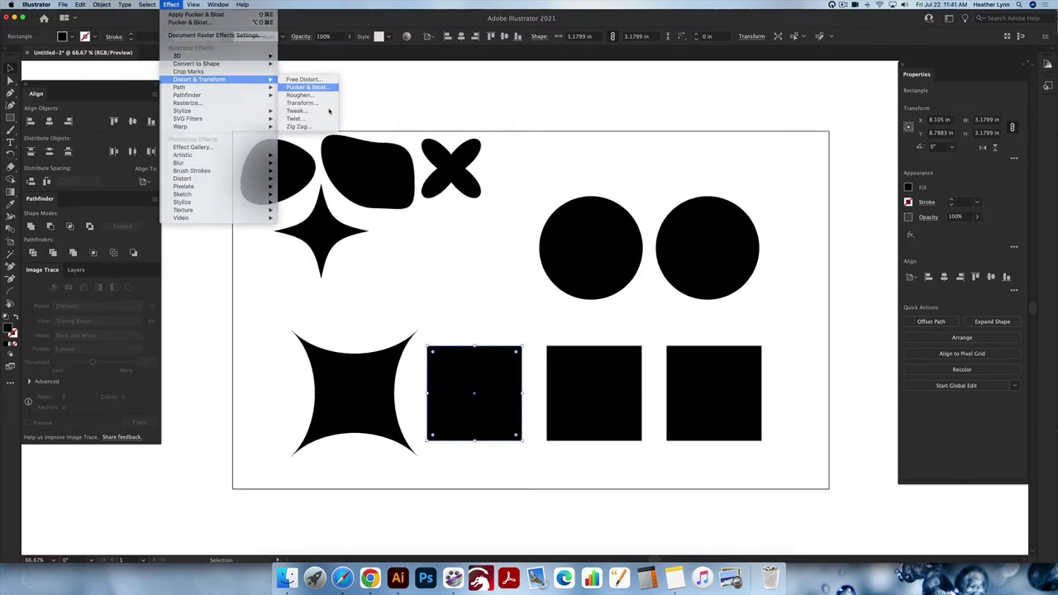
left_click_drag(554, 317, 575, 318)
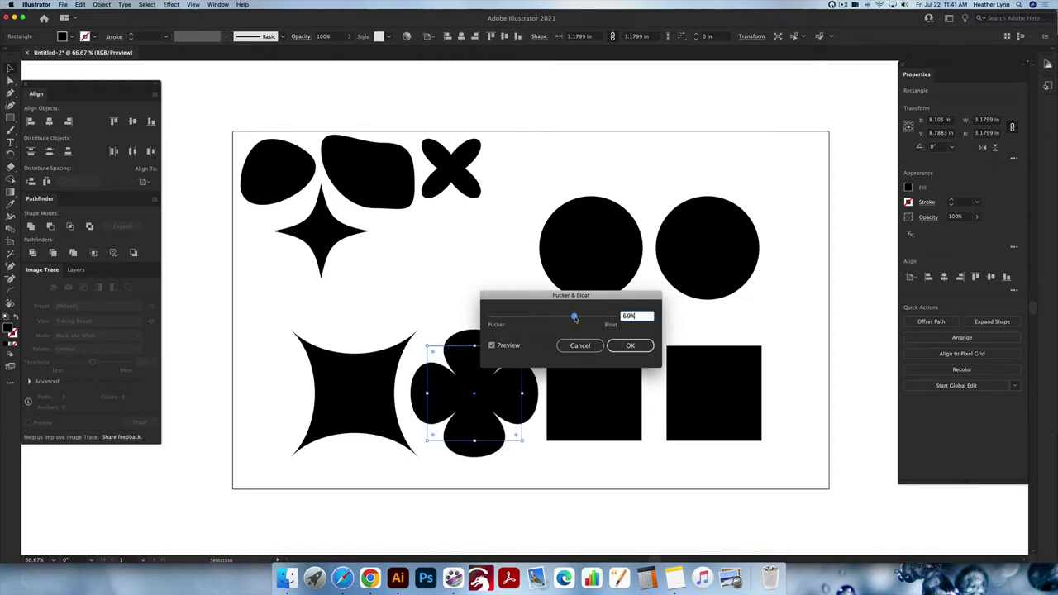
left_click(632, 345)
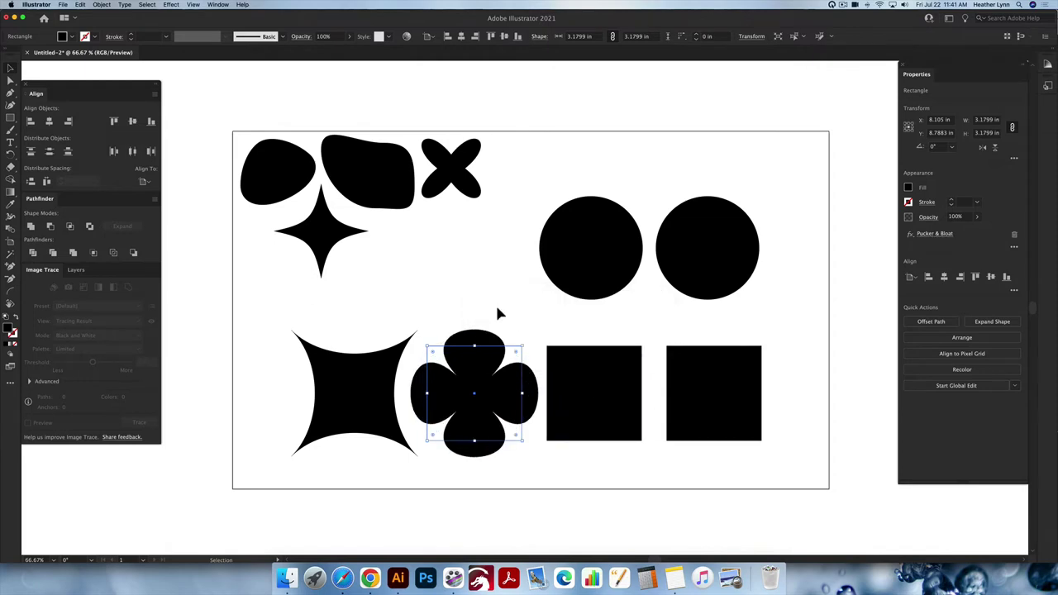
Shrink the two distorted squares into the artboard's upper row and duplicate the plain shapes into rows of four circles and four squares
left_click(321, 319)
left_click_drag(318, 319, 587, 171)
left_click_drag(786, 413, 626, 308)
left_click_drag(520, 281, 544, 442)
left_click(707, 218)
scroll(708, 218, "up", 1)
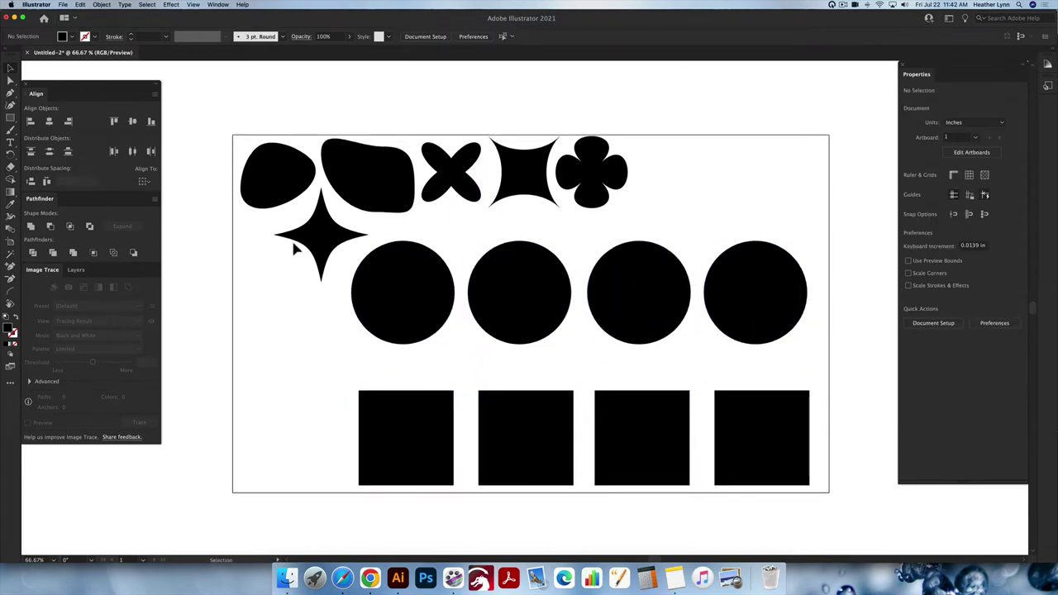
Move the four-pointed star to the end of the upper row, beside the clover shape
left_click_drag(290, 256, 683, 177)
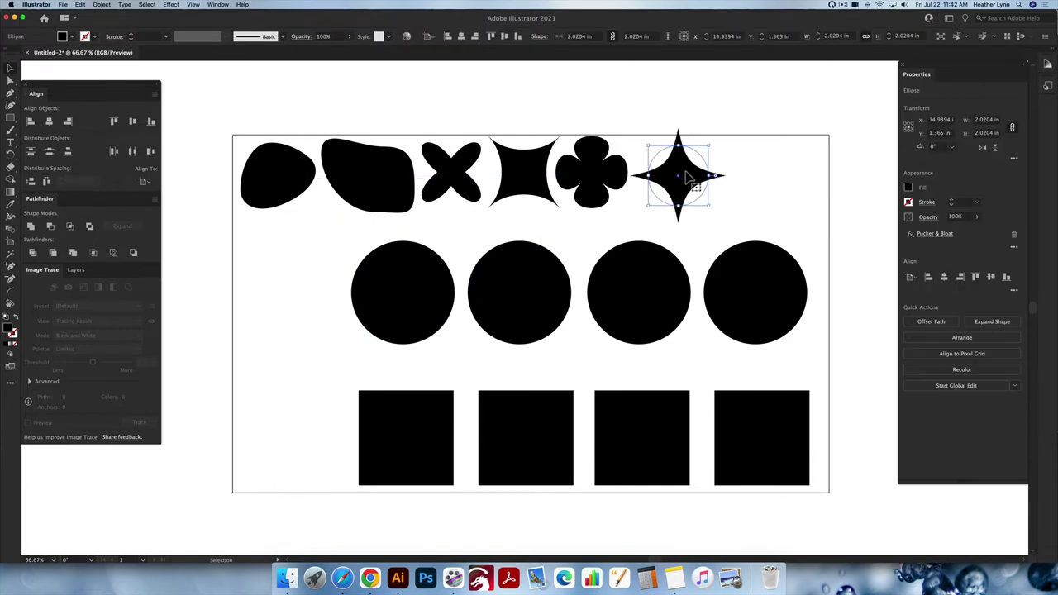
left_click(761, 170)
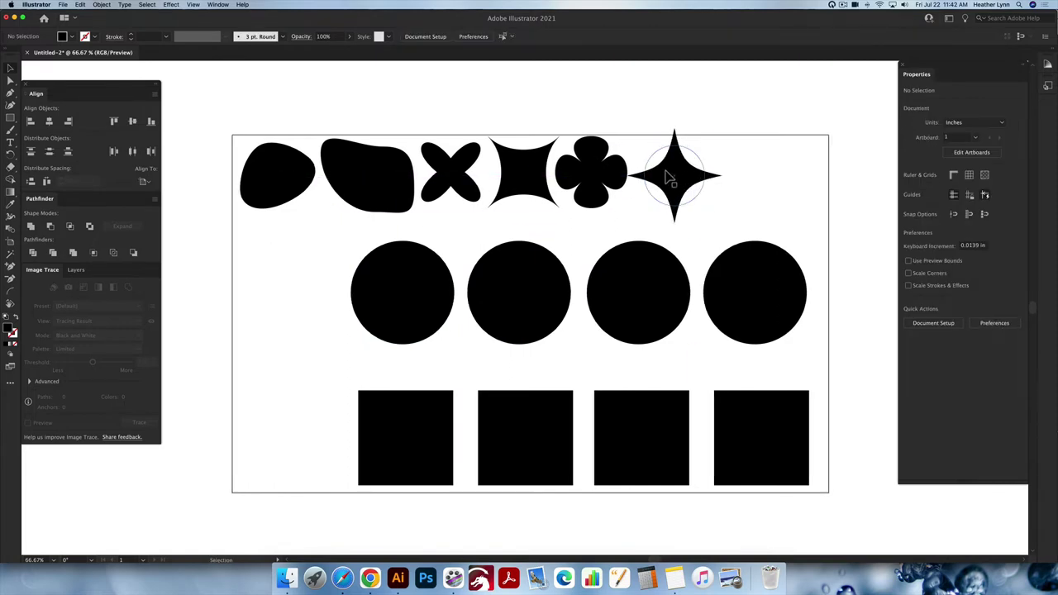
left_click(671, 175)
left_click(783, 205)
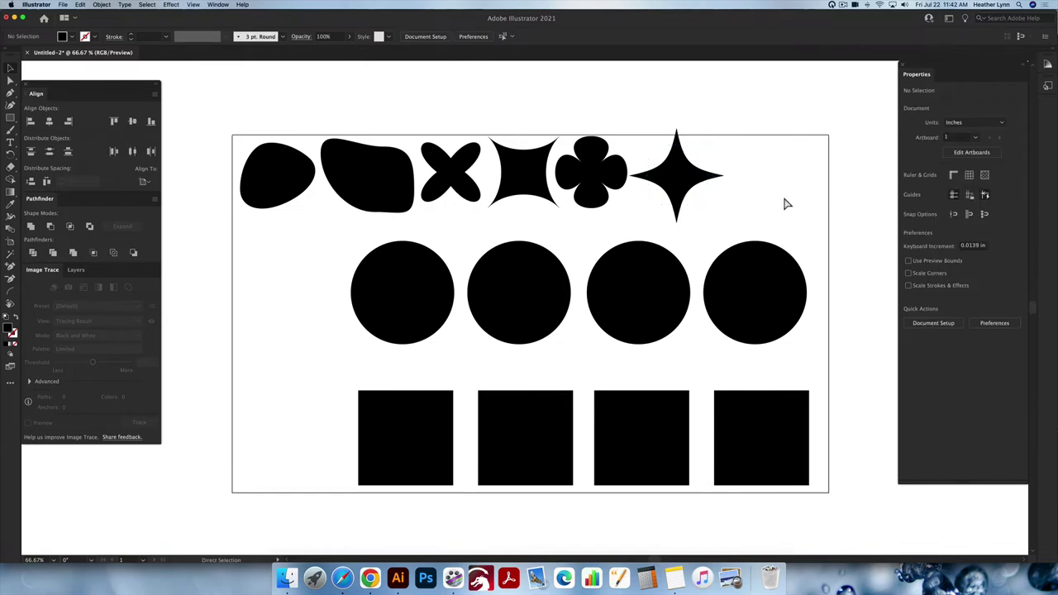
Compare the puckered square with the four-pointed star, examining each distorted edge against its original path
key("ctrl+y")
key("ctrl+y")
left_click(528, 173)
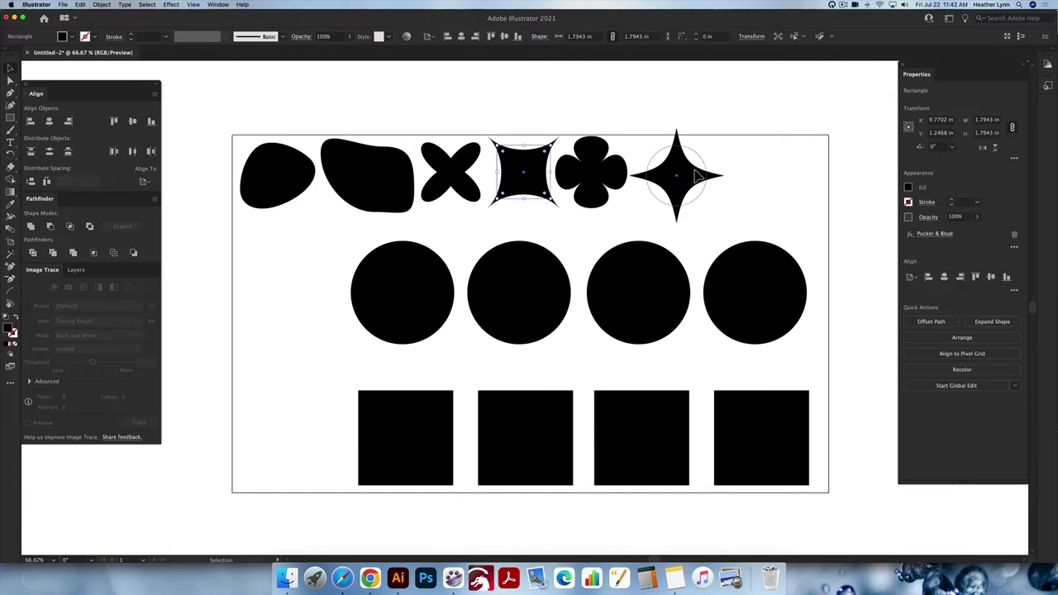
left_click(678, 172)
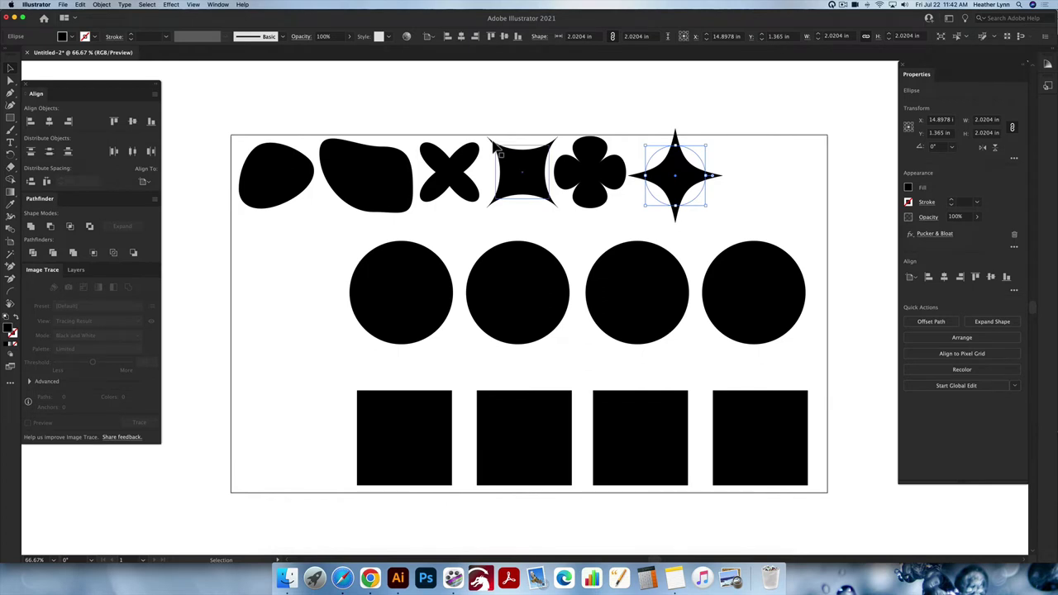
scroll(498, 151, "up", 3)
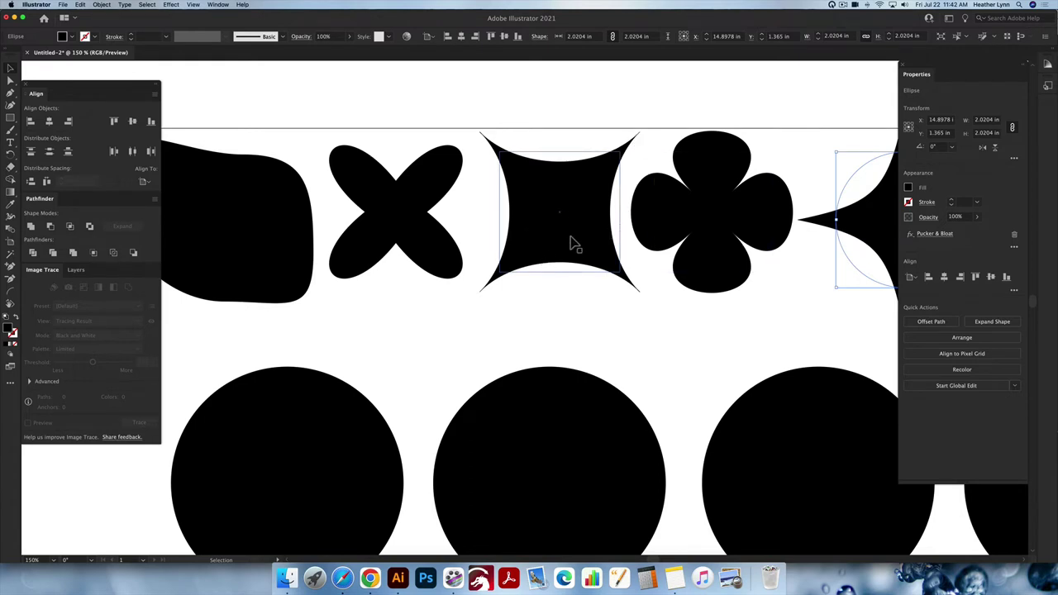
scroll(577, 243, "down", 2)
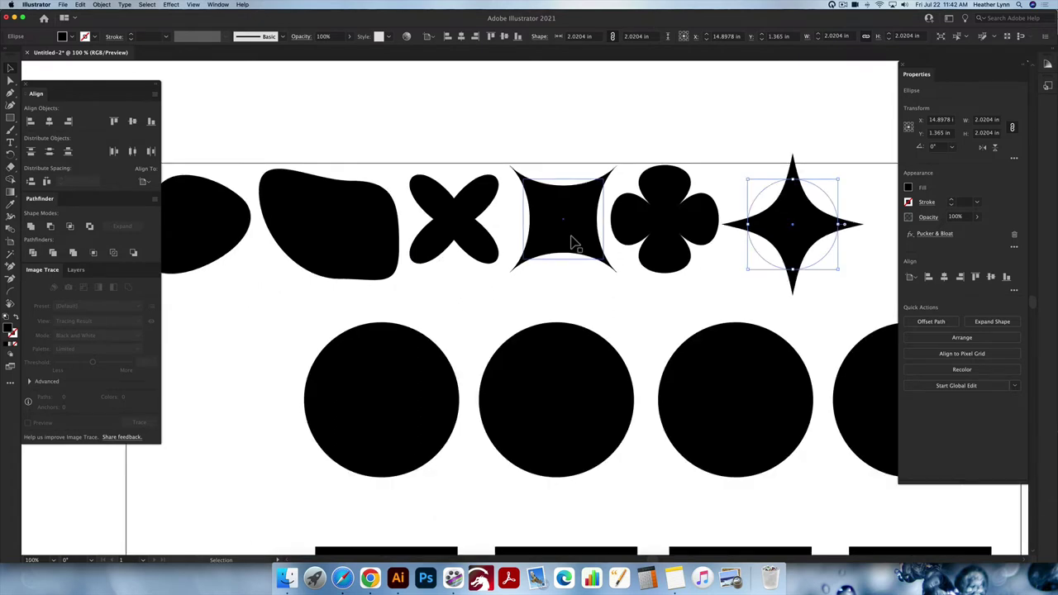
scroll(577, 242, "down", 2)
scroll(574, 241, "down", 3)
scroll(571, 239, "right", 3)
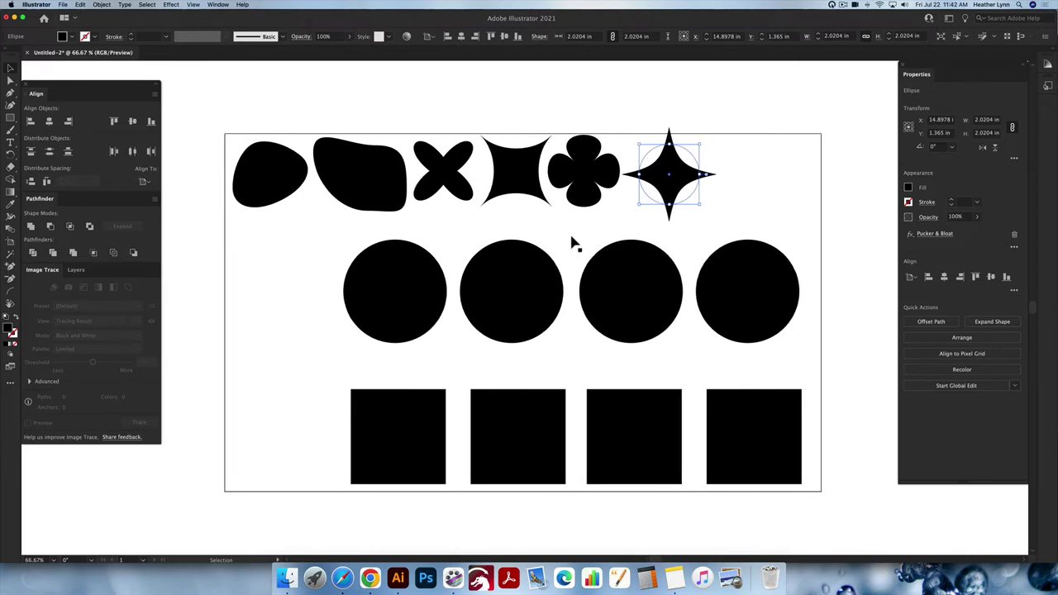
Apply a Roughen effect to the first circle with a relative size of 7%, detail of 13 per inch and corner points
left_click(361, 245)
left_click(386, 279)
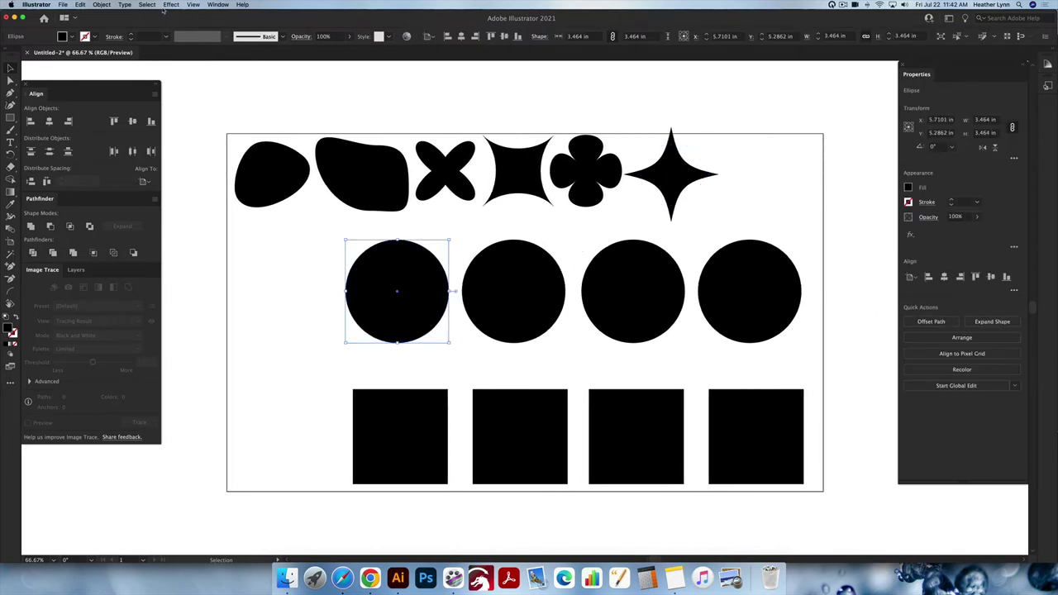
left_click(171, 4)
mouse_move(240, 80)
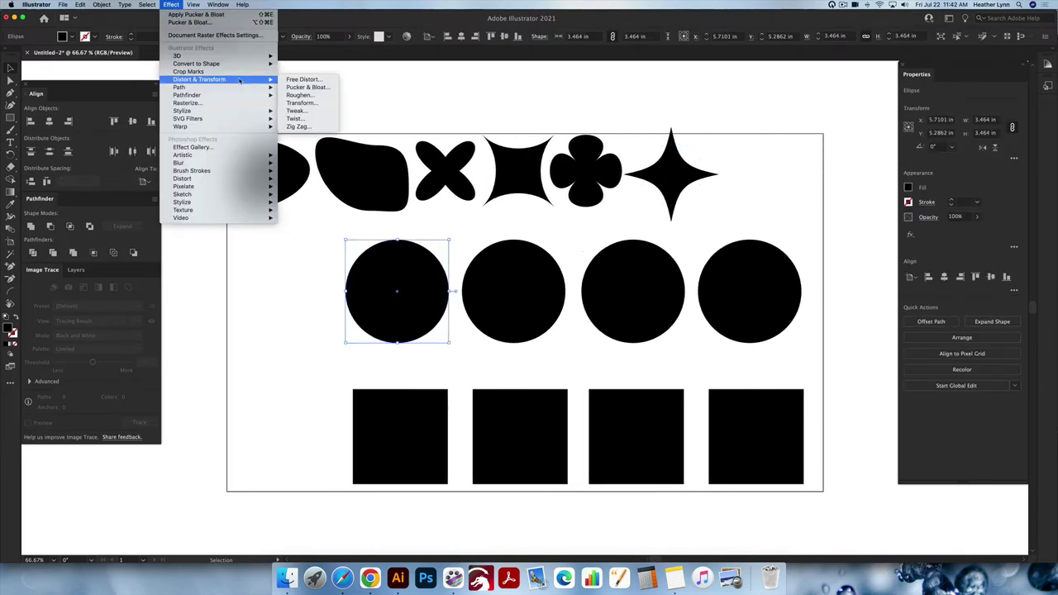
left_click(331, 96)
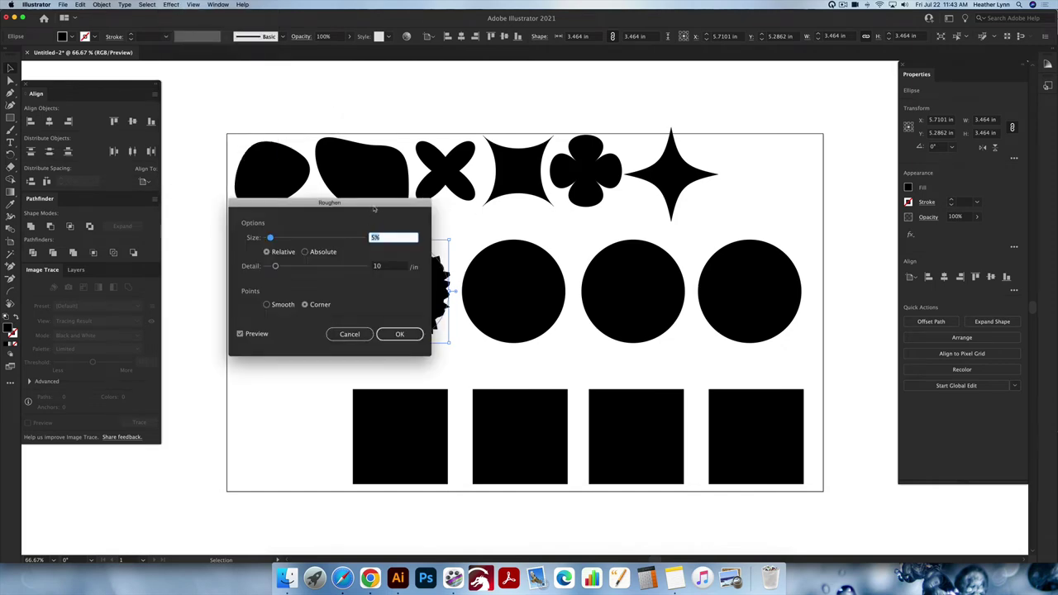
left_click_drag(370, 216, 316, 80)
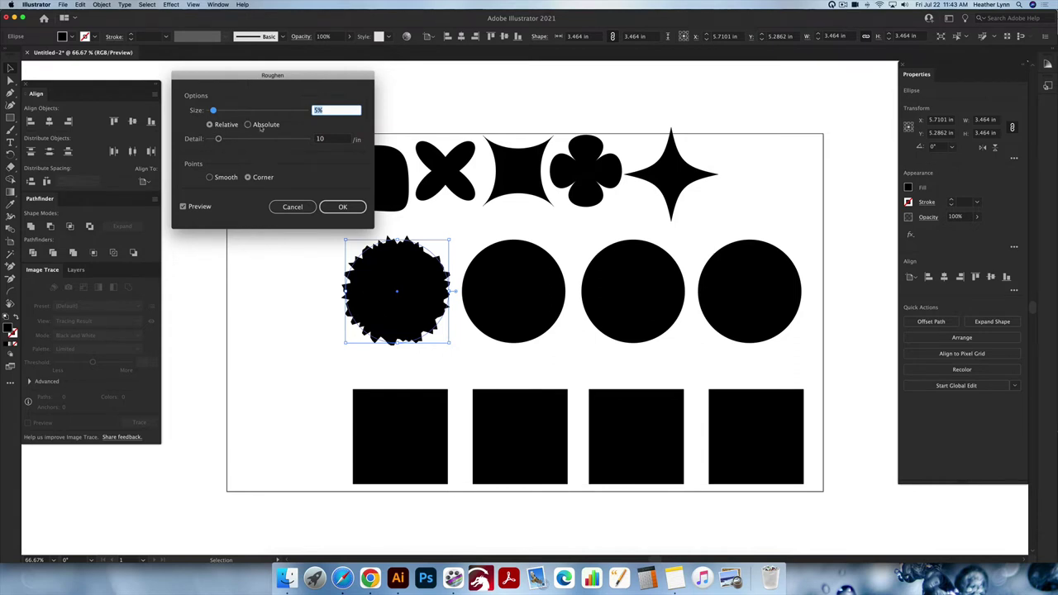
key("Tab")
left_click(249, 125)
left_click(210, 124)
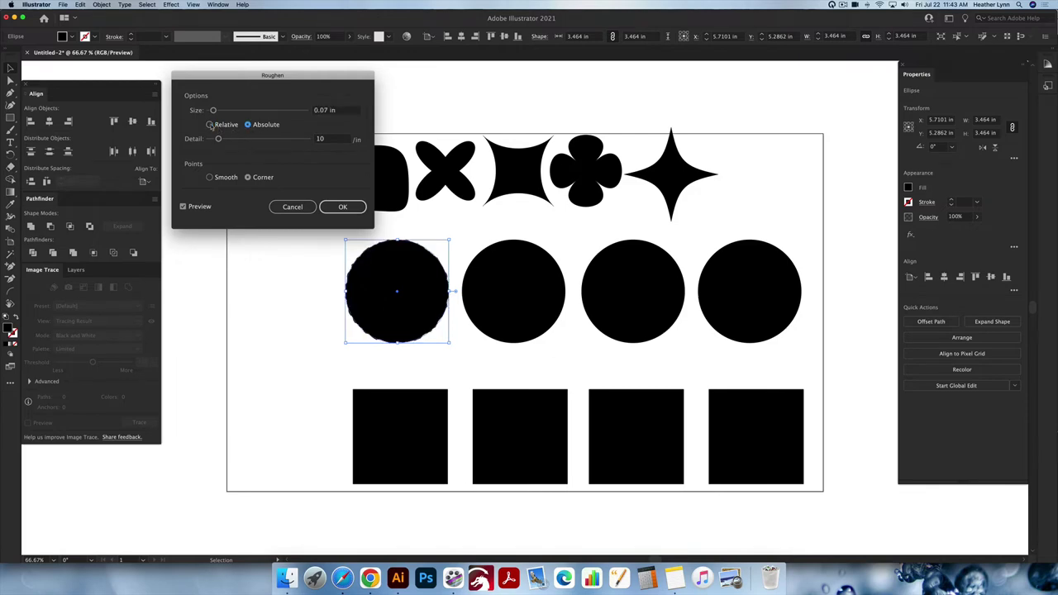
mouse_move(212, 110)
left_mouse_down()
mouse_move(228, 111)
mouse_move(216, 112)
left_mouse_up()
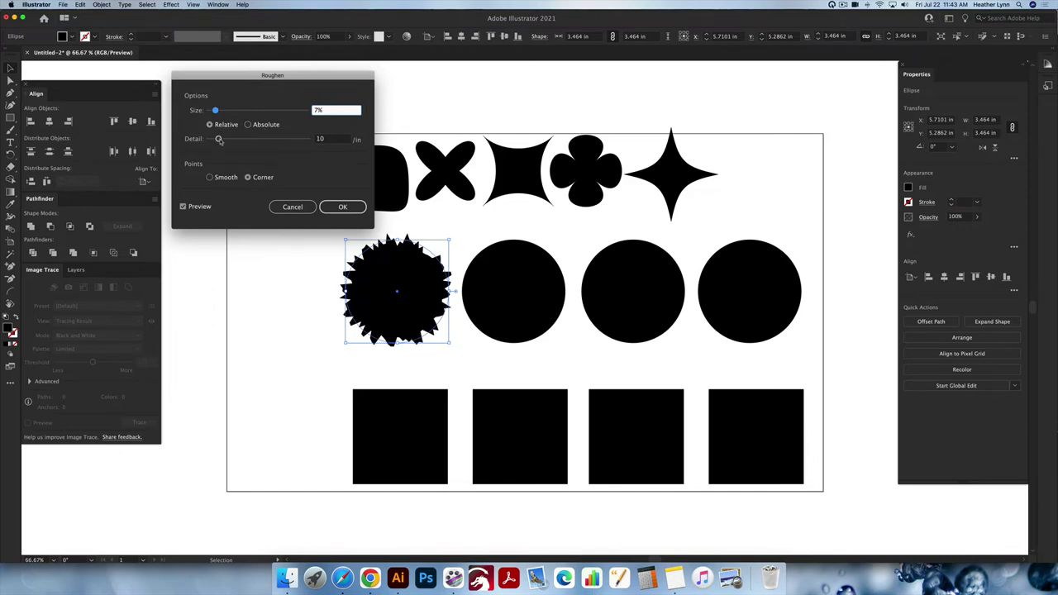
mouse_move(219, 139)
left_mouse_down()
mouse_move(236, 142)
mouse_move(222, 139)
left_mouse_up()
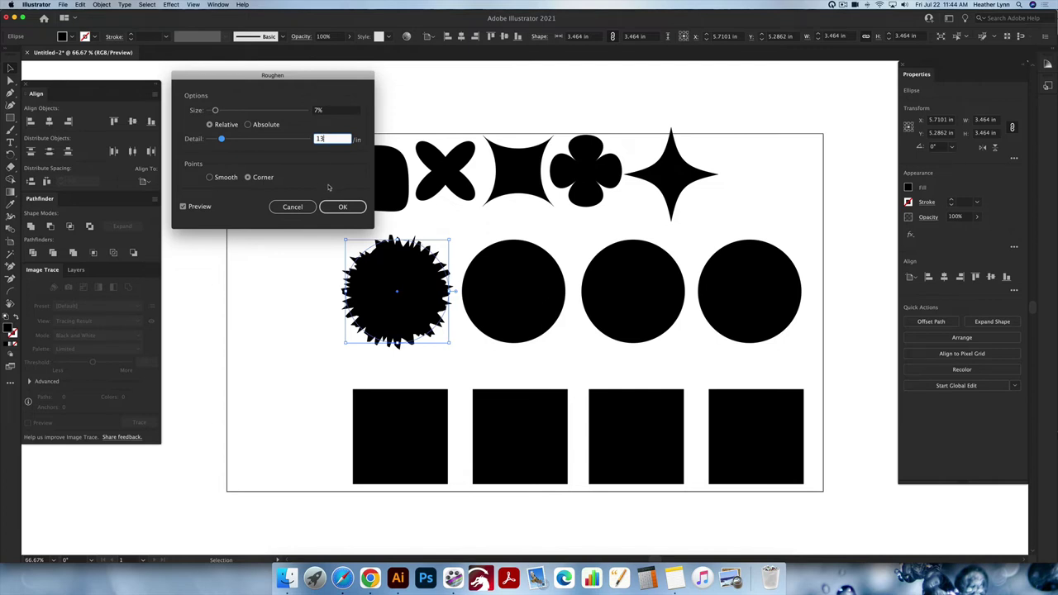
left_click(341, 209)
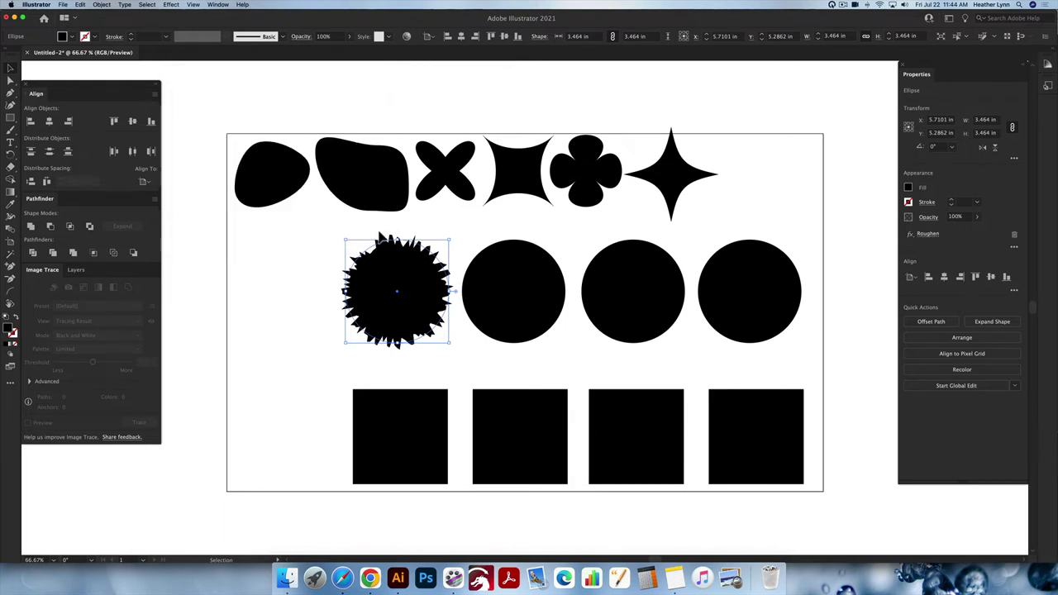
Apply a Roughen effect to the second circle with a relative size of 7%, detail of 13 per inch and smooth points
left_click(521, 292)
left_click(171, 4)
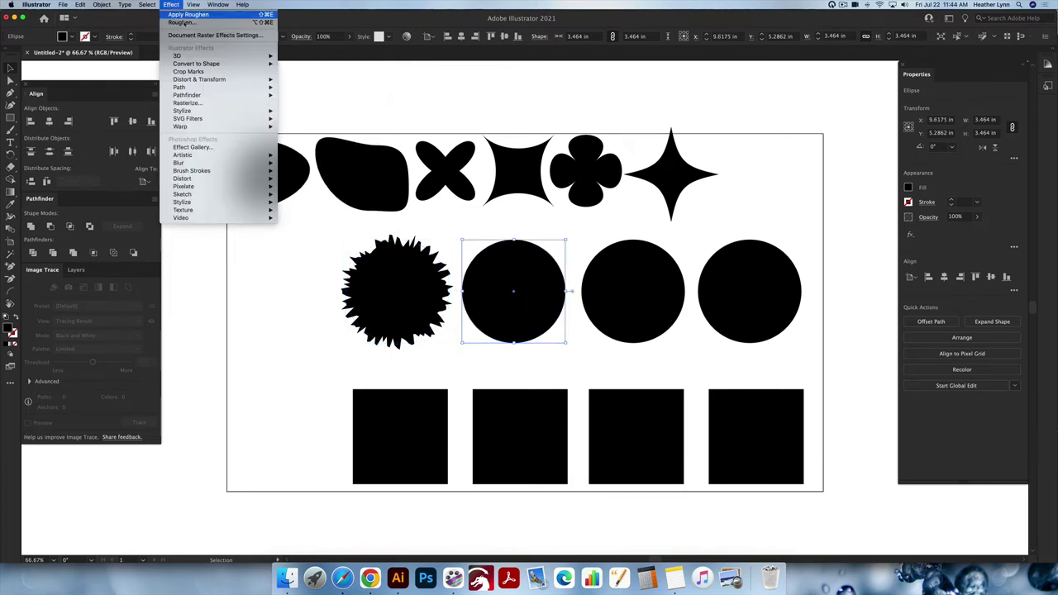
mouse_move(206, 80)
left_click(299, 96)
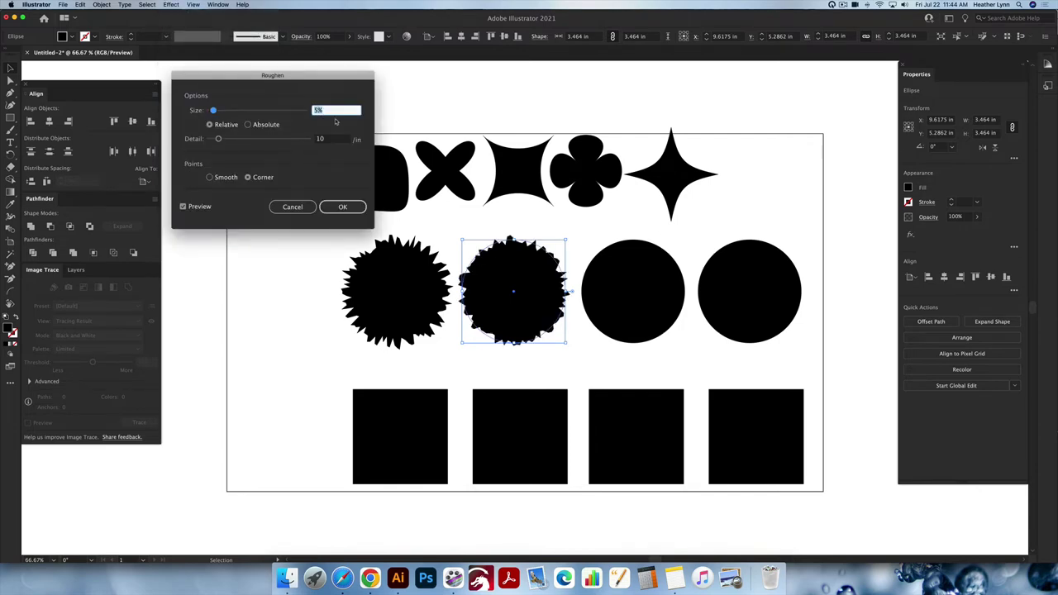
type("7")
key("Tab")
type("13")
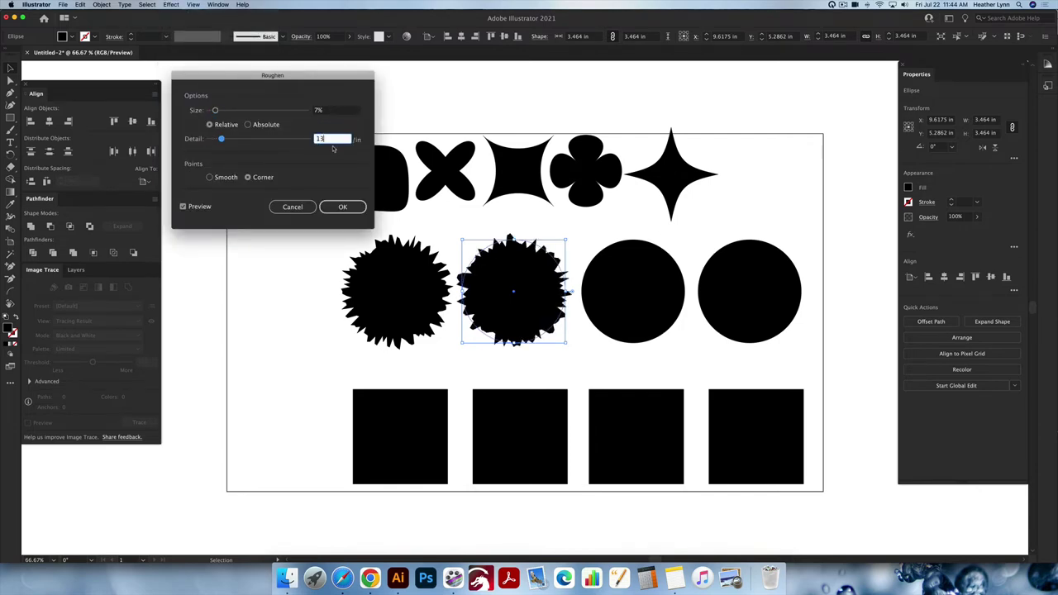
left_click(222, 181)
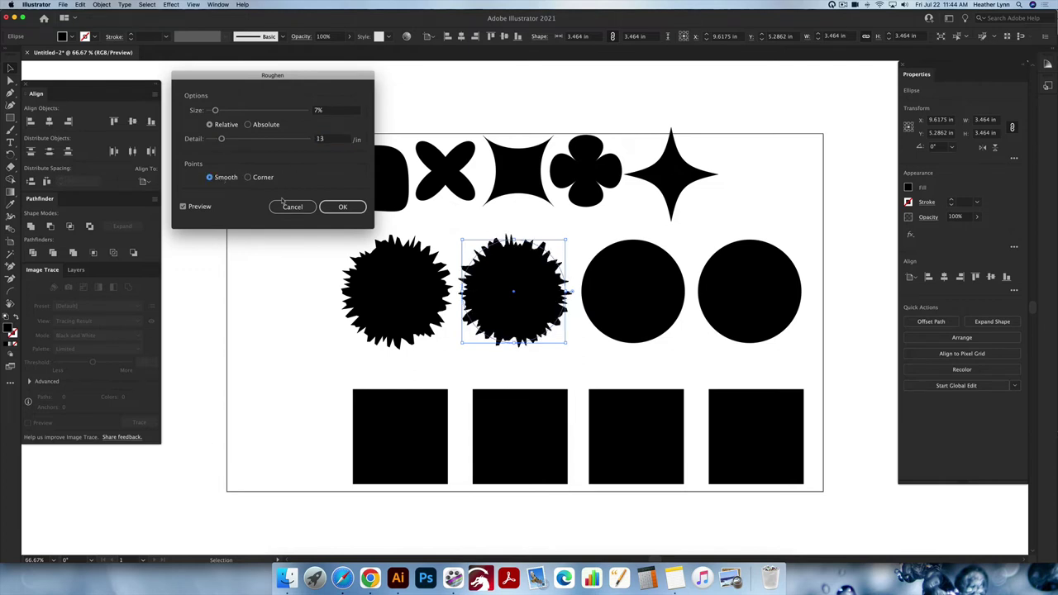
left_click(344, 208)
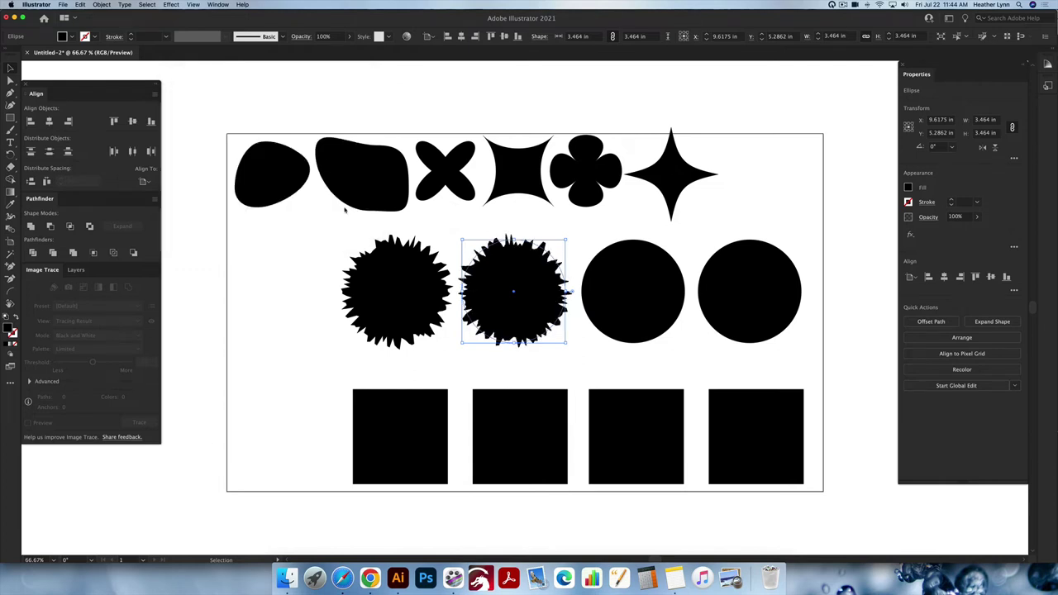
Examine the facing edges of the two roughened circles to compare corner points with smooth points
left_click(455, 248)
scroll(467, 310, "up", 5)
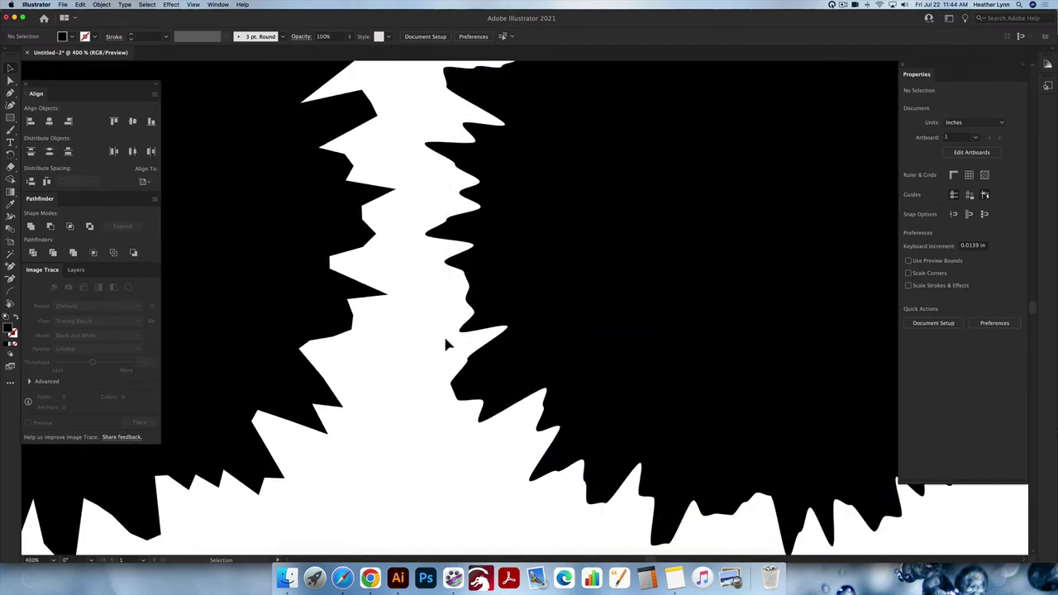
scroll(389, 331, "up", 3)
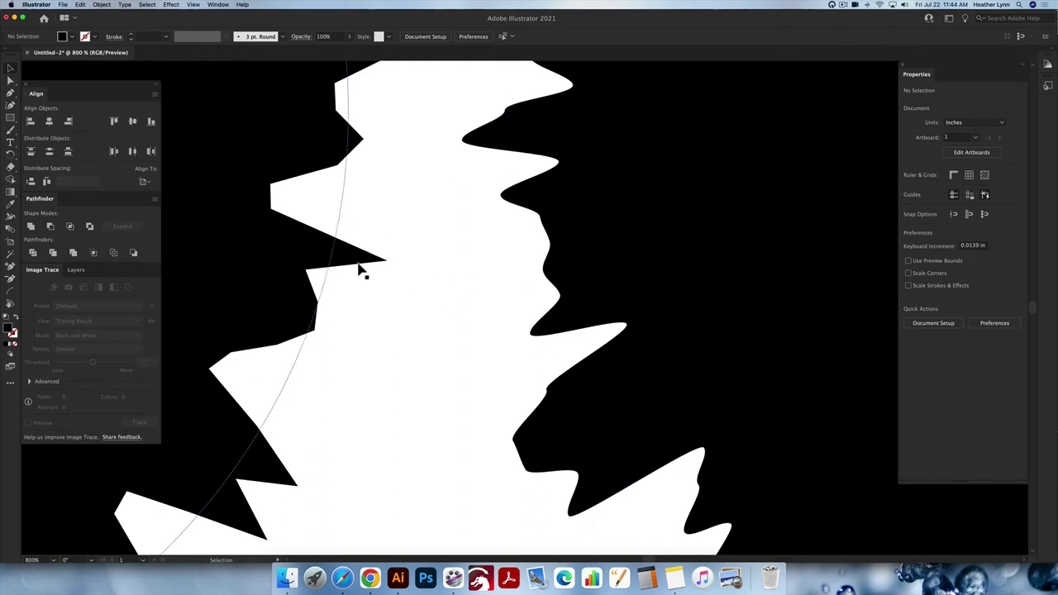
scroll(453, 285, "down", 4)
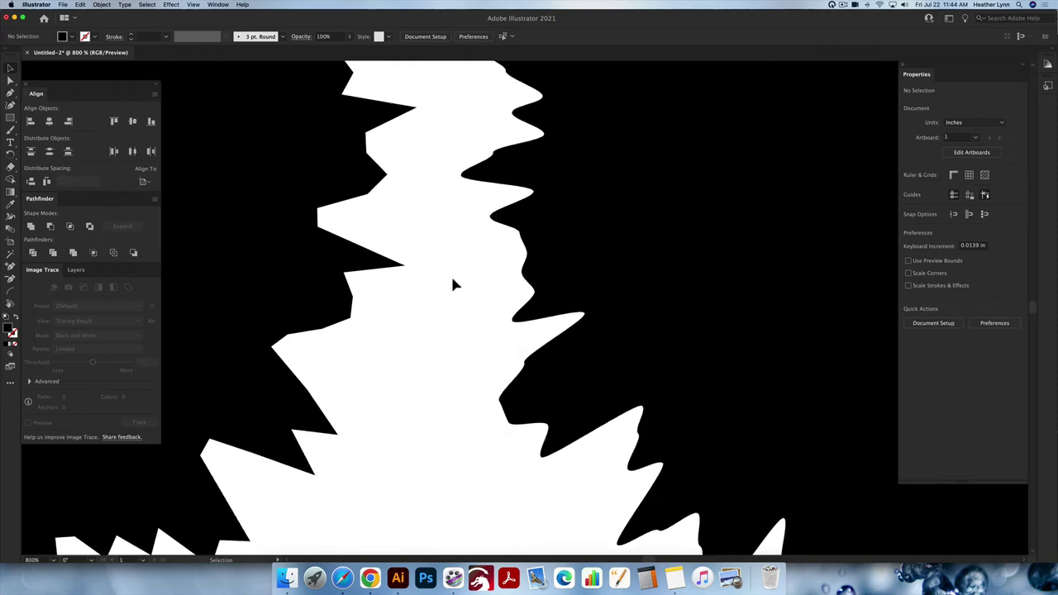
scroll(453, 285, "up", 3)
scroll(453, 285, "left", 3)
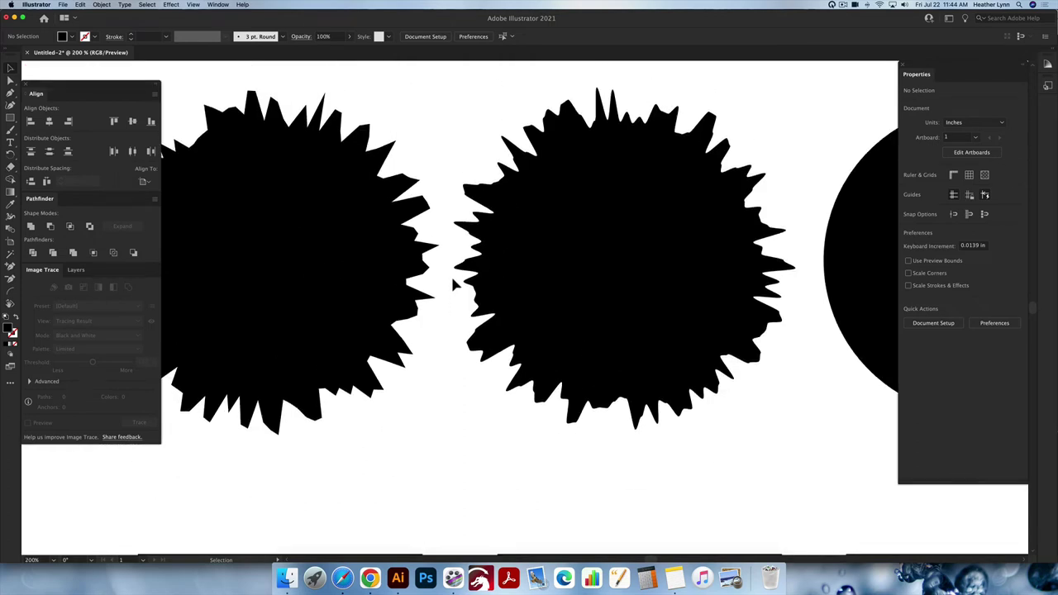
Scale the two roughened circles down to about 2.16 in each and place them after the four-pointed star in the top row
scroll(453, 285, "down", 4)
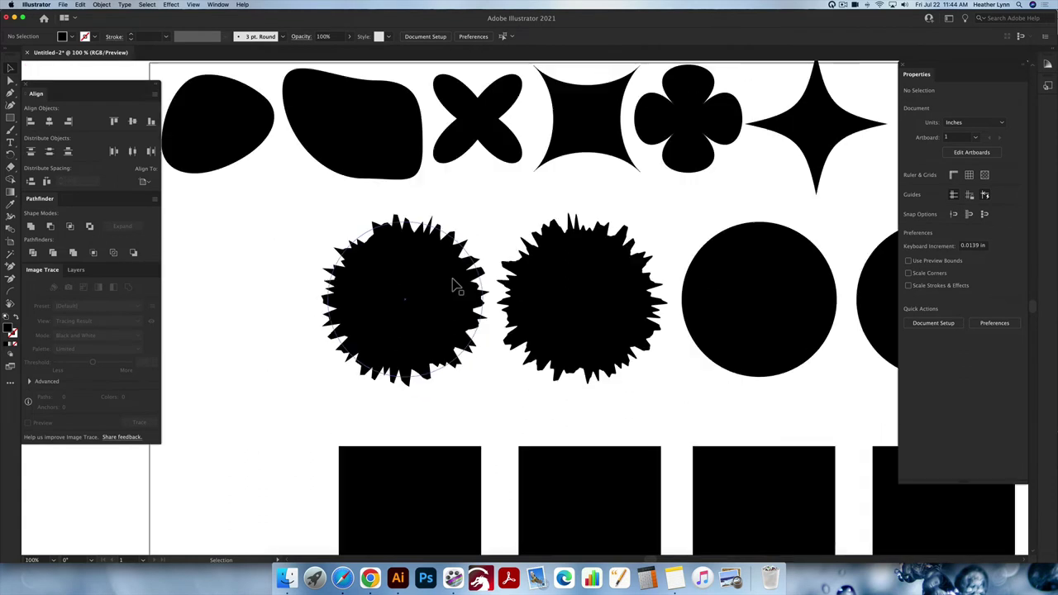
scroll(456, 284, "right", 2)
scroll(456, 284, "right", 2)
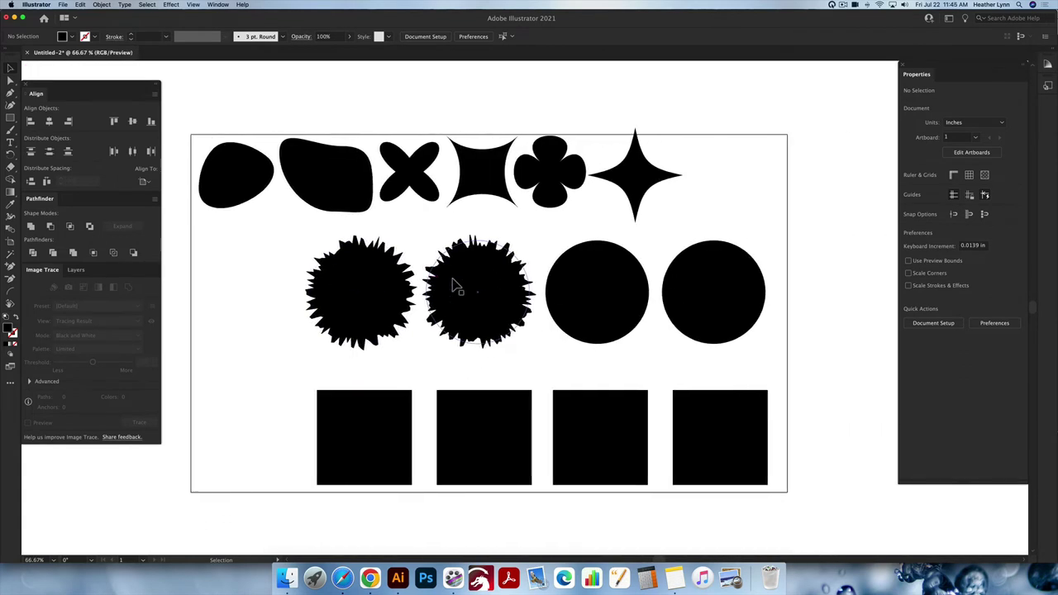
left_click_drag(261, 248, 521, 318)
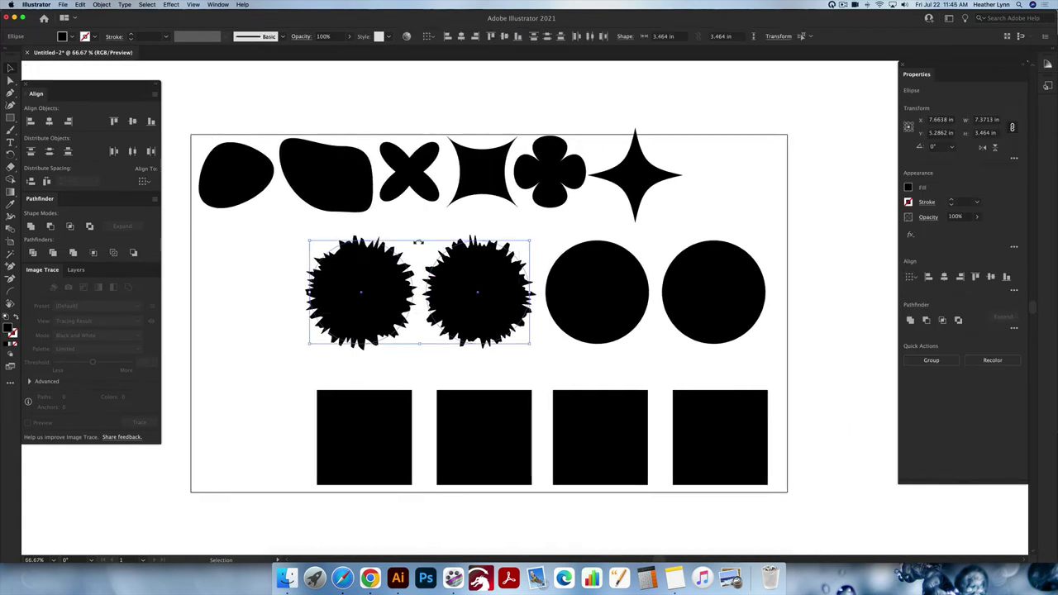
left_click_drag(421, 238, 428, 282)
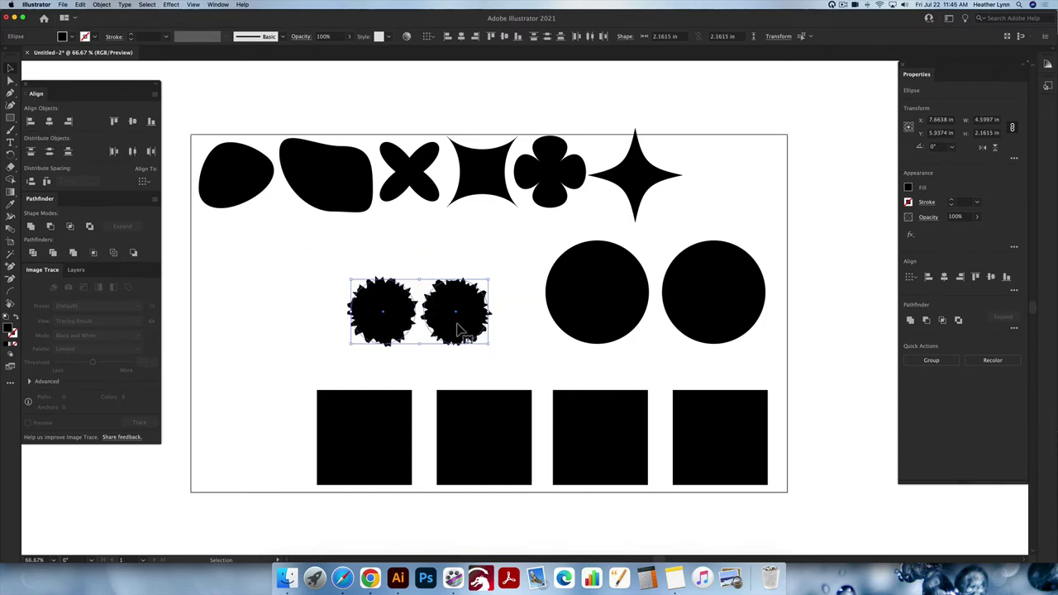
left_click_drag(455, 329, 792, 185)
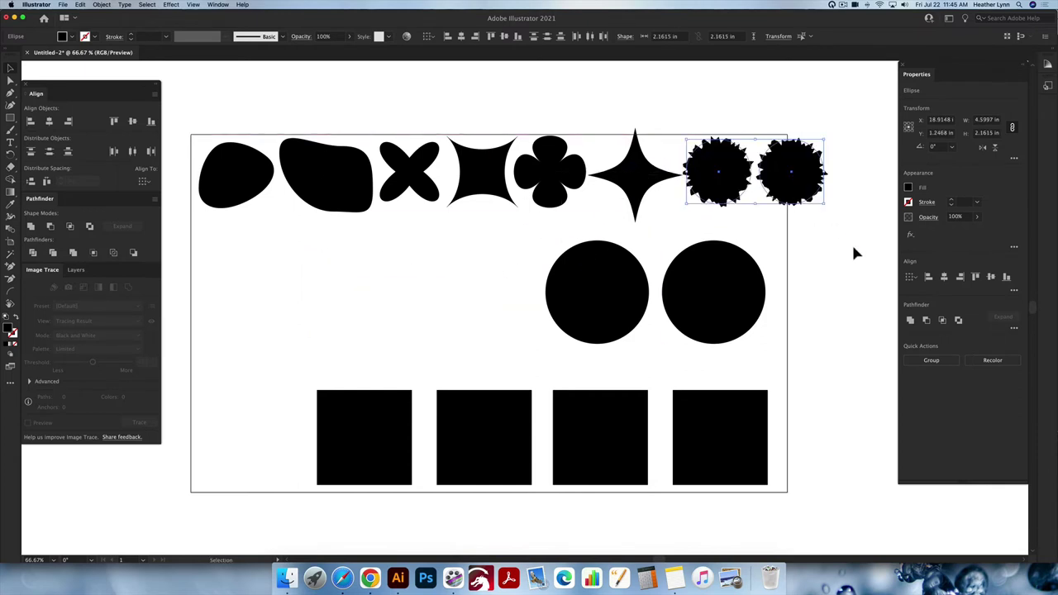
left_click(842, 254)
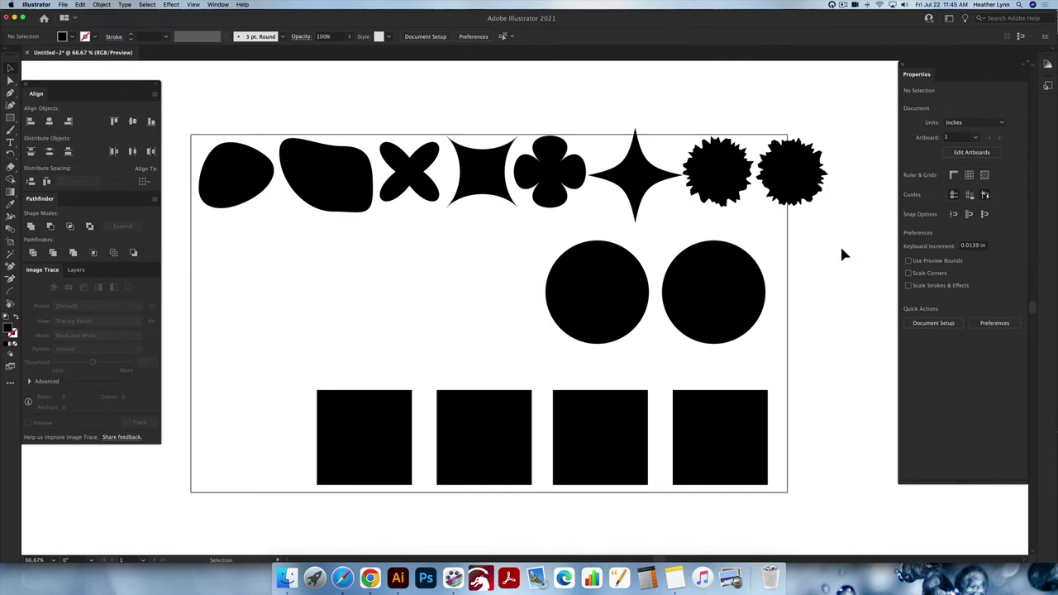
Hide the artboard outline and duplicate the two plain circles into the empty half of the middle row
key("super+shift+h")
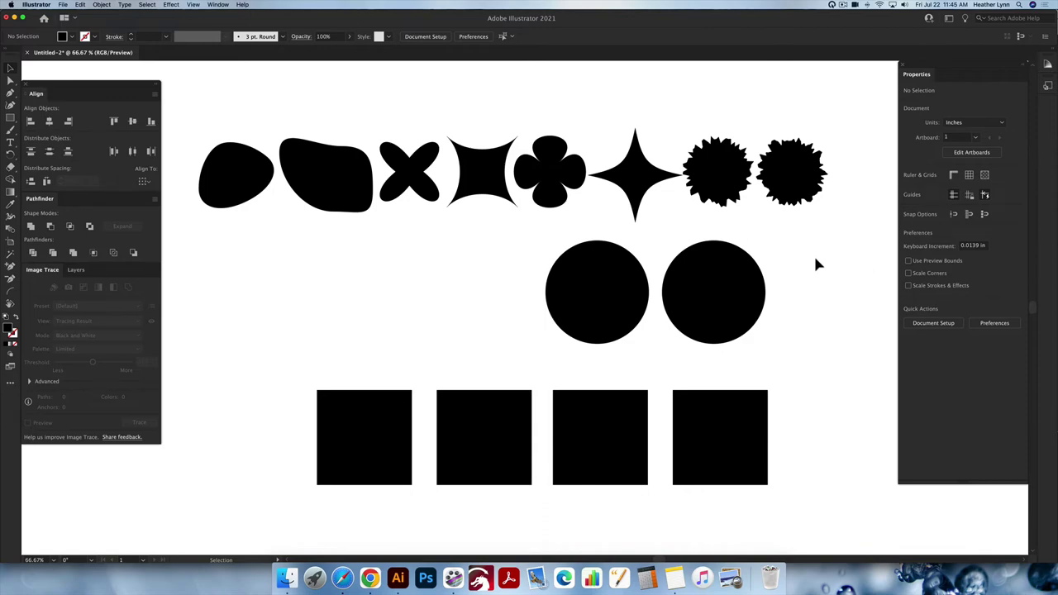
left_click(740, 329)
left_click_drag(610, 301, 368, 301)
left_click(270, 277)
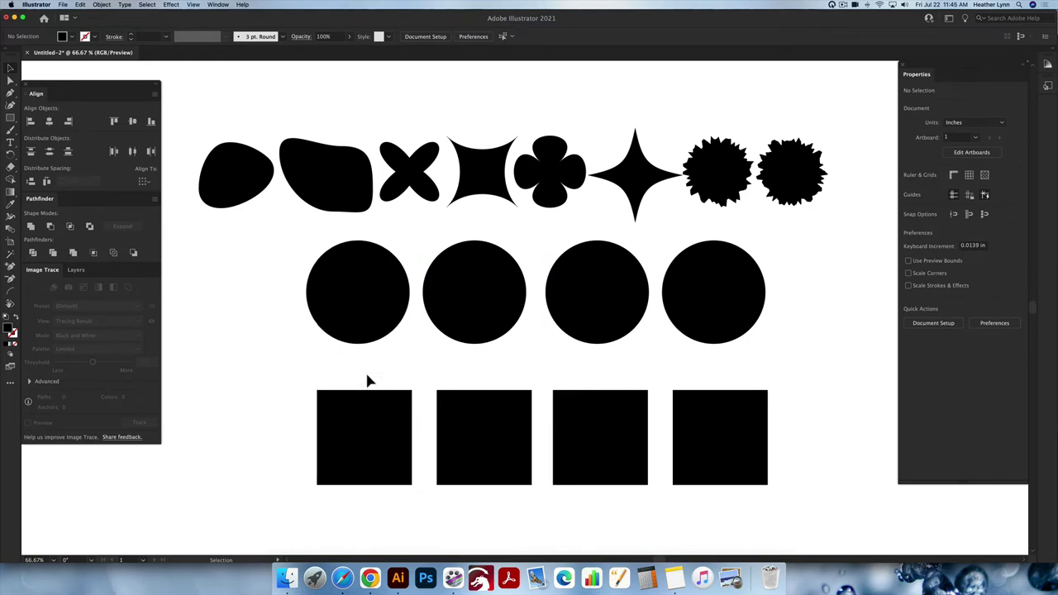
Apply a Roughen effect to the first square with an absolute size of 0.07 in, detail of 10 per inch and smooth points
left_click(378, 443)
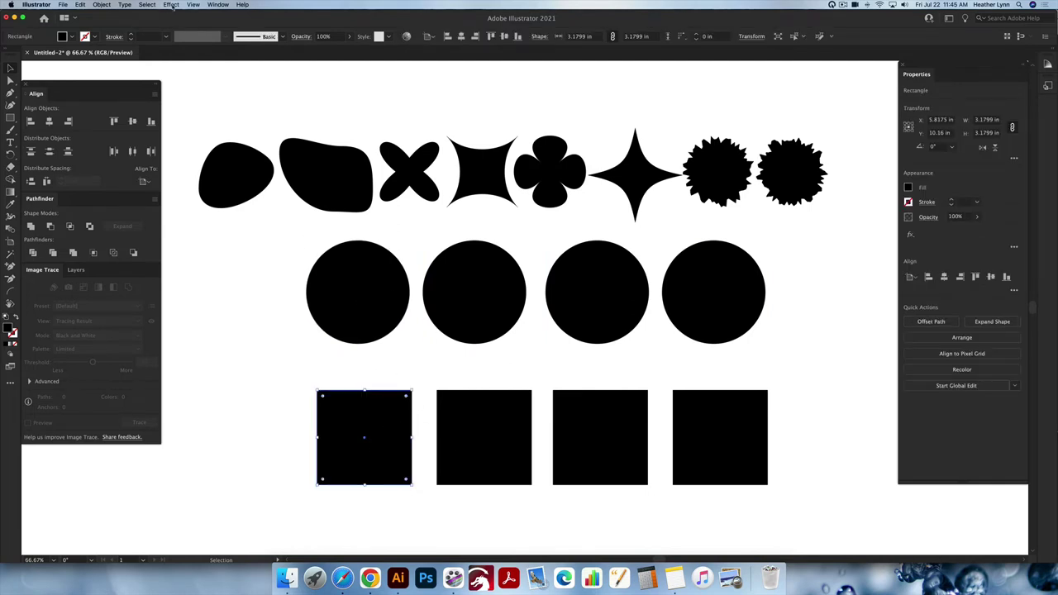
left_click(171, 5)
mouse_move(219, 83)
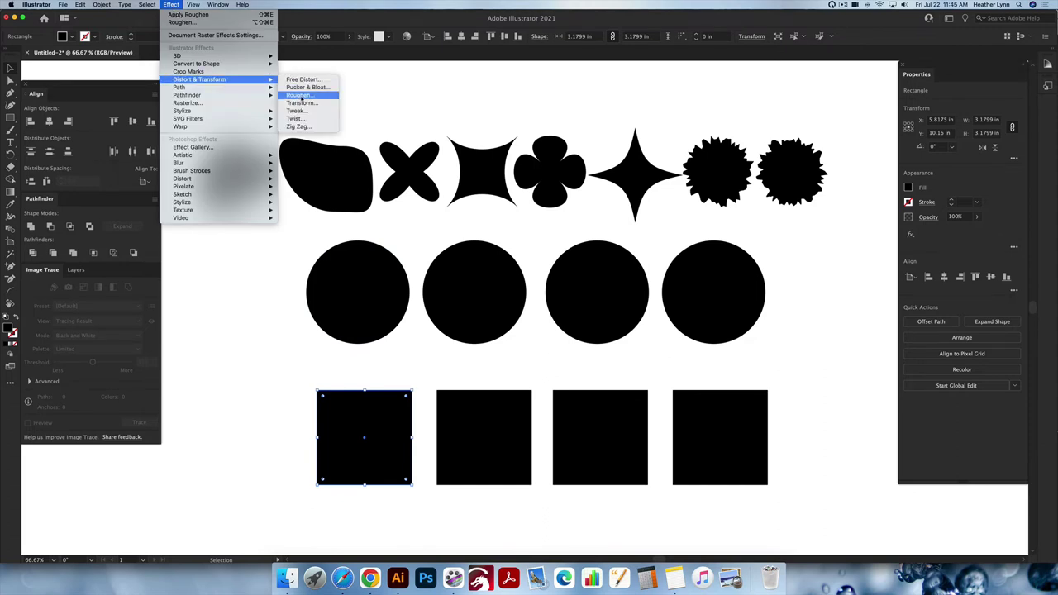
left_click(301, 96)
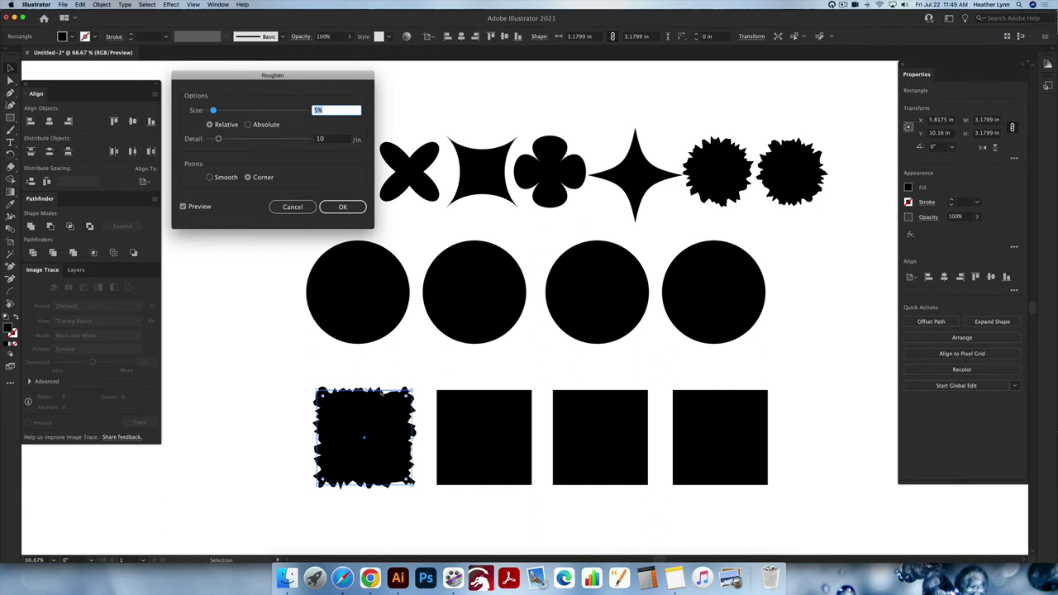
left_click(210, 178)
left_click(249, 125)
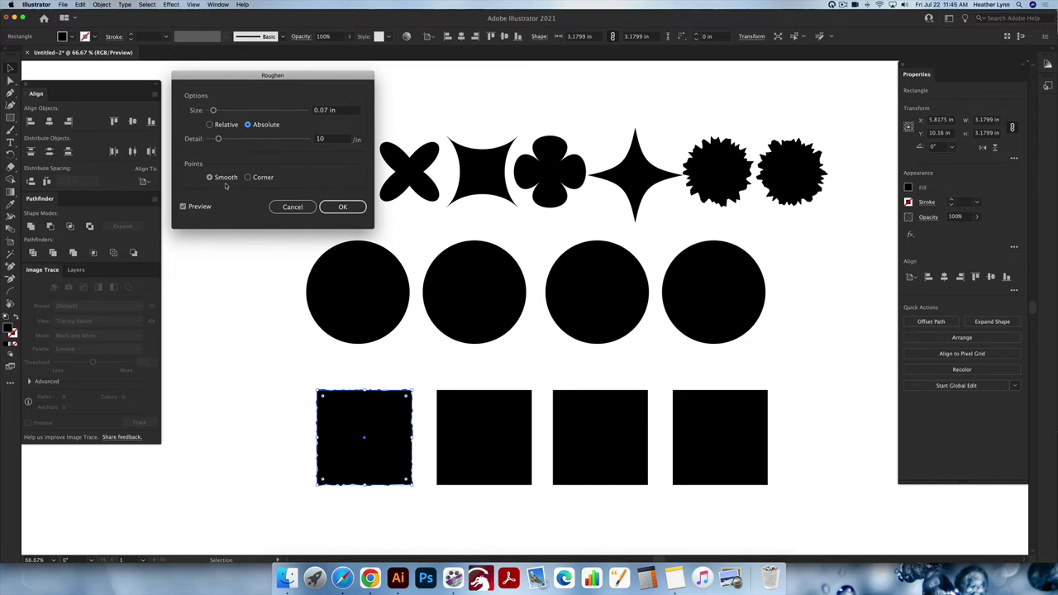
left_click(344, 209)
left_click(408, 368)
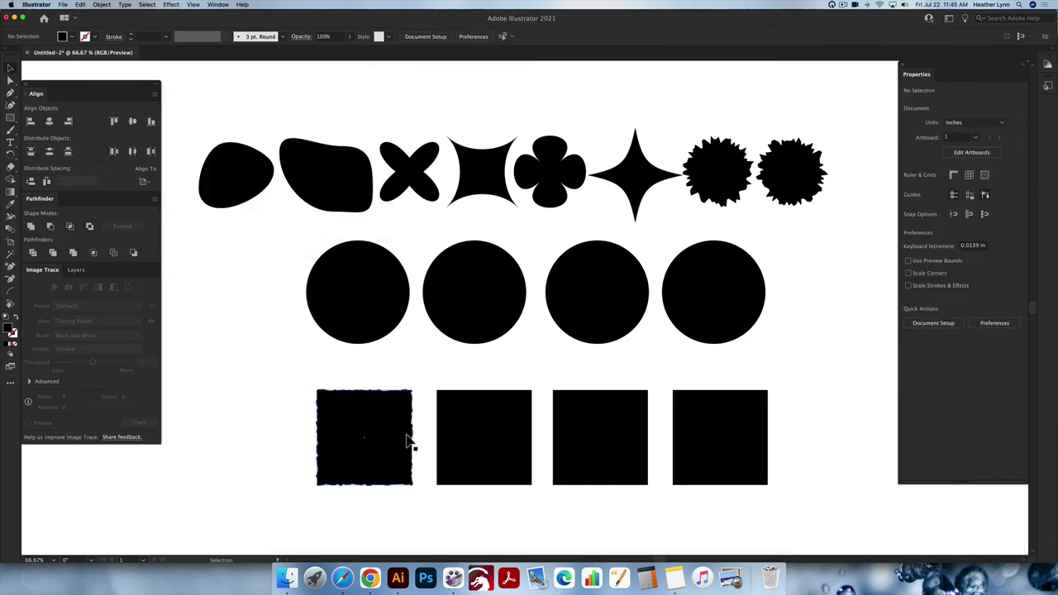
Apply a Roughen effect to the second square with an absolute size of 0.07 in, detail of 10 per inch and corner points
scroll(408, 437, "up", 2)
scroll(408, 441, "up", 1)
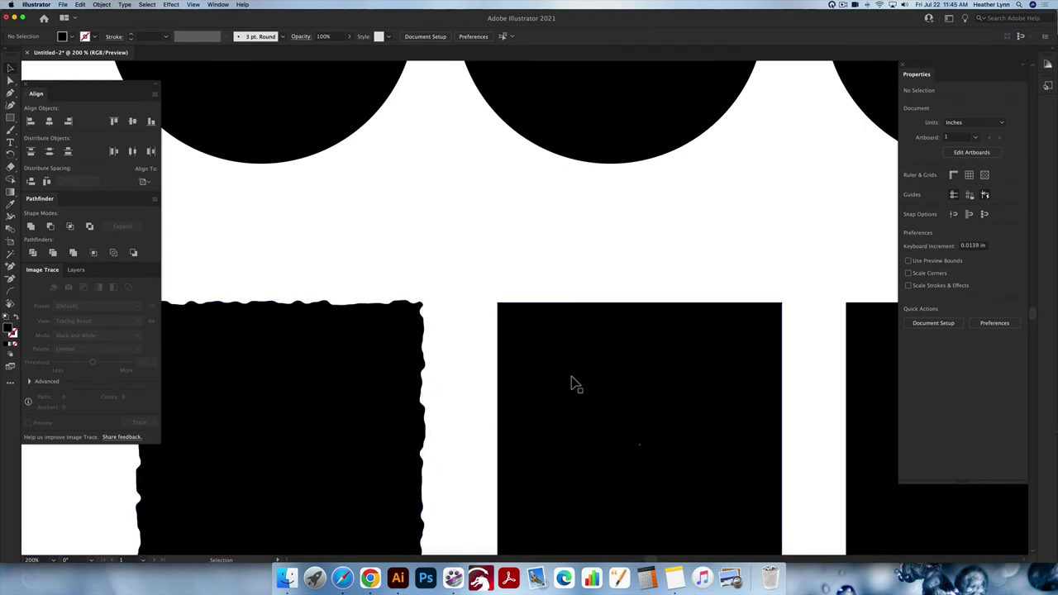
scroll(581, 382, "down", 5)
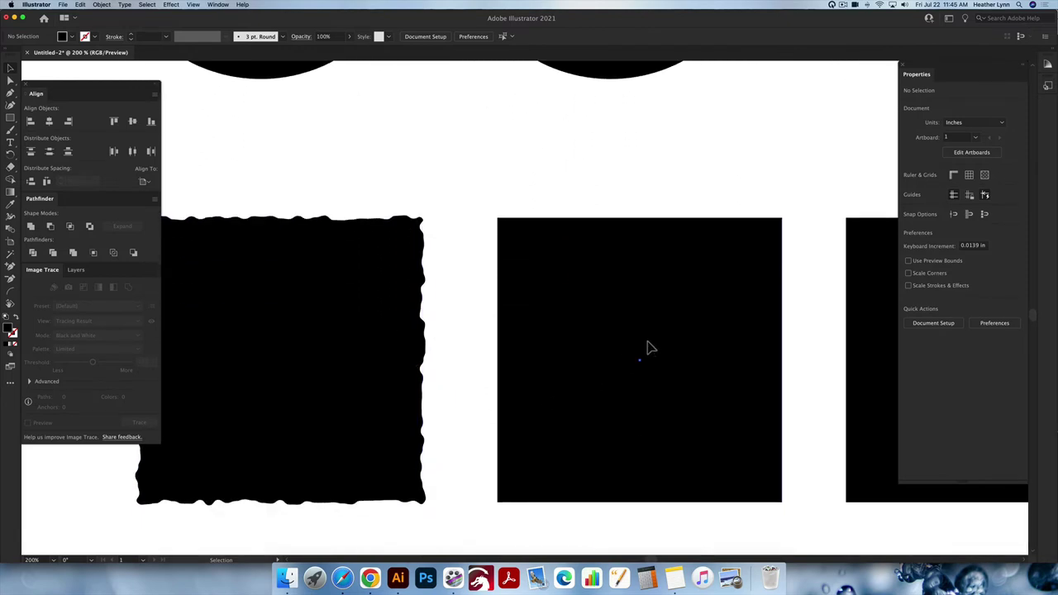
left_click(649, 347)
left_click(171, 5)
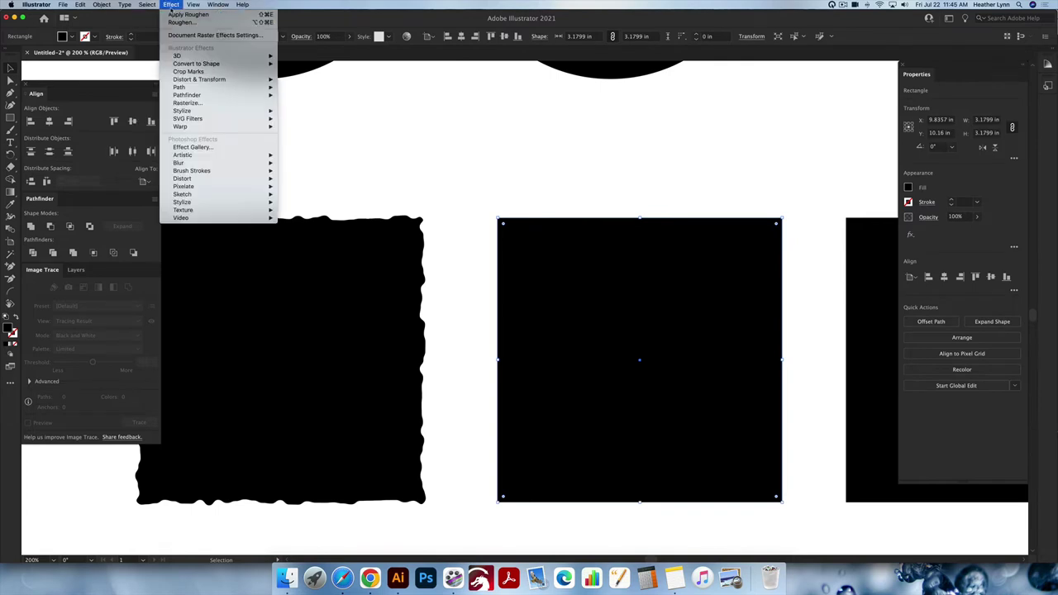
mouse_move(206, 81)
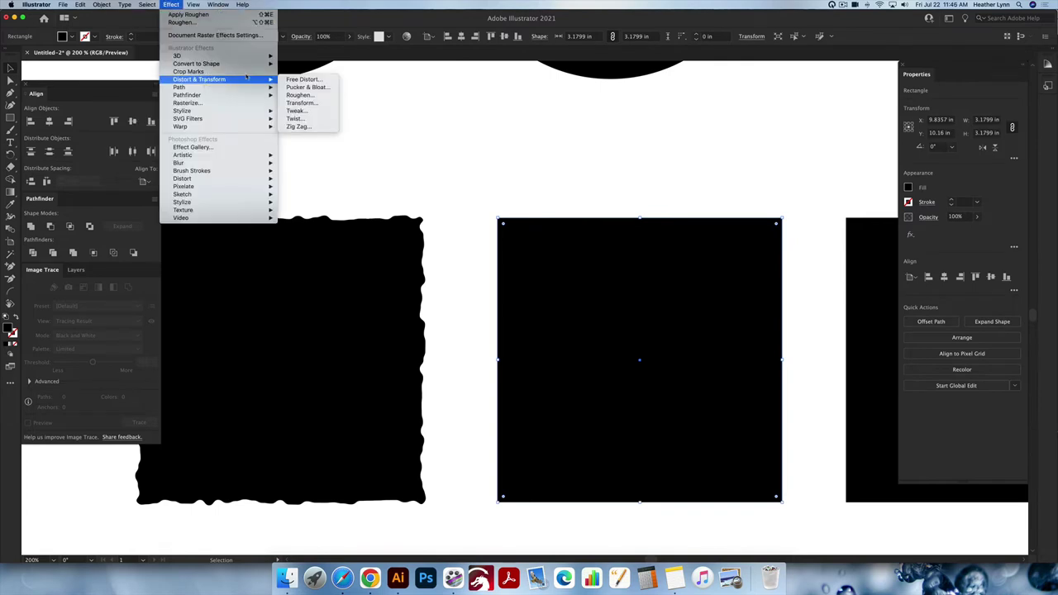
left_click(310, 97)
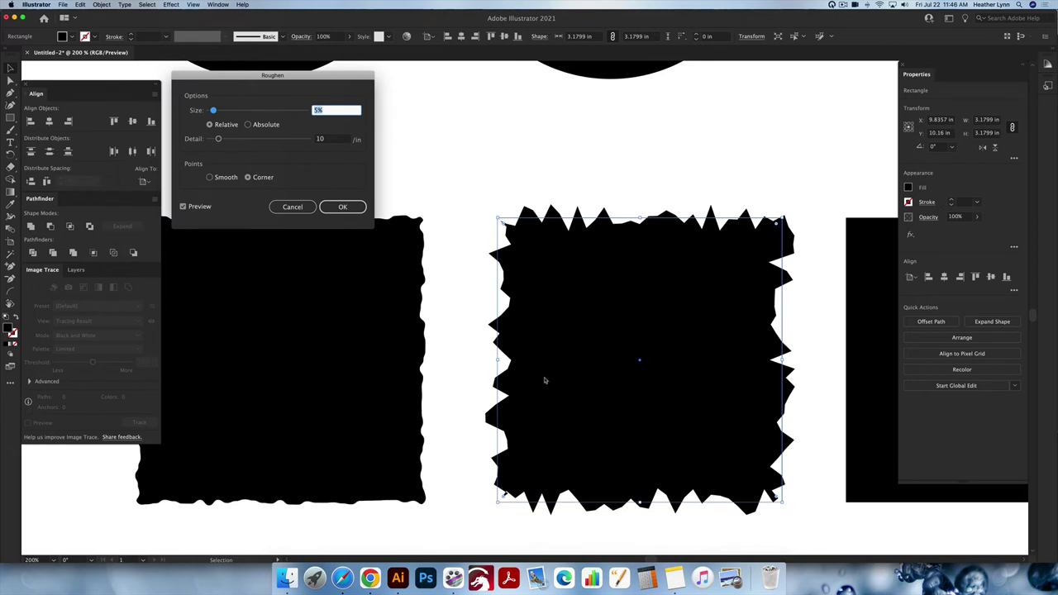
left_click(248, 125)
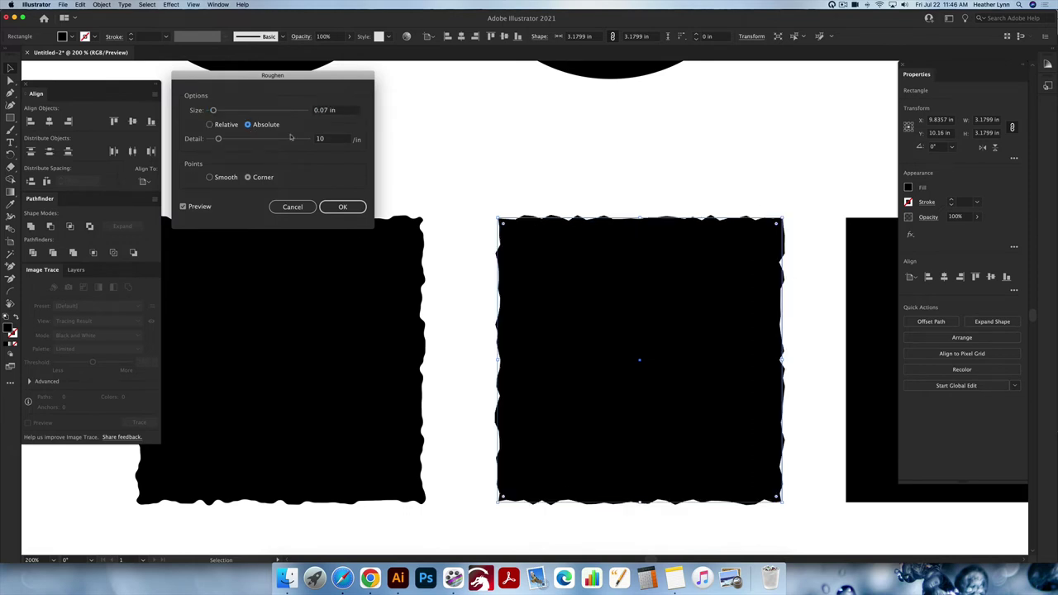
left_click(342, 207)
left_click(491, 272)
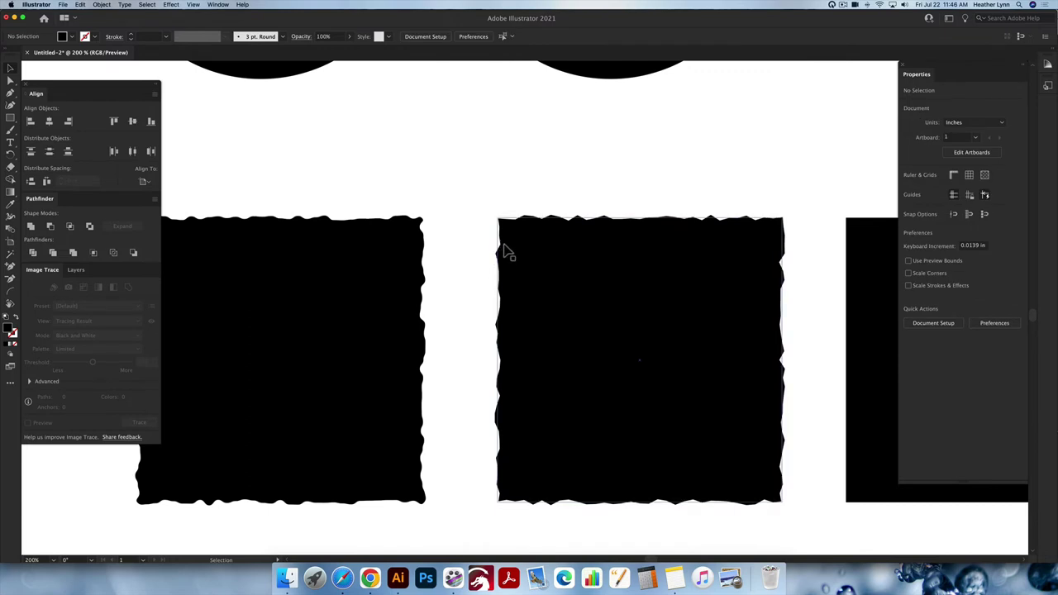
Compare the edges of the two roughened squares, and scale both down to about 2.42 in each
scroll(506, 252, "up", 3)
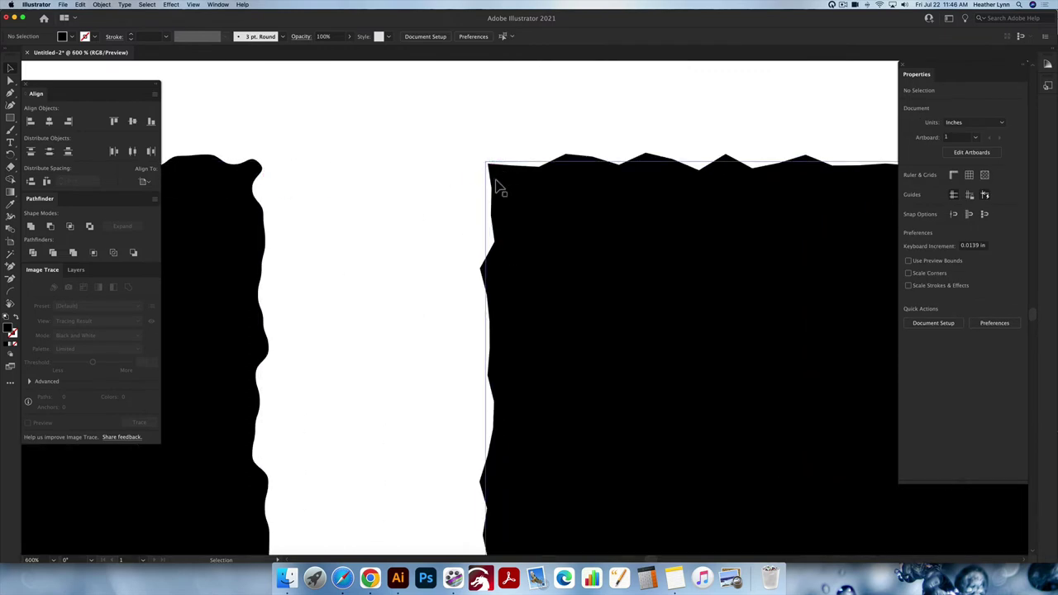
scroll(540, 290, "down", 6)
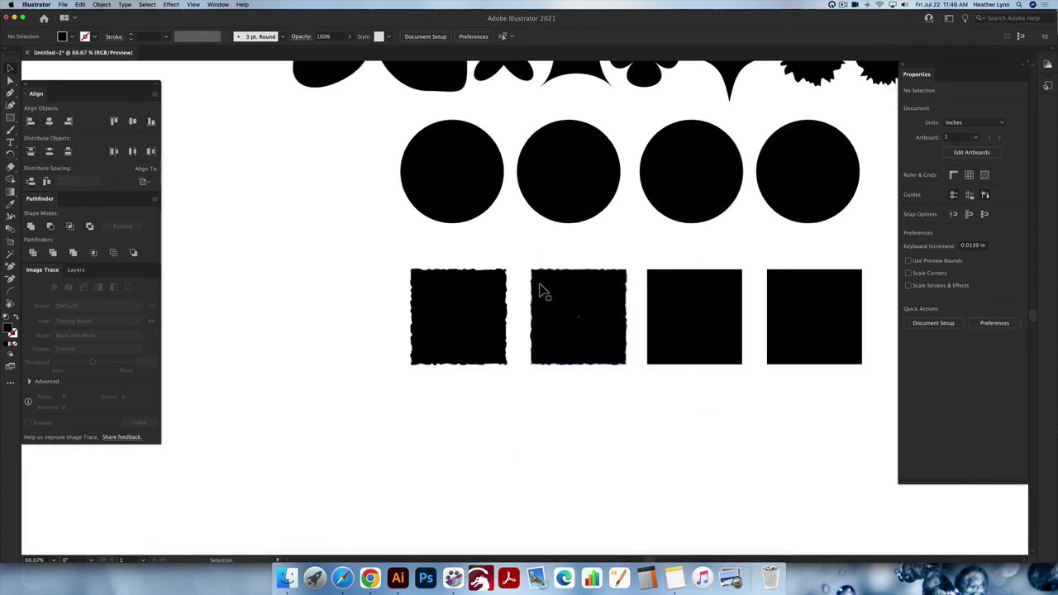
scroll(542, 291, "up", 2)
scroll(541, 291, "right", 2)
scroll(542, 309, "up", 2)
scroll(542, 308, "right", 2)
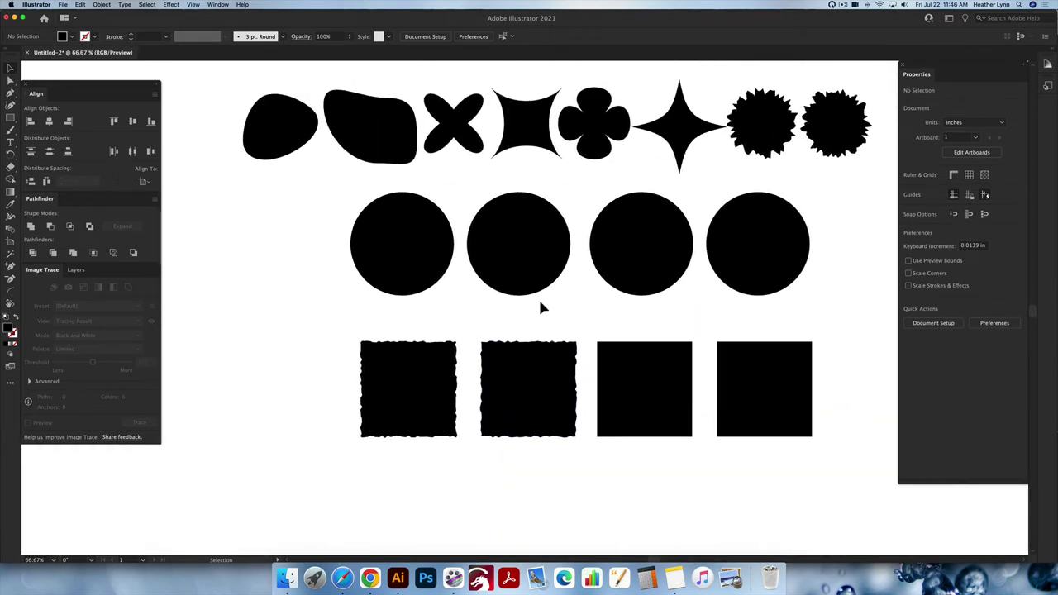
left_click_drag(392, 365, 453, 413)
left_click_drag(431, 377, 431, 397)
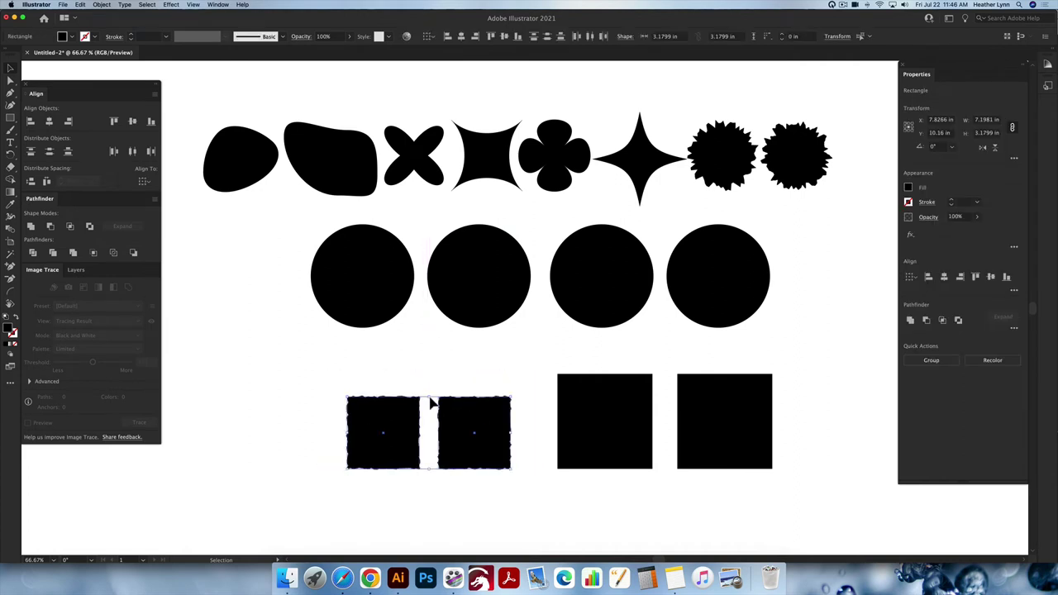
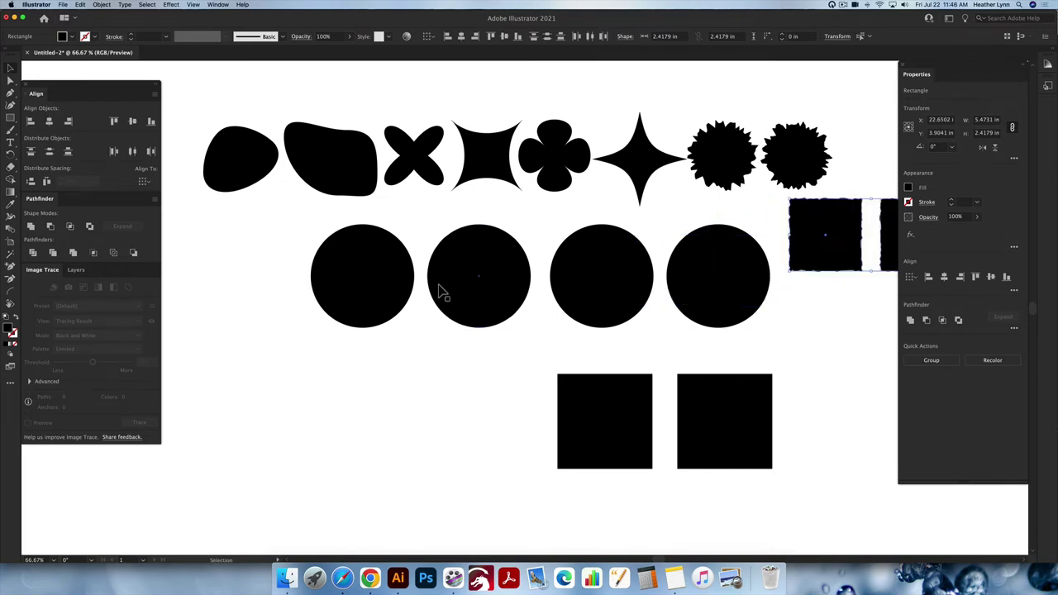
Move the first two plain circles down beside the plain squares and place the roughened squares beneath the first two top-row samples
left_click_drag(487, 361, 390, 424)
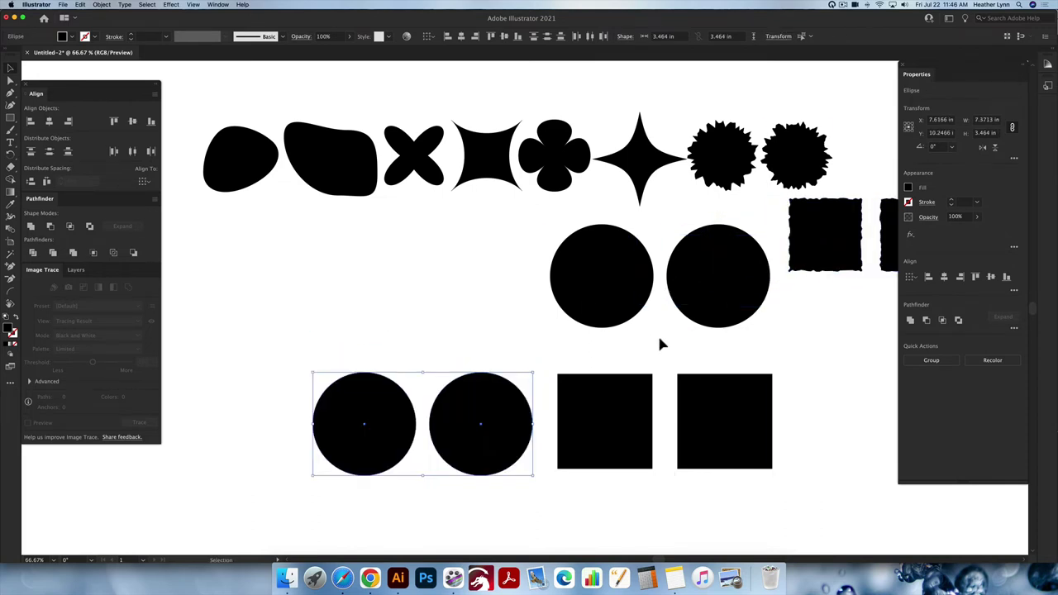
left_click_drag(889, 269, 306, 272)
left_click(481, 252)
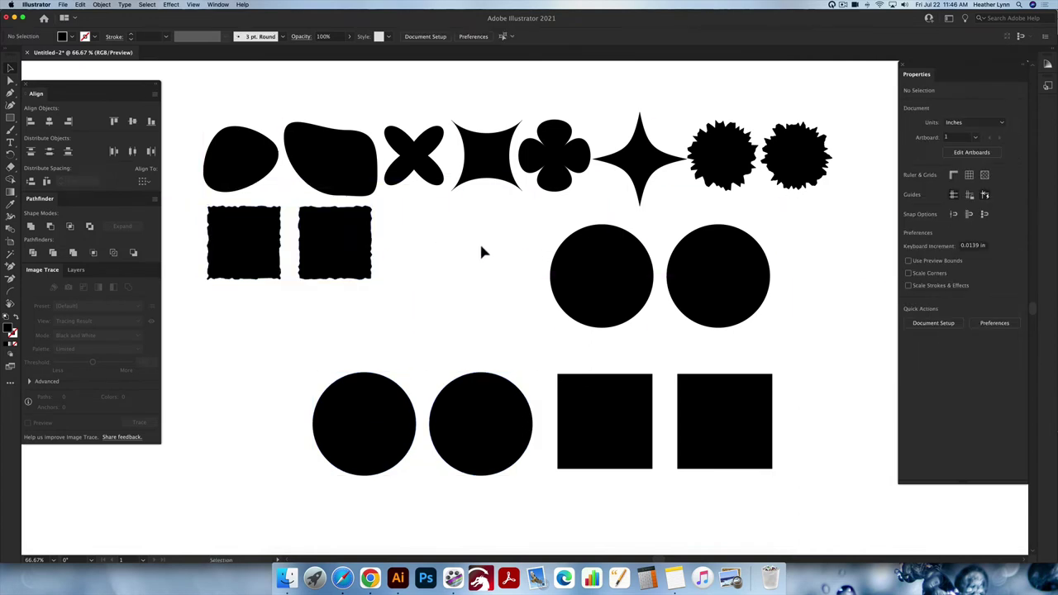
Preview a Transform effect on the first middle-row circle with 102% scaling and a -0.125 in horizontal move, and discard it
scroll(596, 306, "down", 1)
left_click(609, 278)
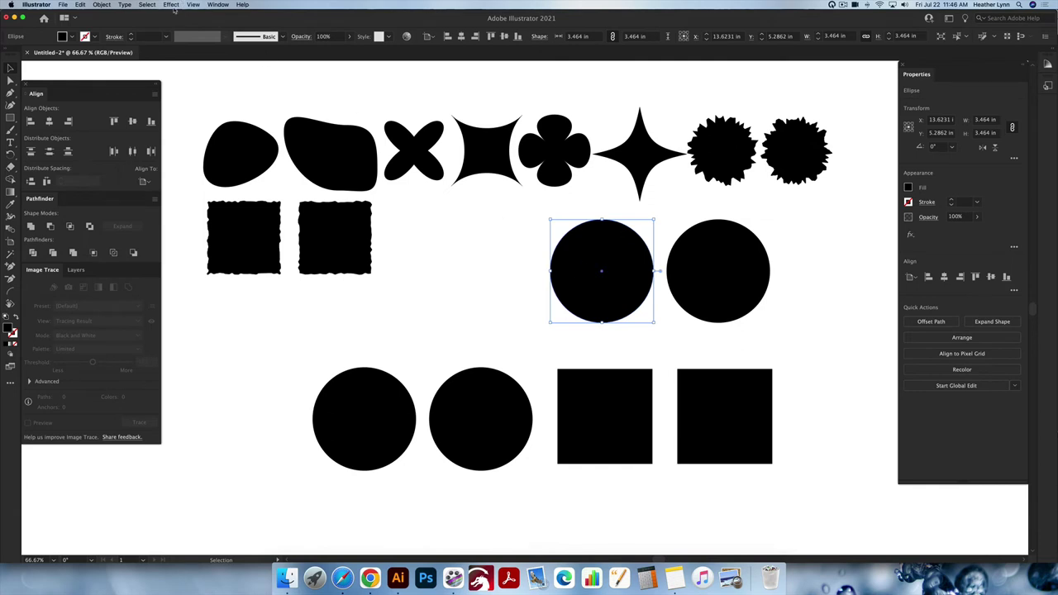
left_click(171, 5)
mouse_move(217, 83)
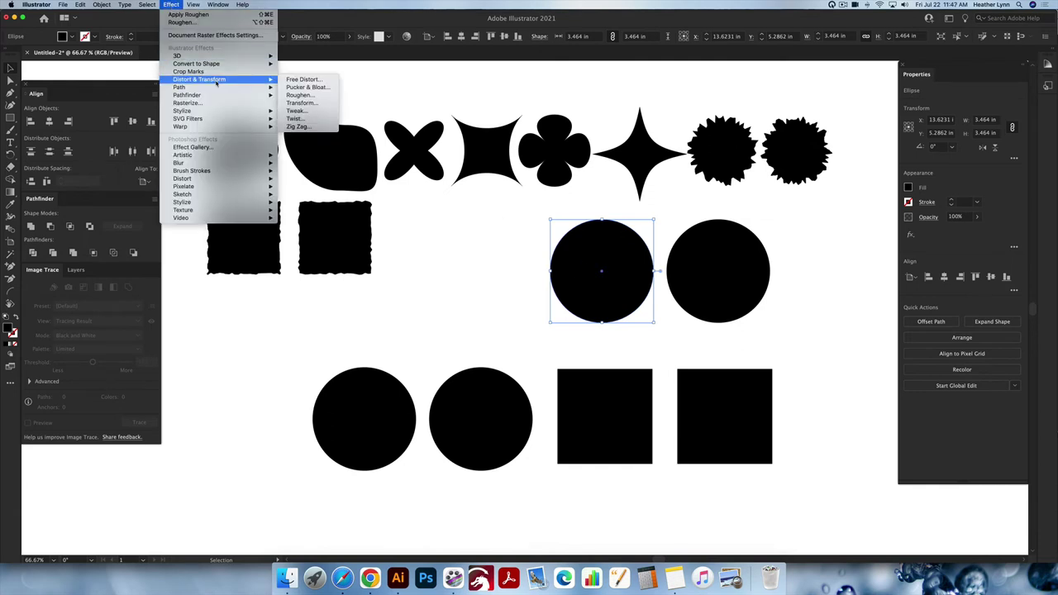
left_click(301, 103)
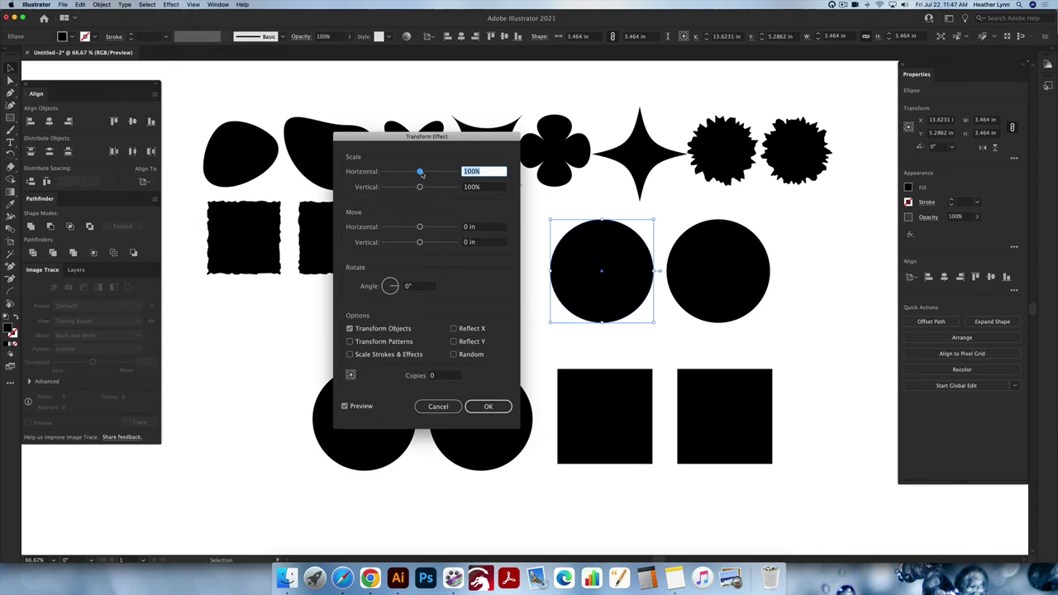
left_click_drag(420, 173, 431, 174)
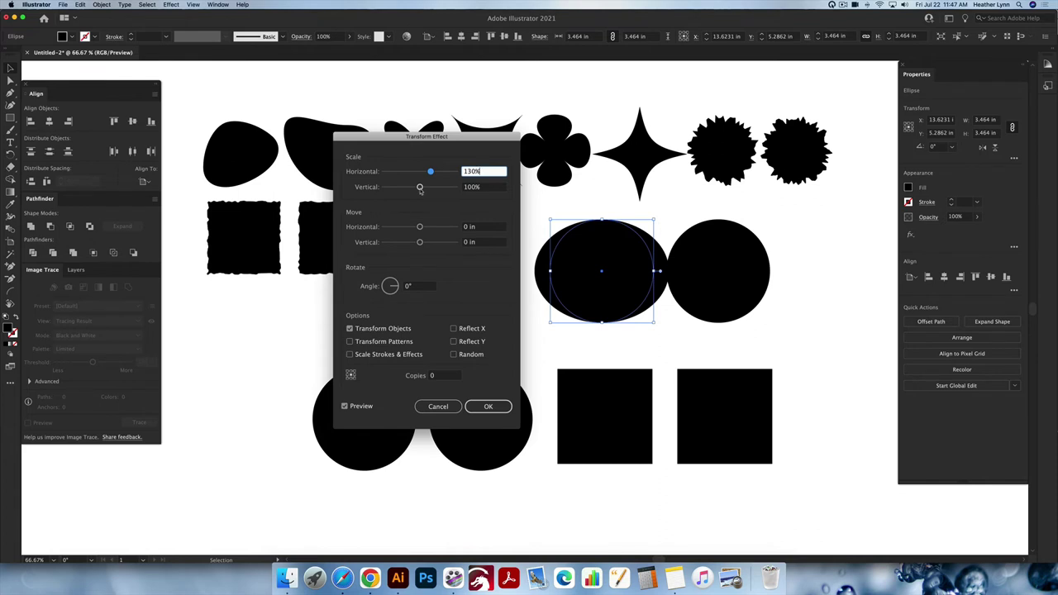
mouse_move(431, 171)
left_mouse_down()
mouse_move(420, 171)
mouse_move(421, 188)
mouse_move(435, 188)
mouse_move(420, 188)
left_mouse_up()
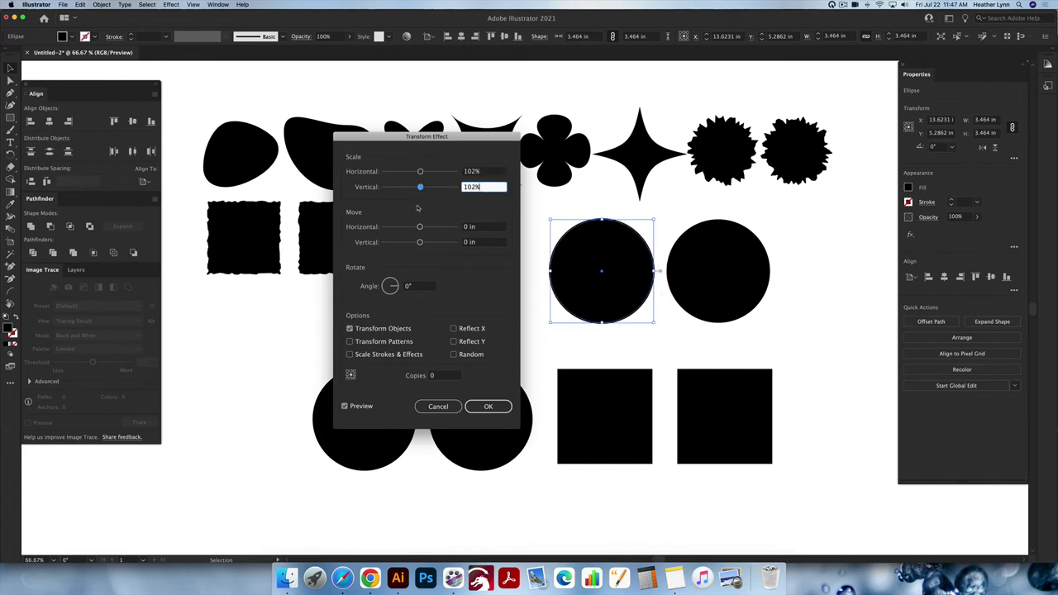
mouse_move(420, 226)
left_mouse_down()
mouse_move(410, 228)
mouse_move(436, 229)
mouse_move(417, 230)
left_mouse_up()
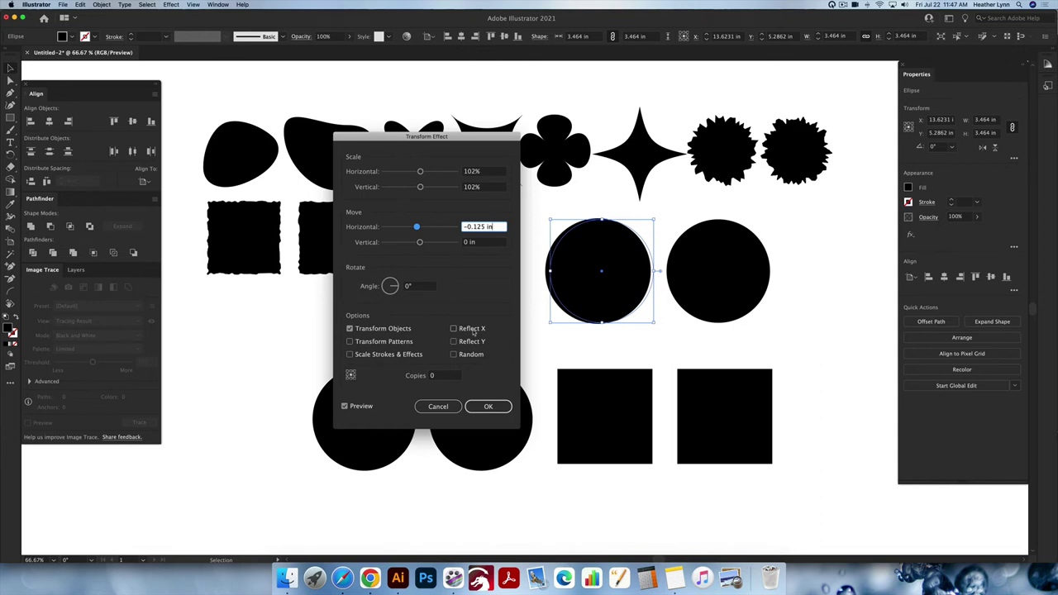
left_click(438, 406)
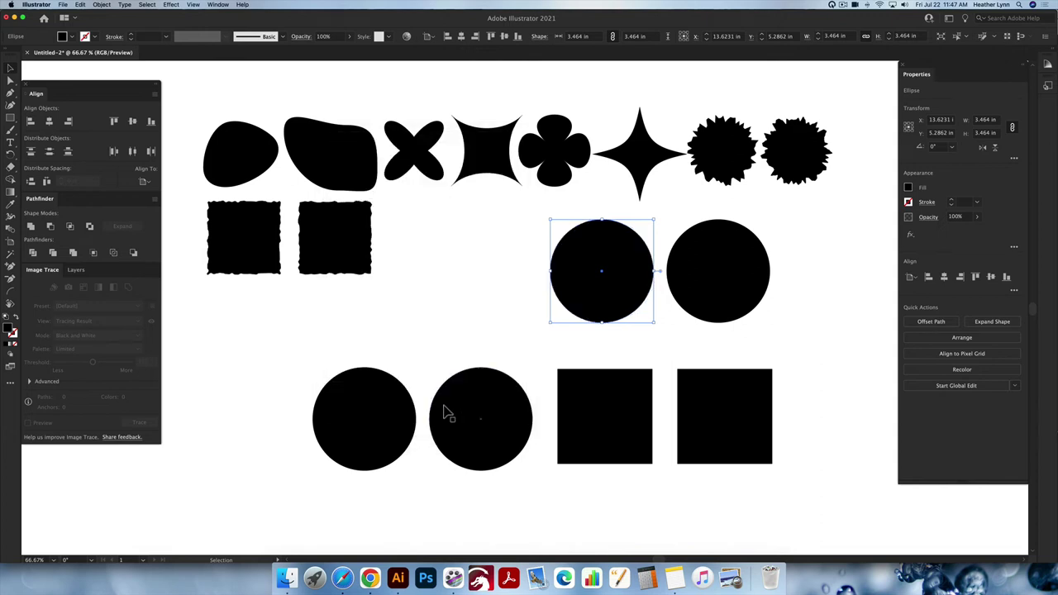
Preview a Tweak effect on the selected circle with relative amounts of 43% horizontal and 47% vertical
left_click(174, 4)
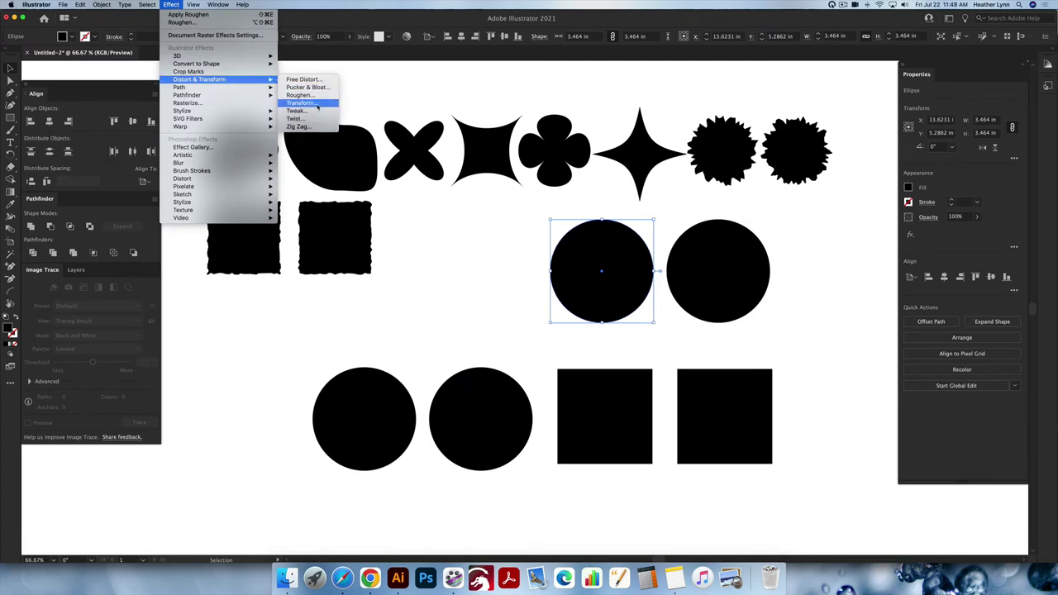
left_click(315, 113)
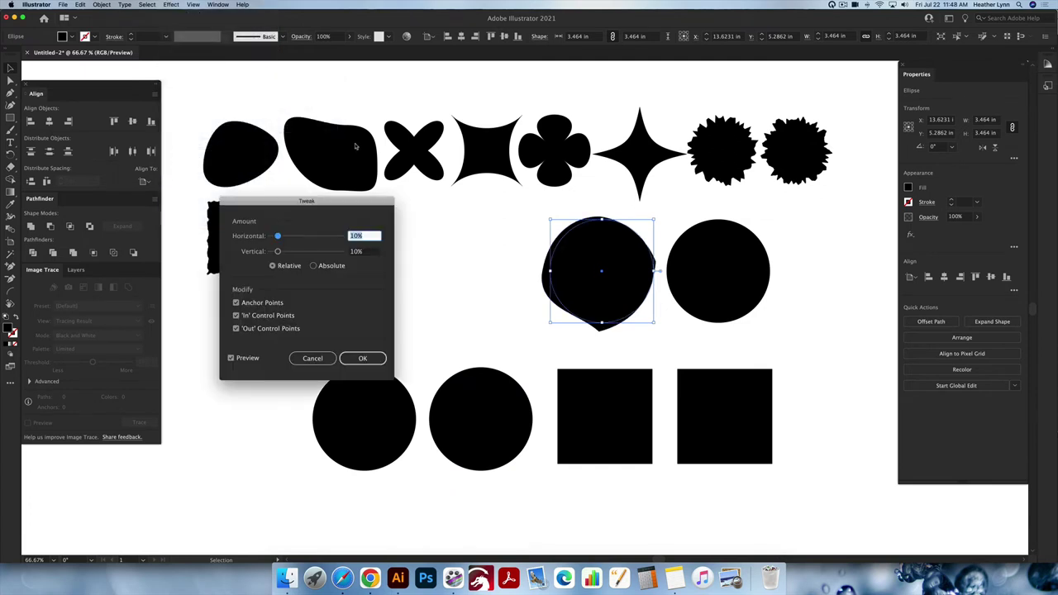
left_click_drag(356, 198, 362, 179)
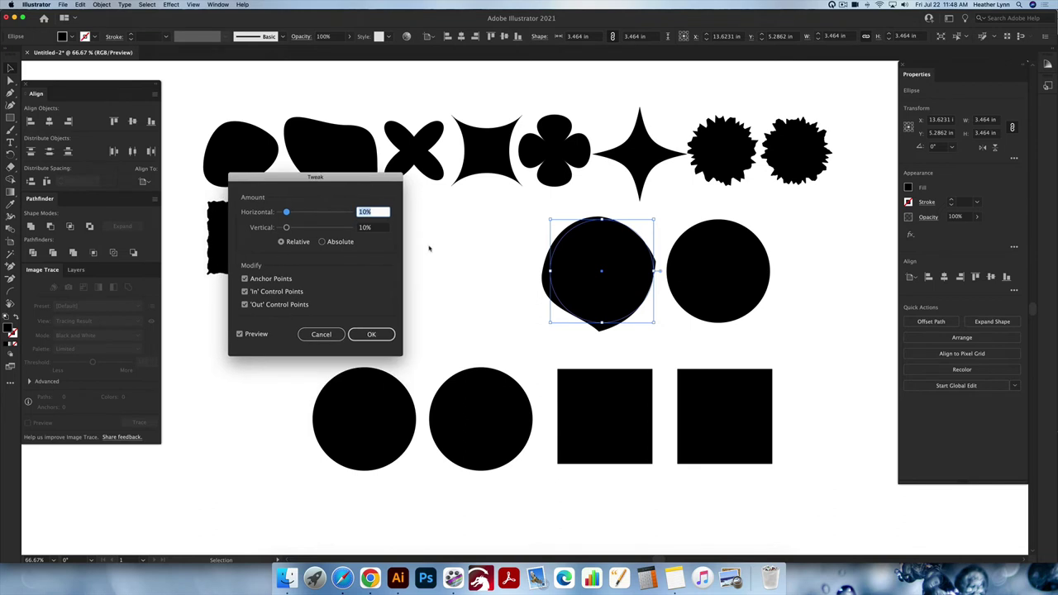
left_click_drag(287, 214, 313, 231)
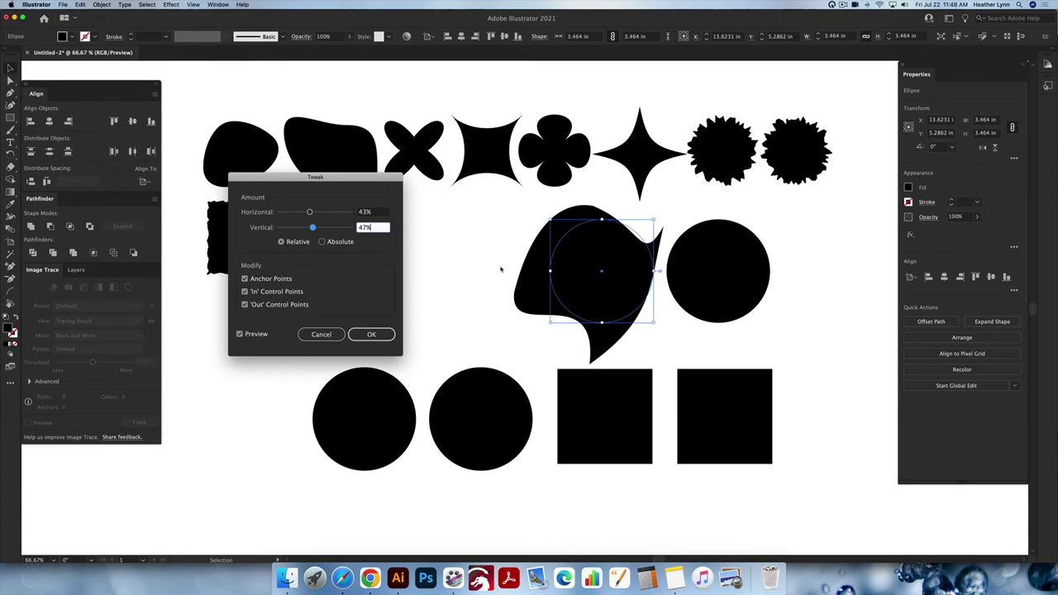
Compare the tweaked circle with anchor points and the in and out control points switched off and back on
left_click(263, 282)
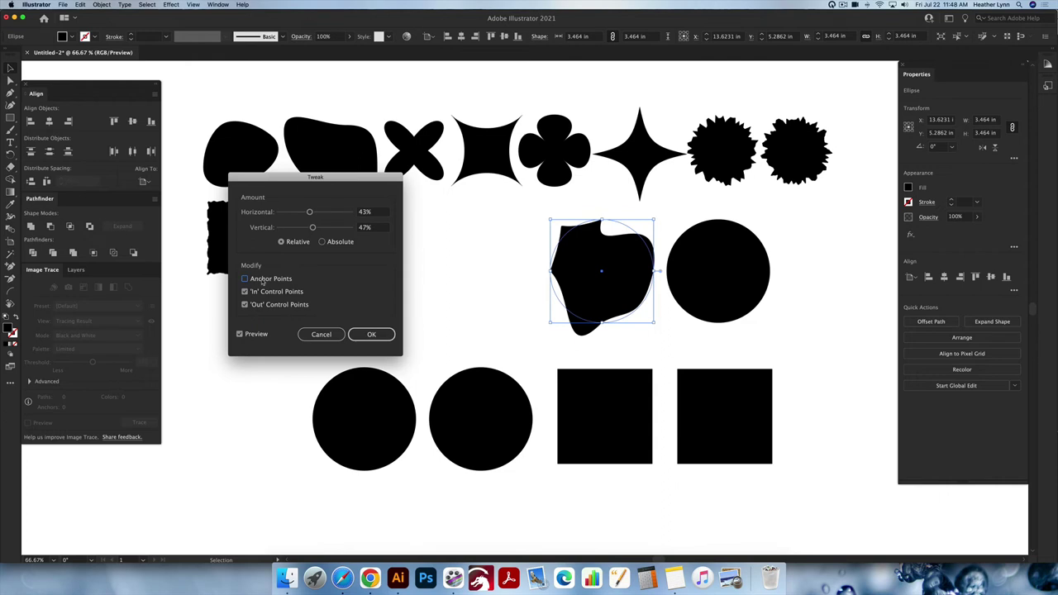
left_click(263, 282)
left_click(263, 292)
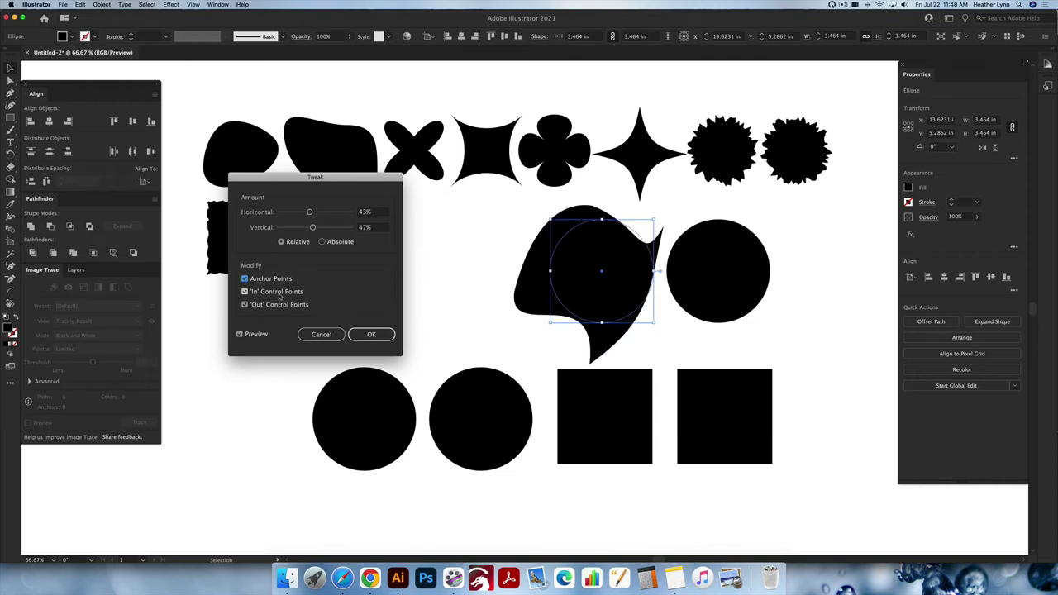
left_click(276, 304)
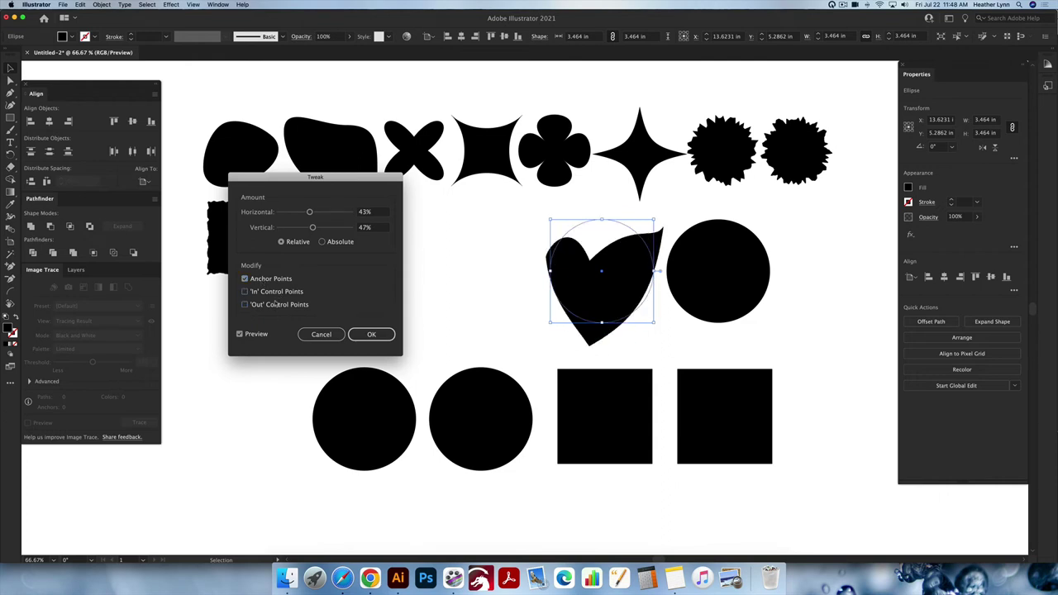
left_click(274, 305)
left_click(274, 304)
left_click(274, 304)
left_click(275, 292)
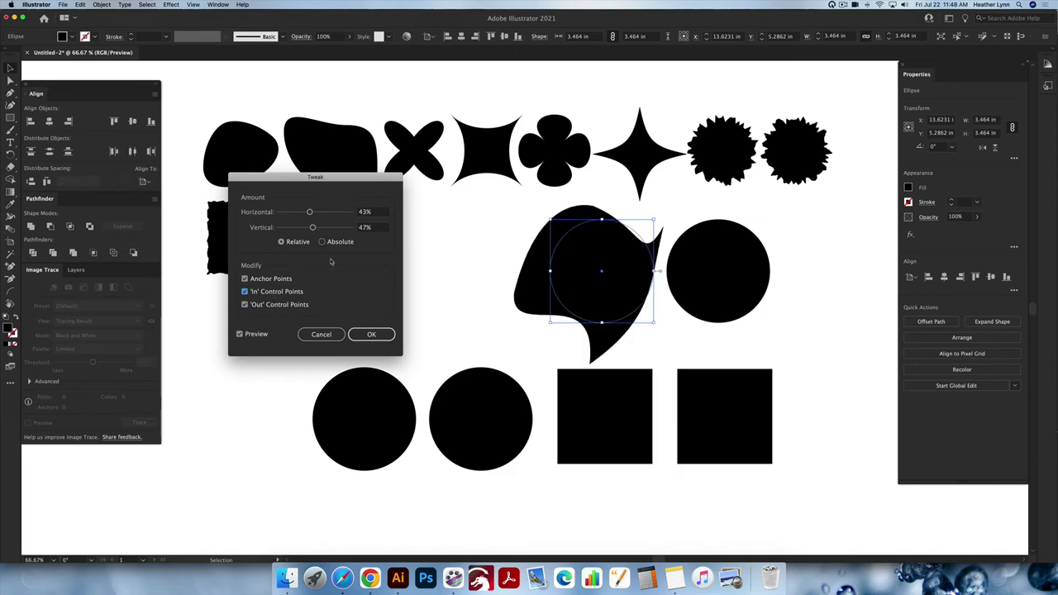
Compare absolute and relative amounts for the circle's tweak, returning to relative
left_click(324, 242)
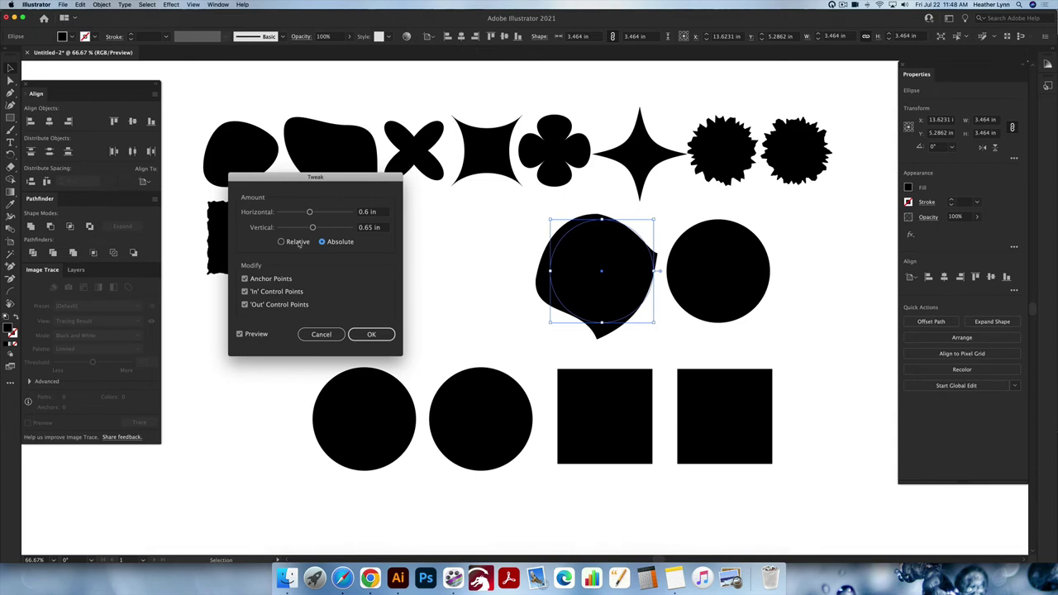
left_click(296, 242)
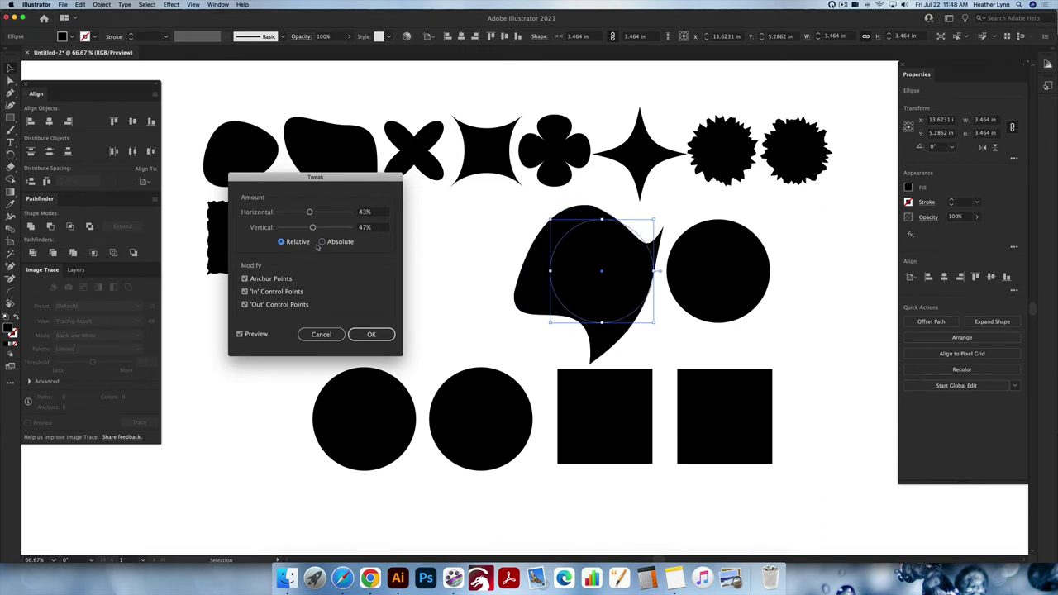
left_click(322, 242)
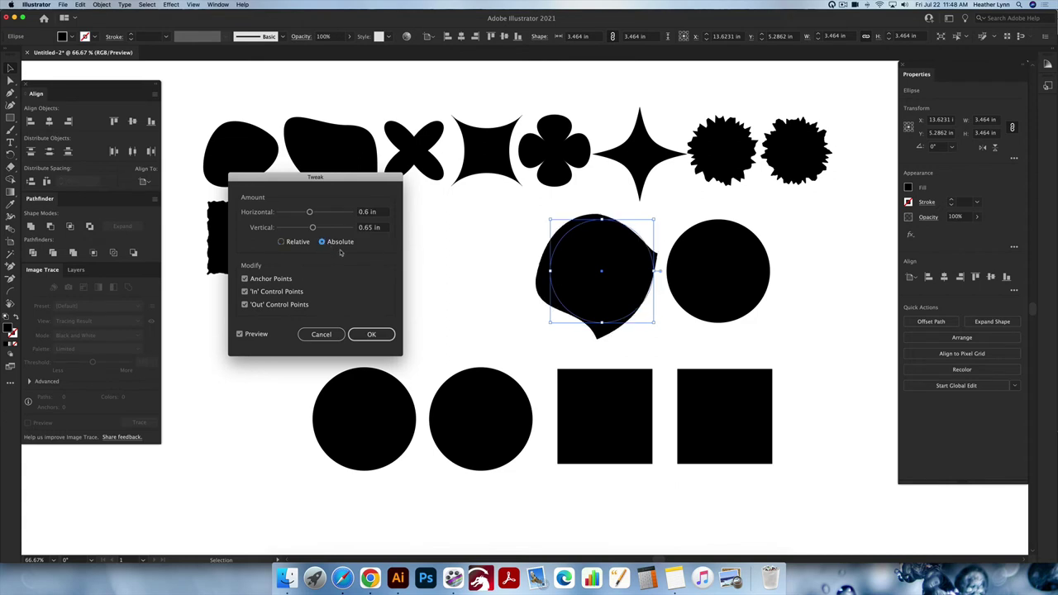
left_click(310, 248)
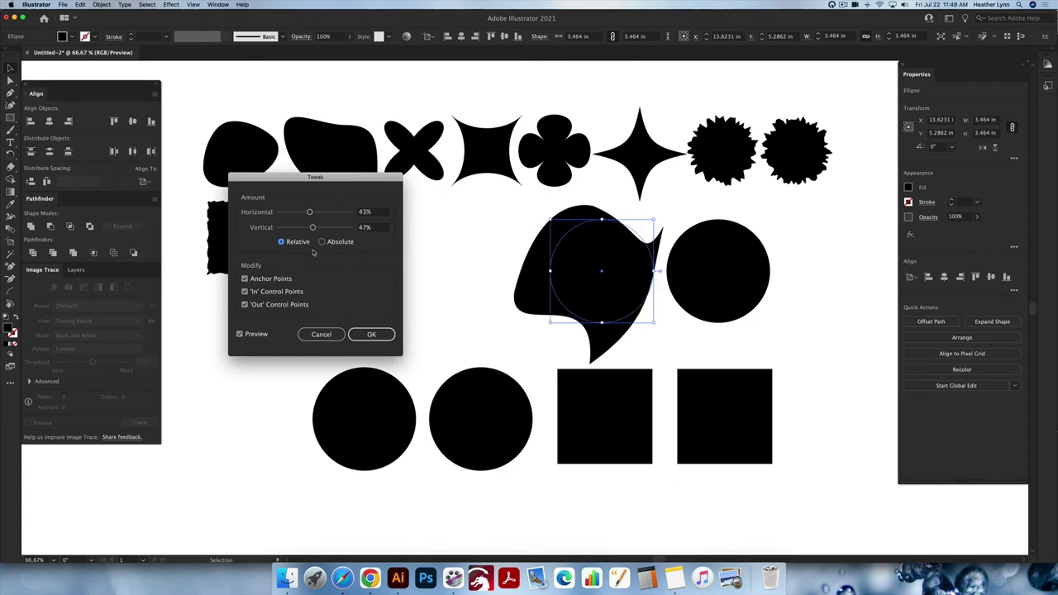
Apply the Tweak effect to the circle, scale the shape down and place it beside the two roughened squares
left_click(372, 334)
left_click(497, 327)
left_click(589, 297)
left_click_drag(603, 220, 461, 245)
left_click(512, 242)
left_click(583, 340)
Preview a Tweak effect on the first plain square with absolute amounts of 0.36 in horizontal and 0.6 in vertical, and discard it
left_click(614, 409)
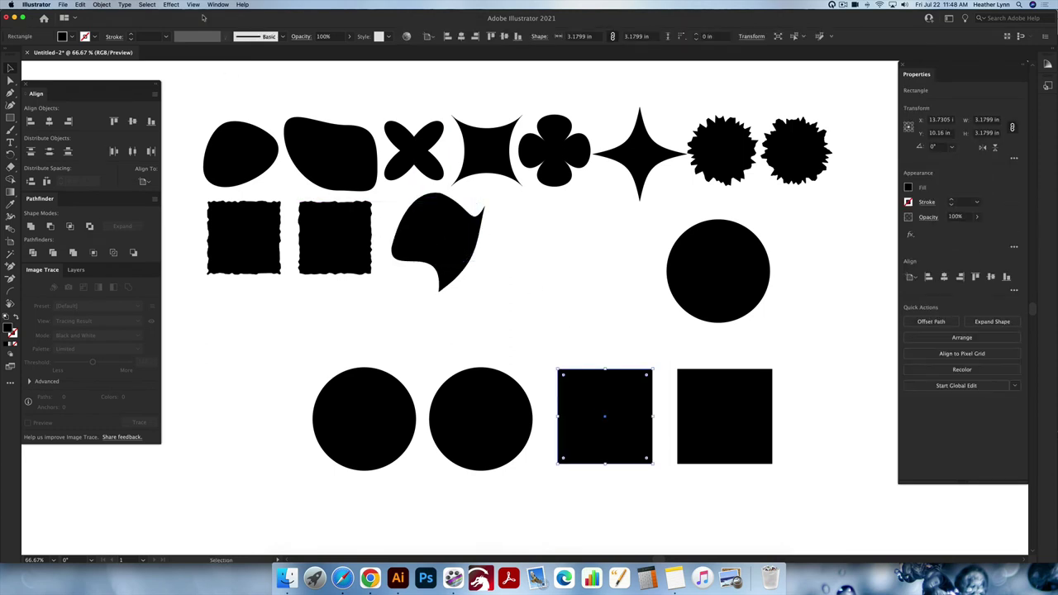
left_click(171, 4)
mouse_move(240, 80)
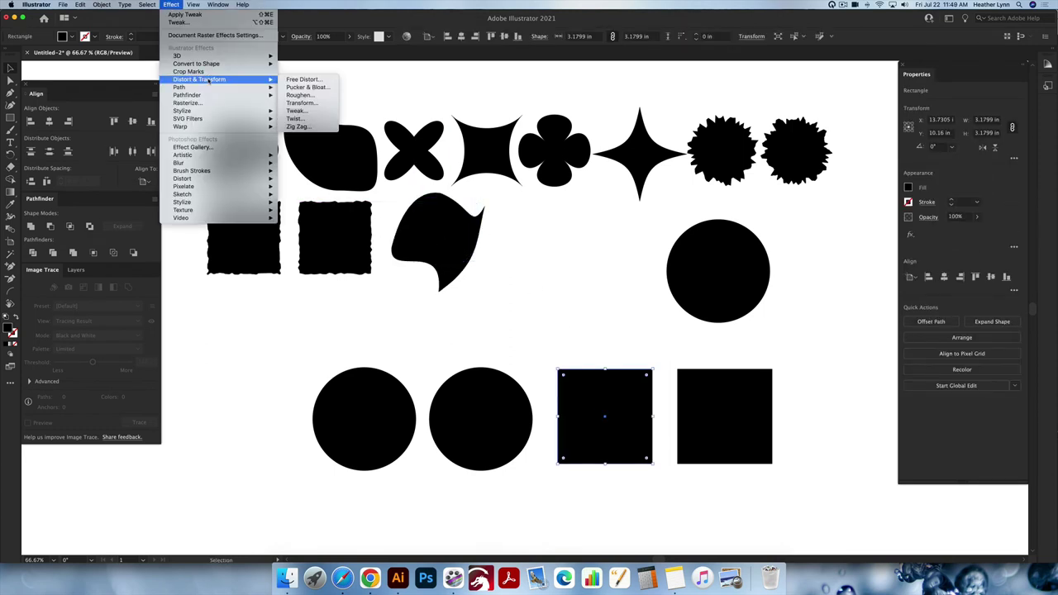
left_click(318, 110)
left_click_drag(284, 222, 323, 230)
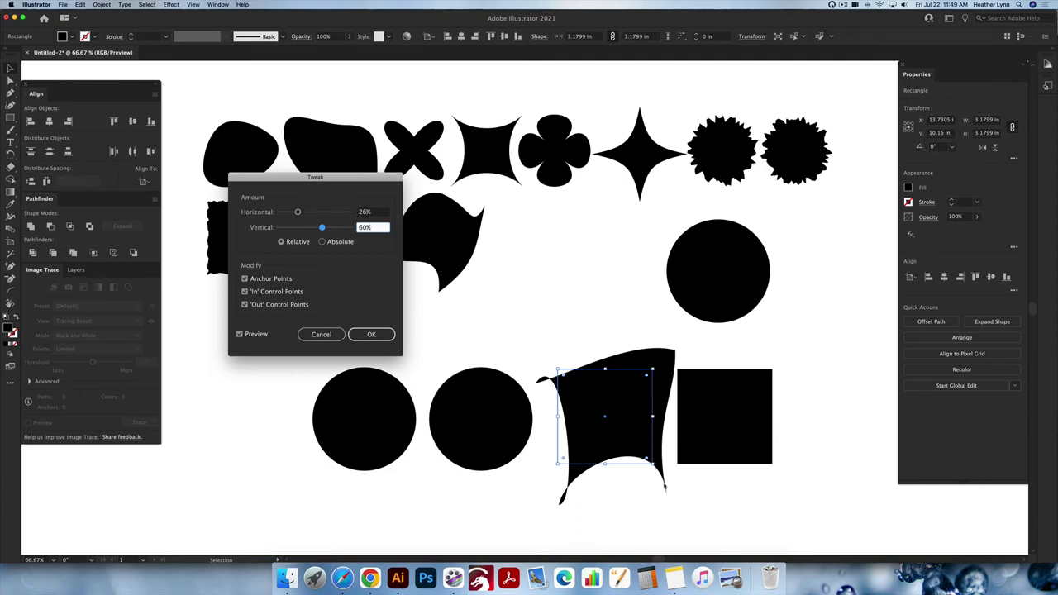
left_click_drag(322, 228, 310, 229)
left_click(323, 241)
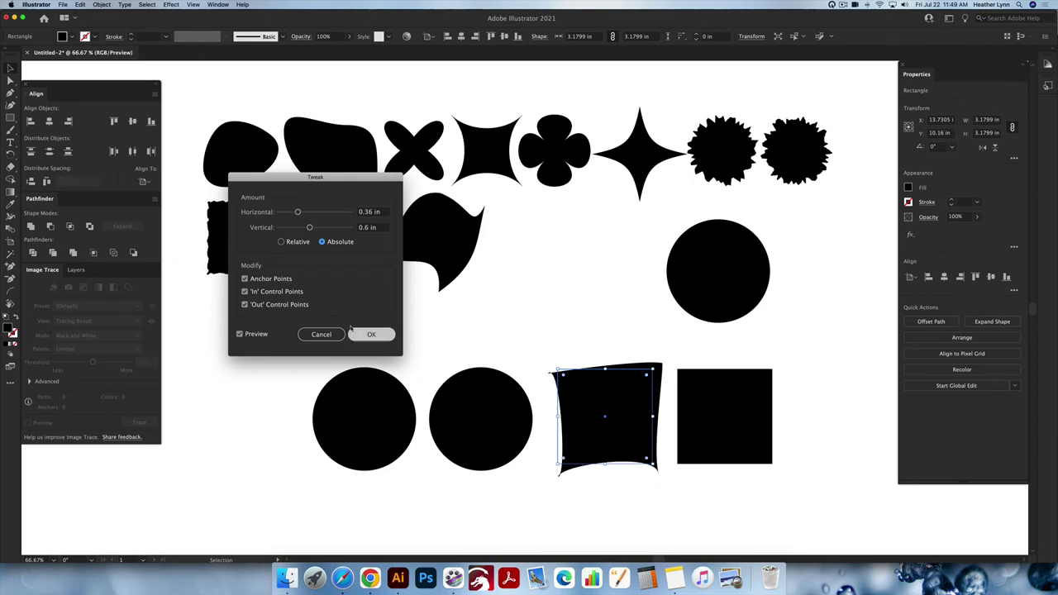
left_click(321, 334)
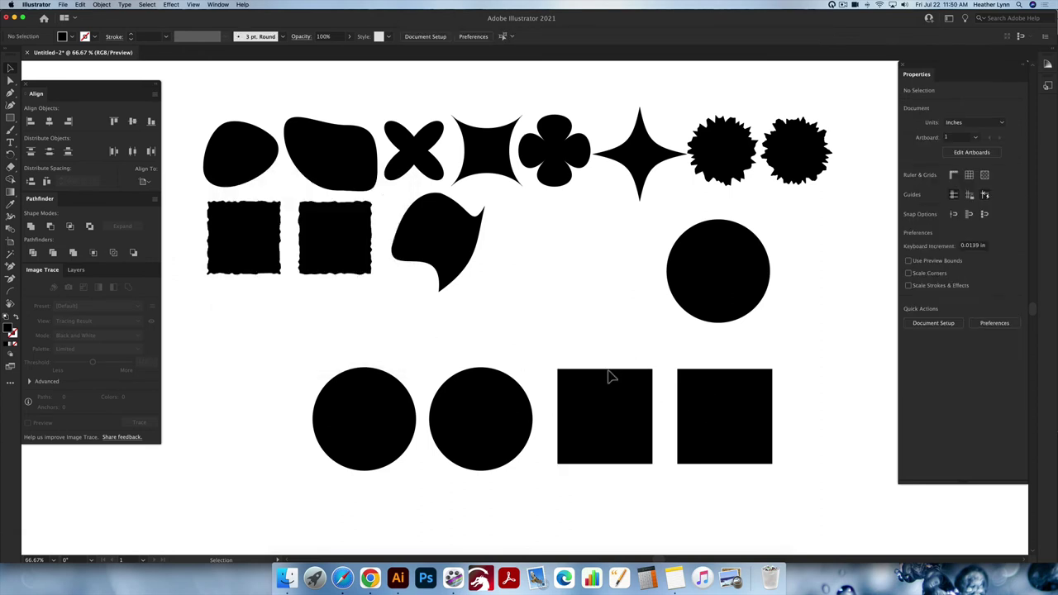
Apply a Twist effect with an angle of -90° to the first plain square
left_click(171, 4)
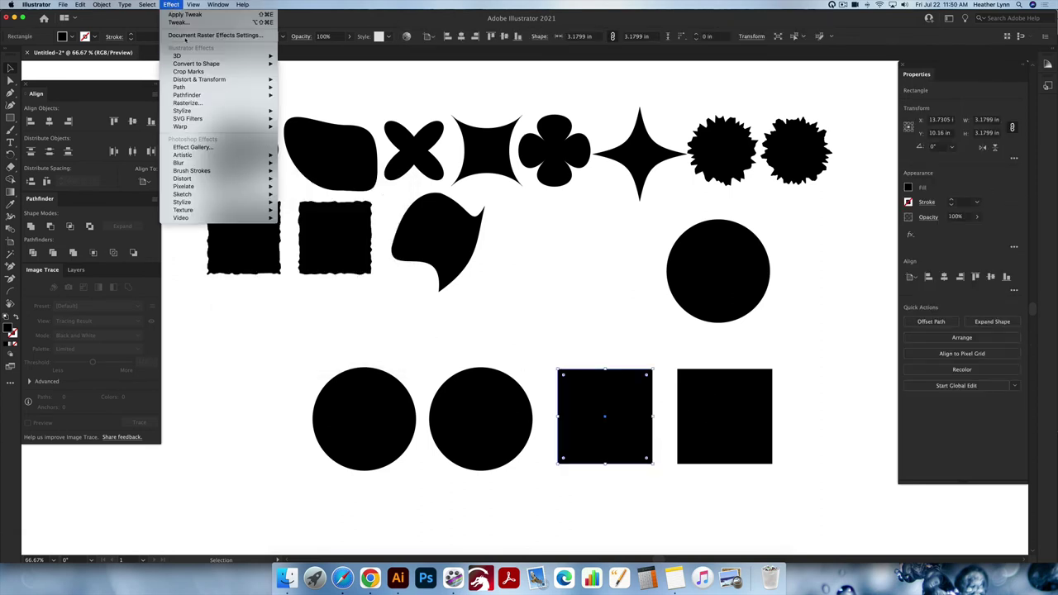
mouse_move(204, 79)
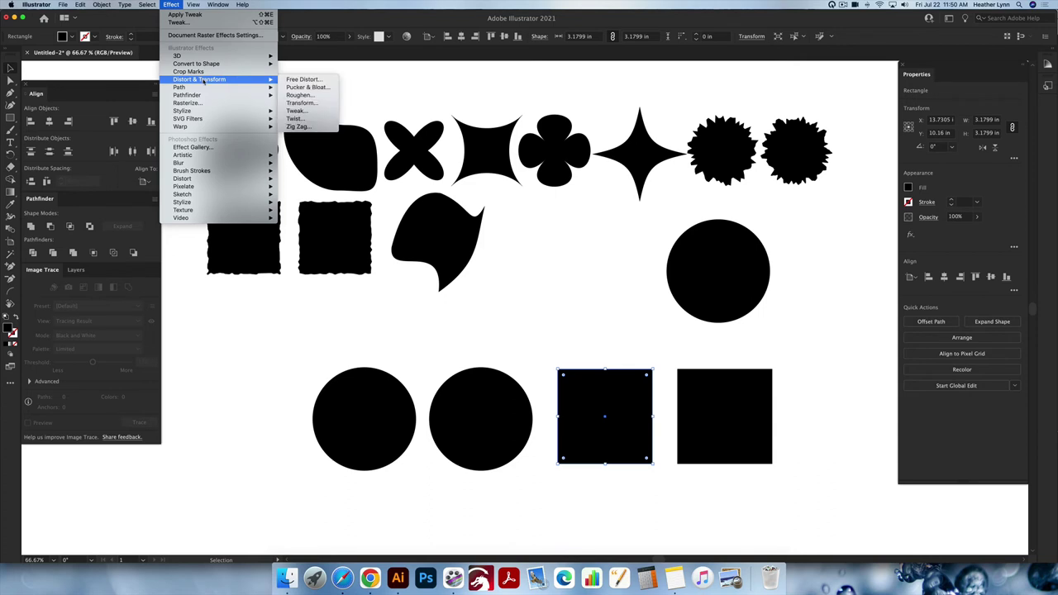
left_click(319, 119)
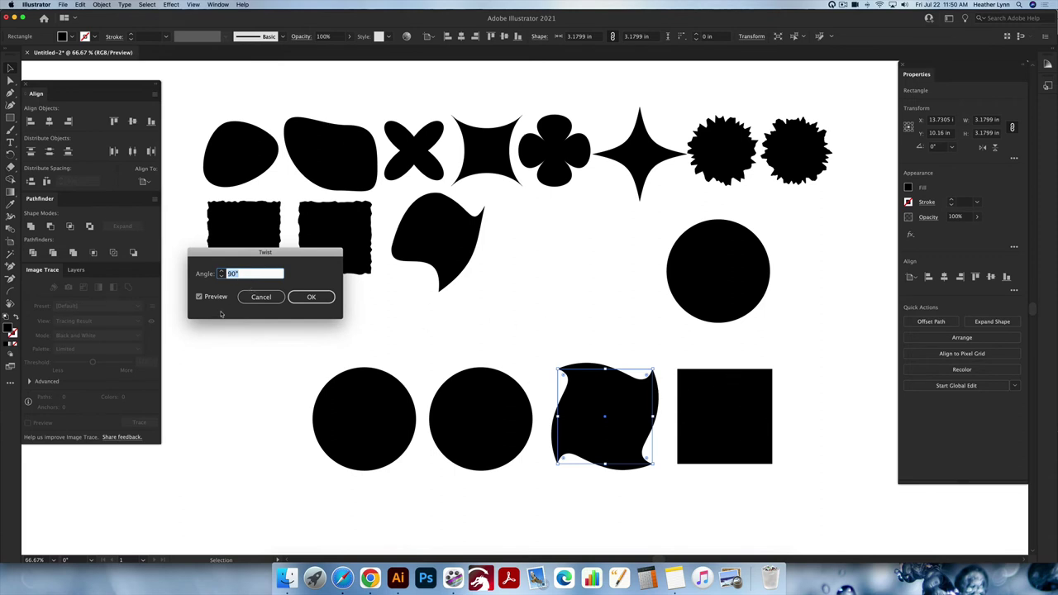
type("-90")
key("Tab")
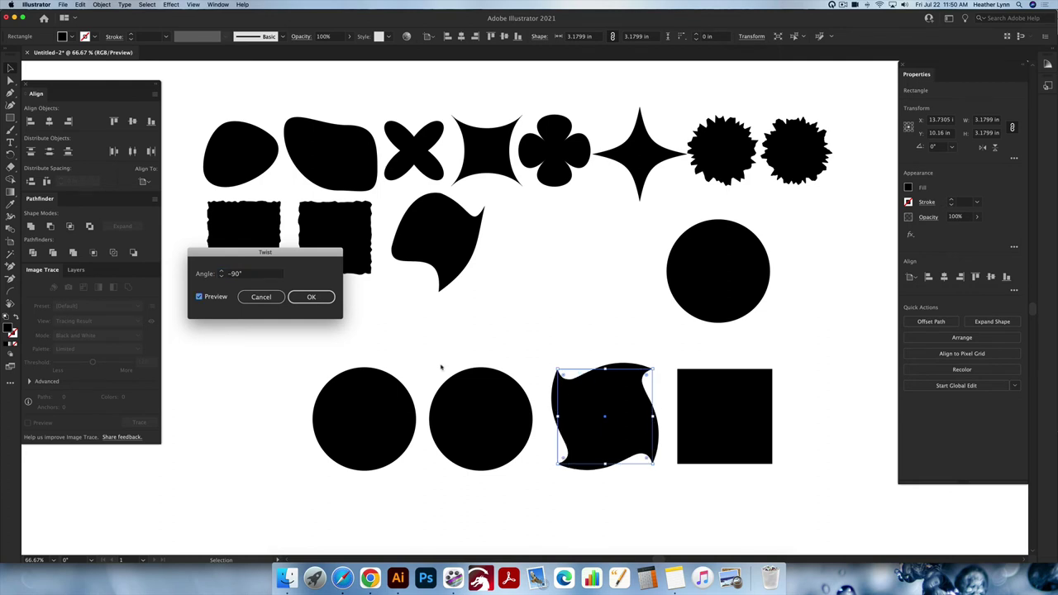
left_click(313, 298)
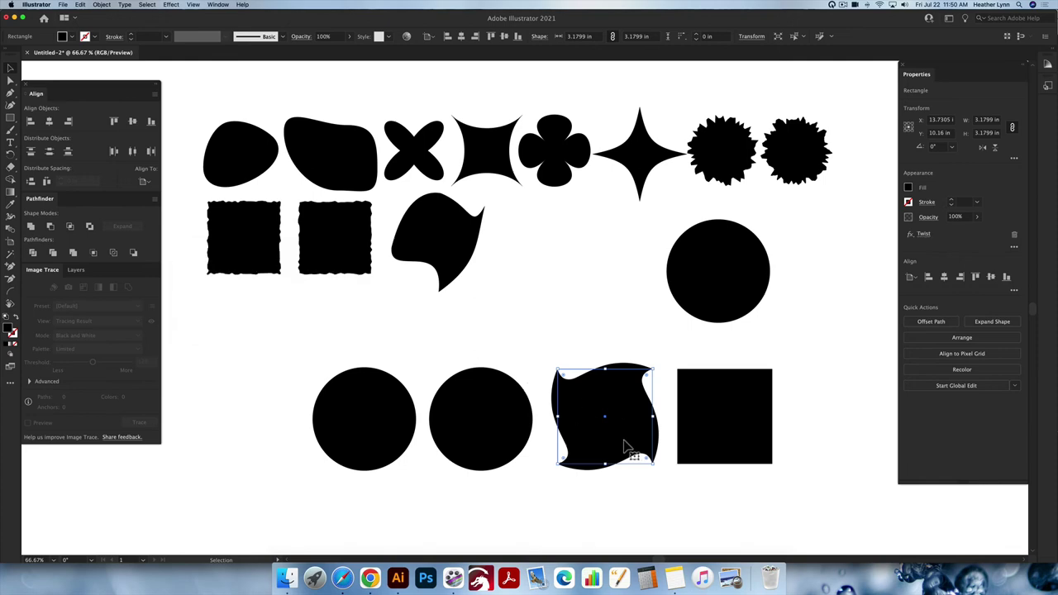
Scale the twisted square to about 1.99 in beside the tweaked shape, and line up the remaining plain square and circle in the bottom row
left_click_drag(607, 374, 545, 252)
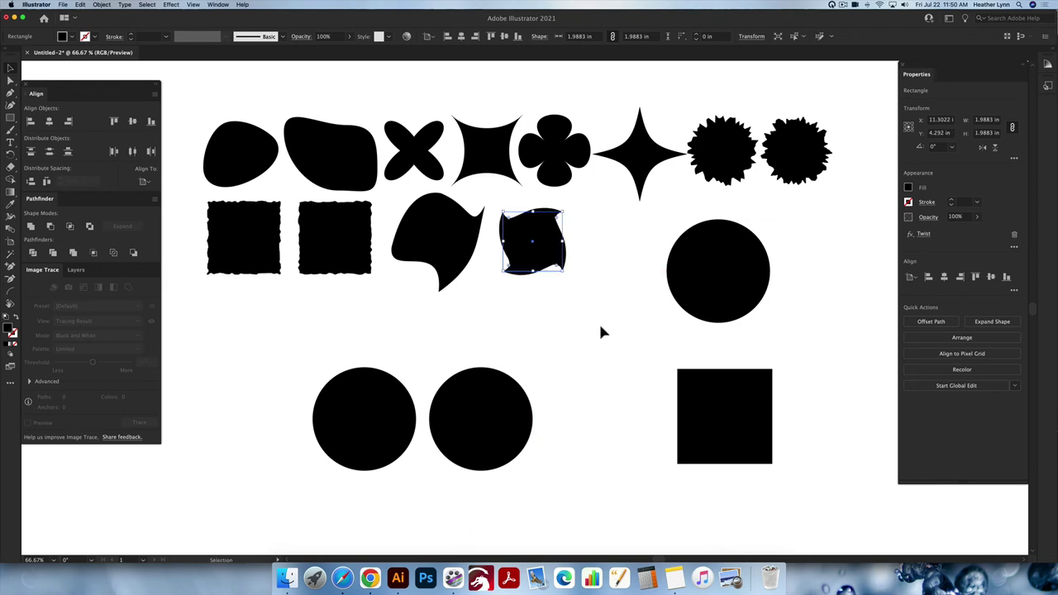
left_click(599, 324)
left_click_drag(730, 438, 608, 439)
left_click_drag(717, 293, 724, 429)
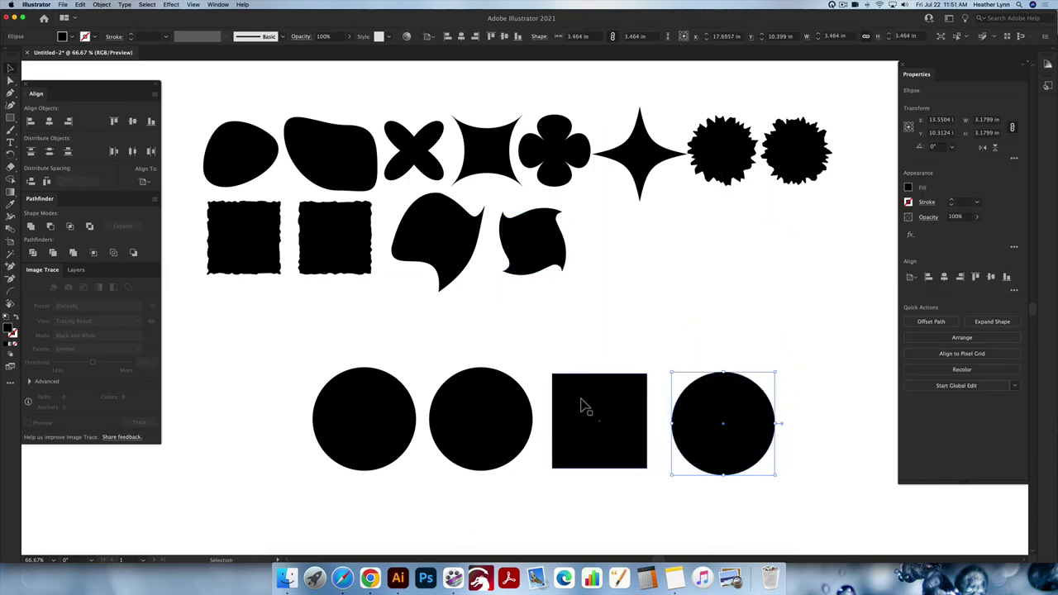
Apply a Zig Zag effect to the plain square with an absolute size of 0.11 in, 10 ridges per segment and smooth points
left_click(631, 440)
left_click(171, 4)
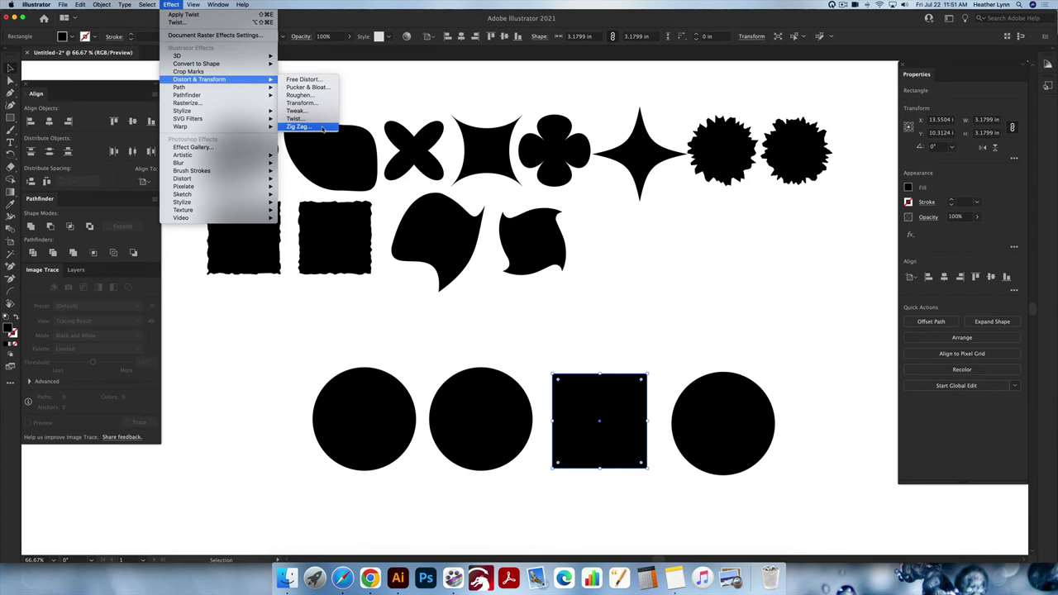
left_click(322, 128)
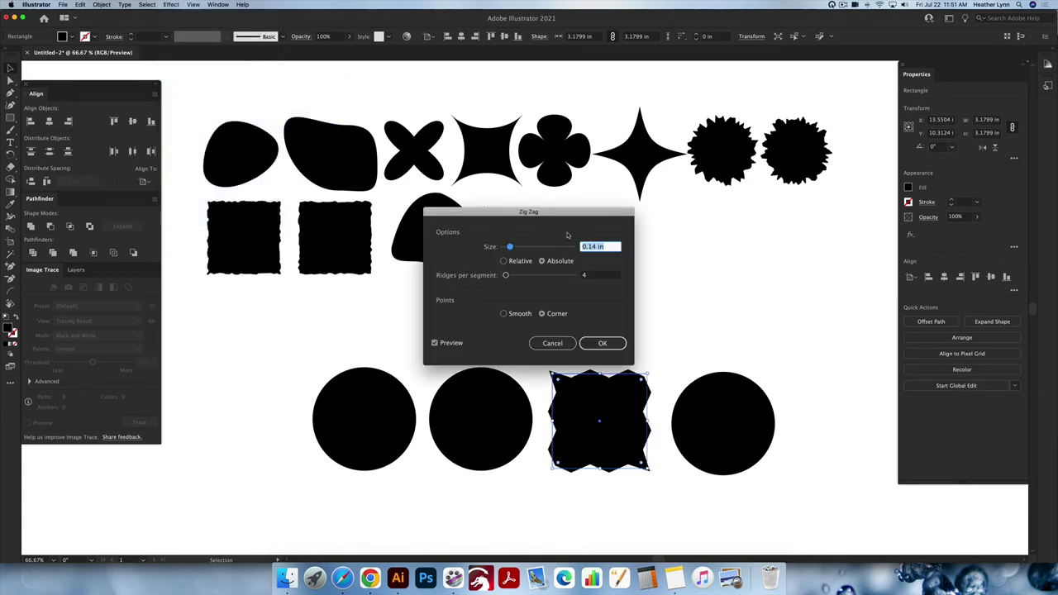
left_click_drag(568, 212, 423, 260)
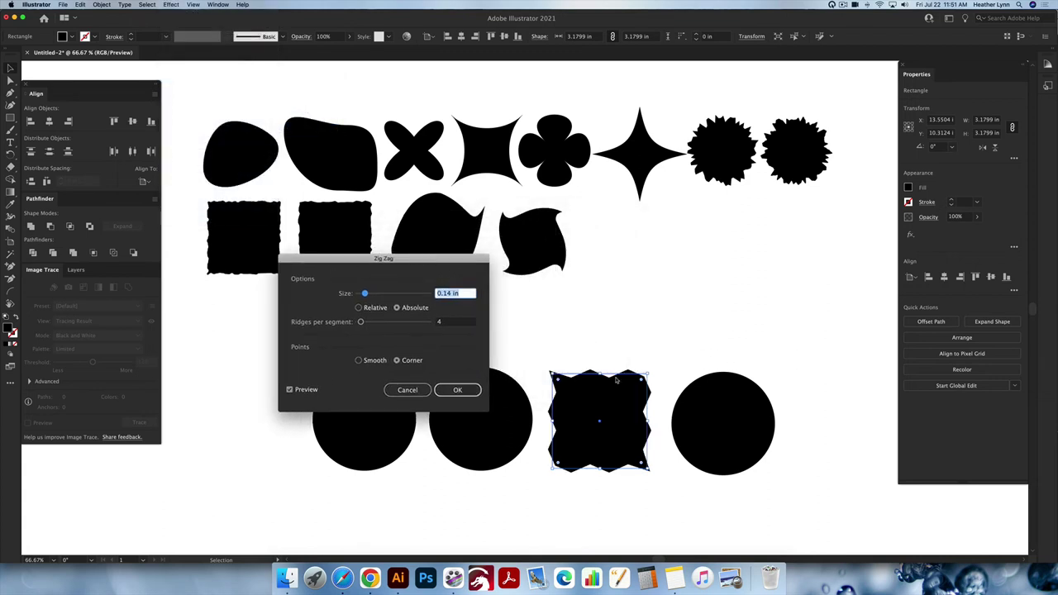
left_click(360, 362)
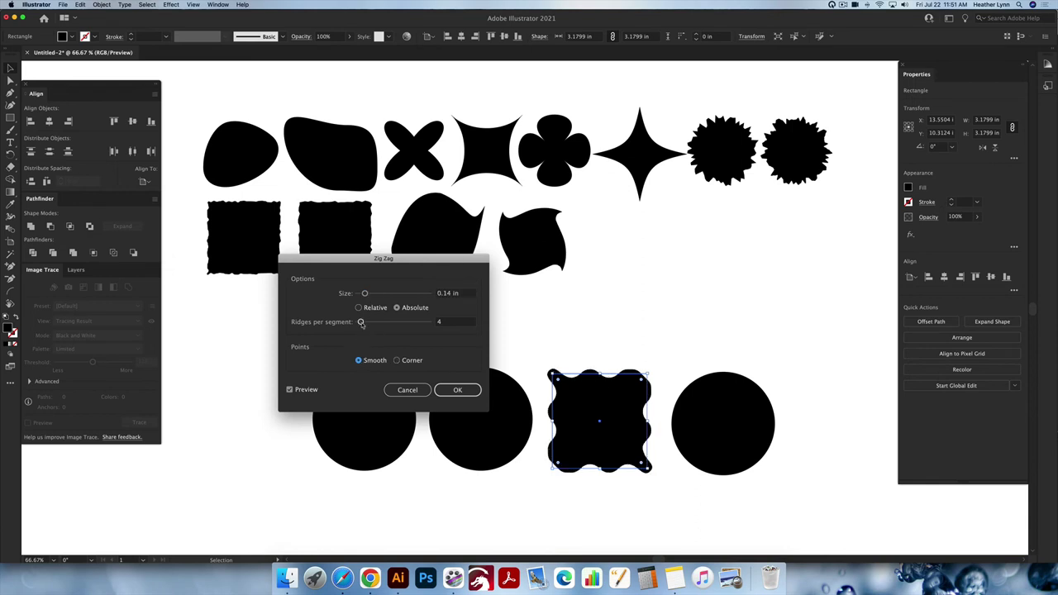
left_click_drag(361, 322, 363, 294)
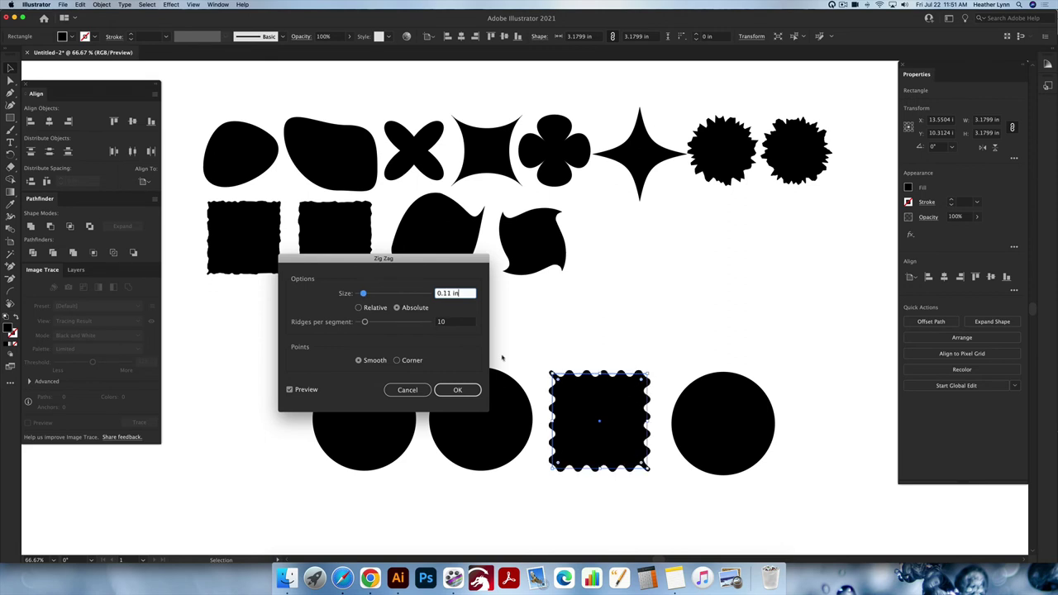
left_click(457, 389)
Move the zigzag square beside the twisted square in the second row and scale it down to about 2.31 in
left_click_drag(612, 449, 653, 312)
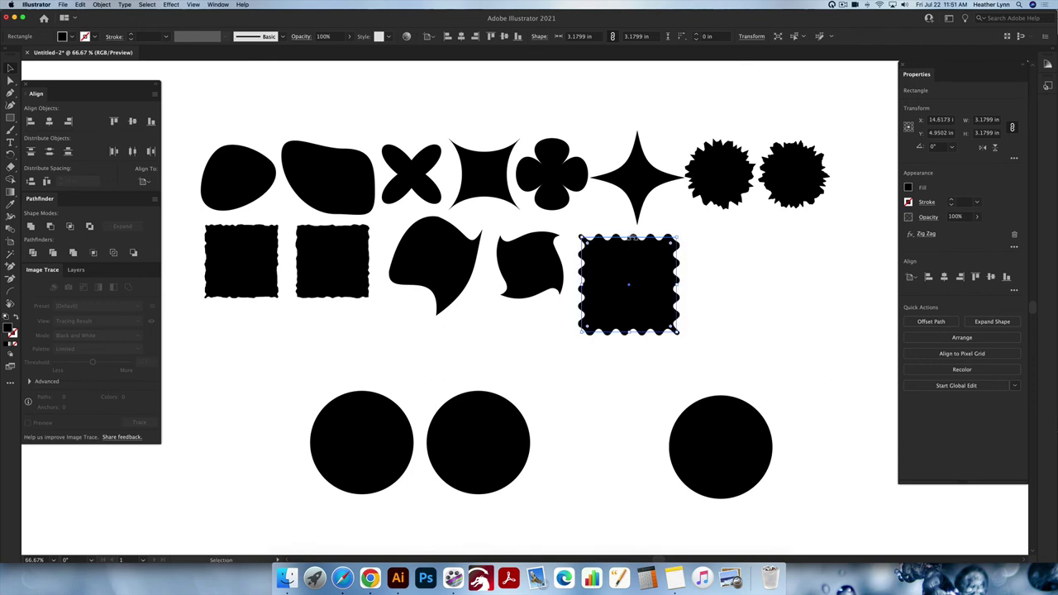
left_click_drag(633, 239, 661, 306)
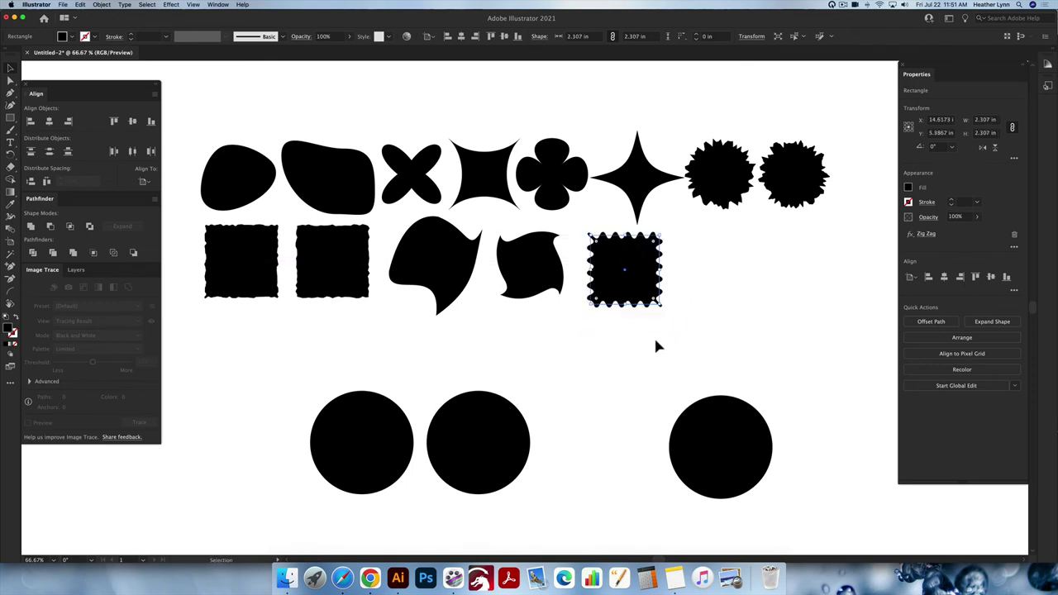
left_click(607, 380)
Draw a square about 3.38 in wide and position it between the plain circles in the bottom row
key("m")
mouse_move(569, 384)
left_mouse_down()
mouse_move(609, 441)
mouse_move(669, 481)
left_mouse_up()
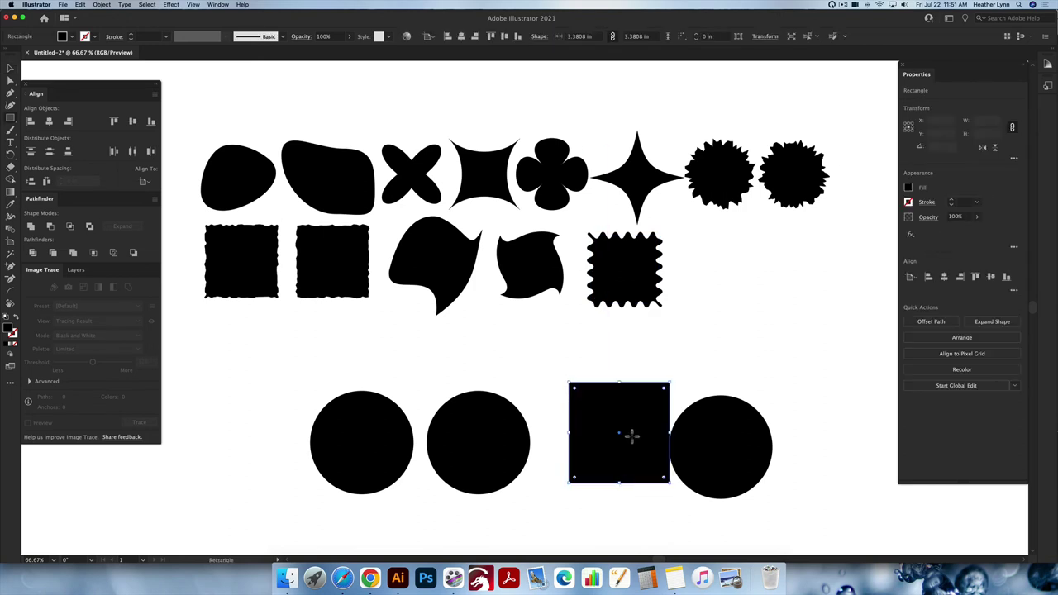
key("v")
left_click_drag(643, 433, 631, 434)
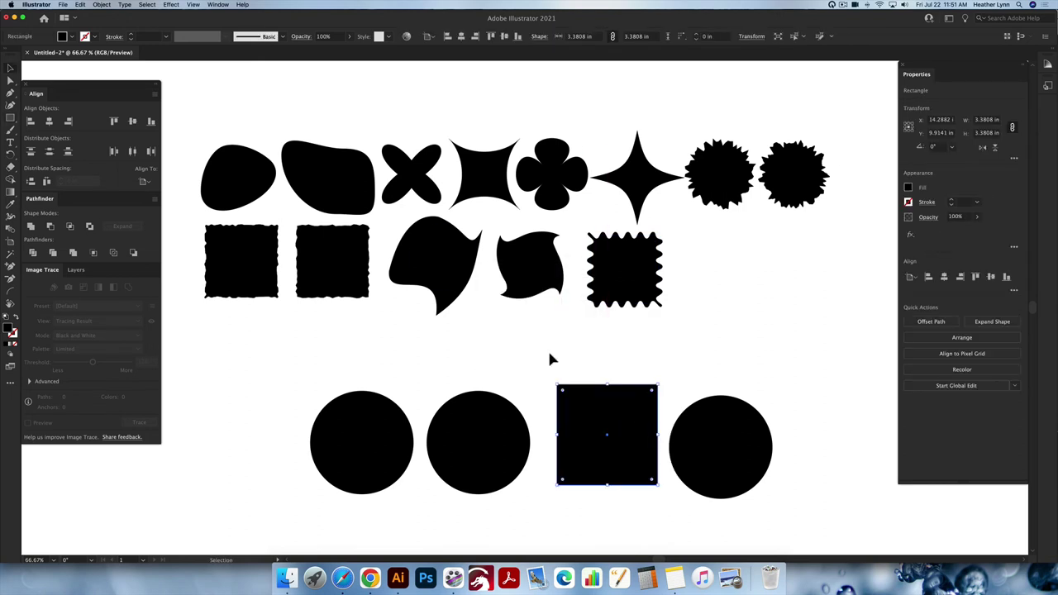
Apply a Zig Zag effect to the square between the plain circles with an absolute size of 0.17 in, 4 ridges per segment and corner points
left_click(171, 4)
mouse_move(240, 79)
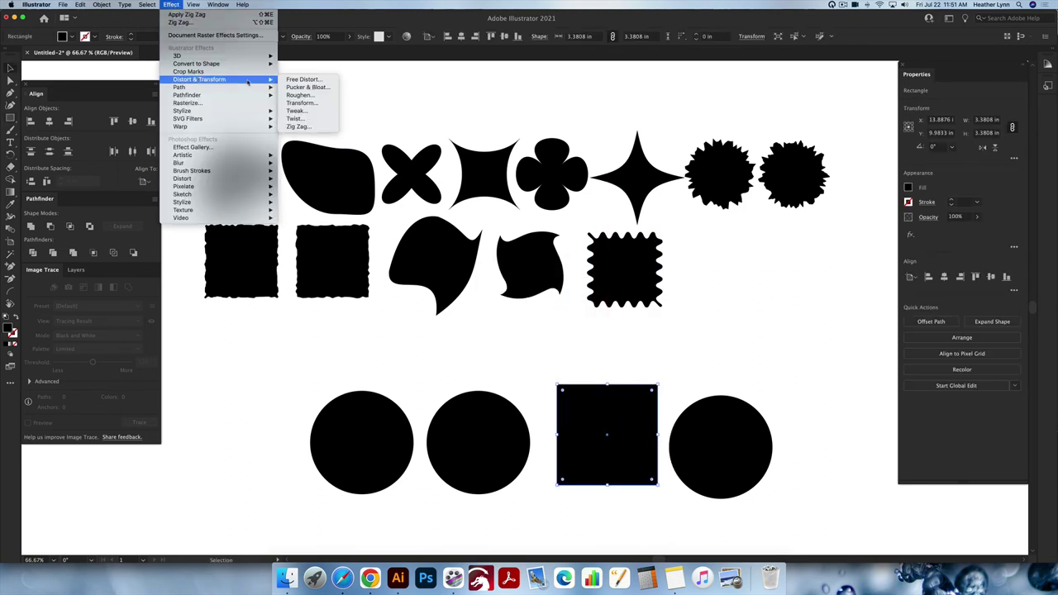
left_click(299, 127)
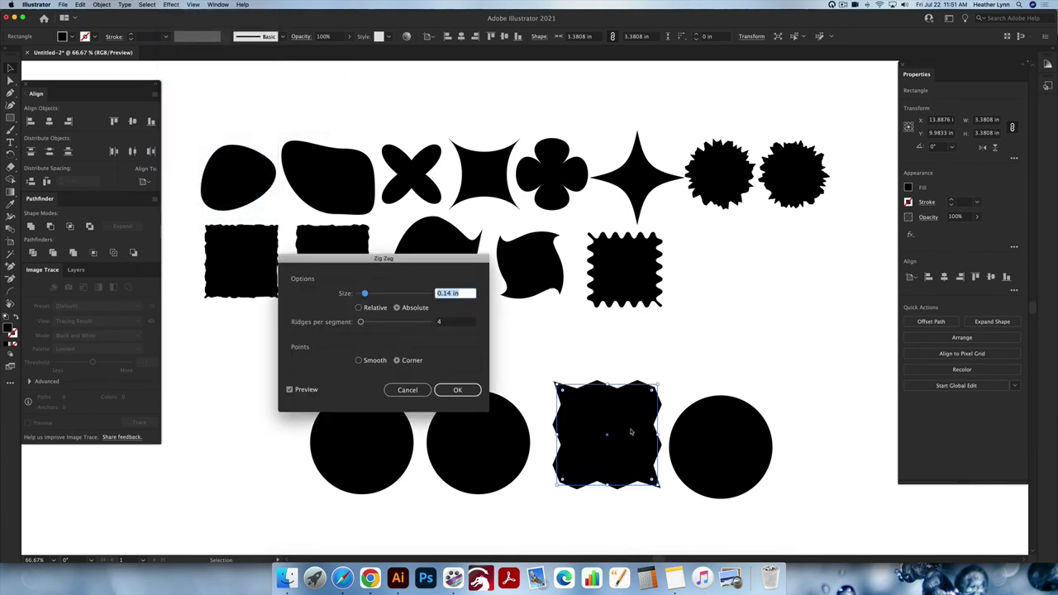
left_click_drag(362, 321, 364, 325)
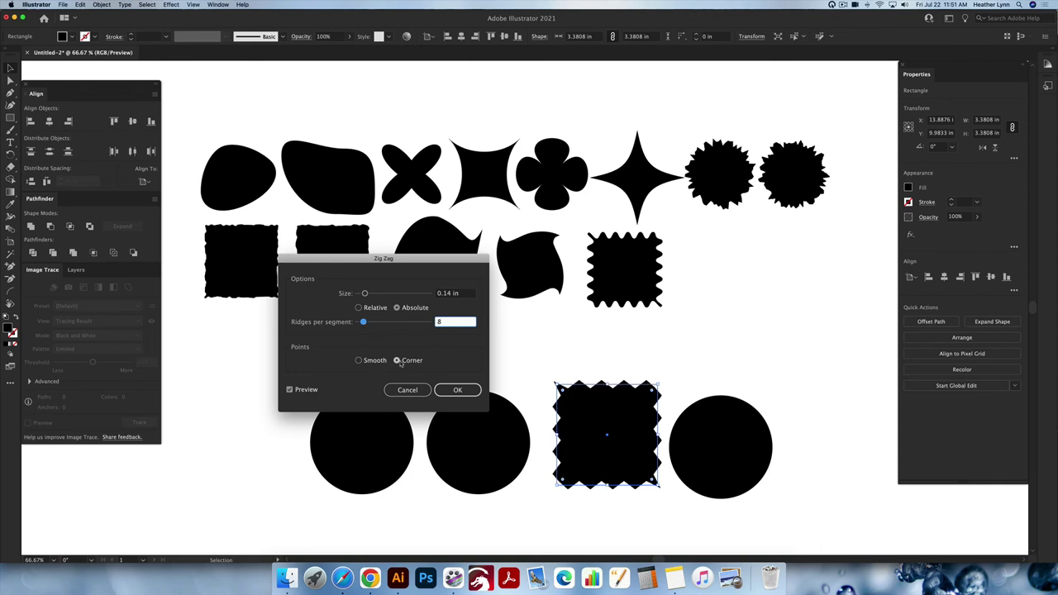
left_click_drag(365, 293, 361, 325)
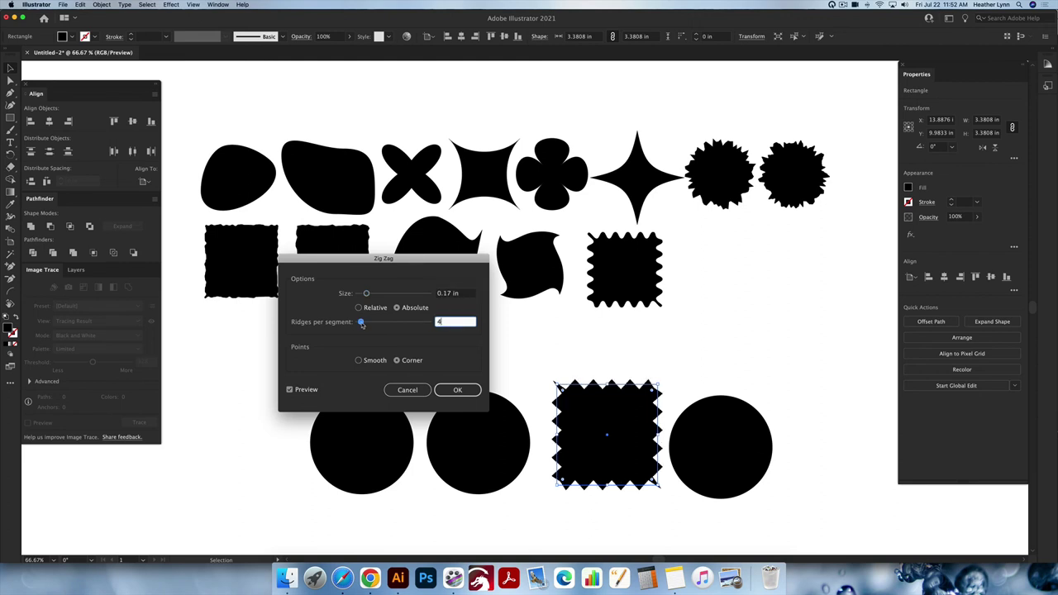
left_click(457, 391)
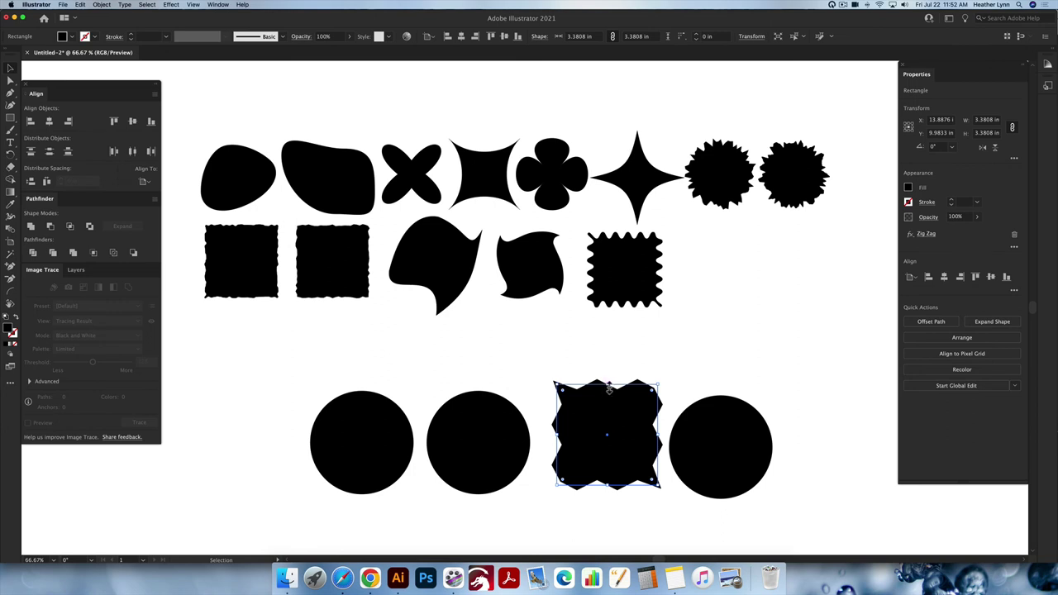
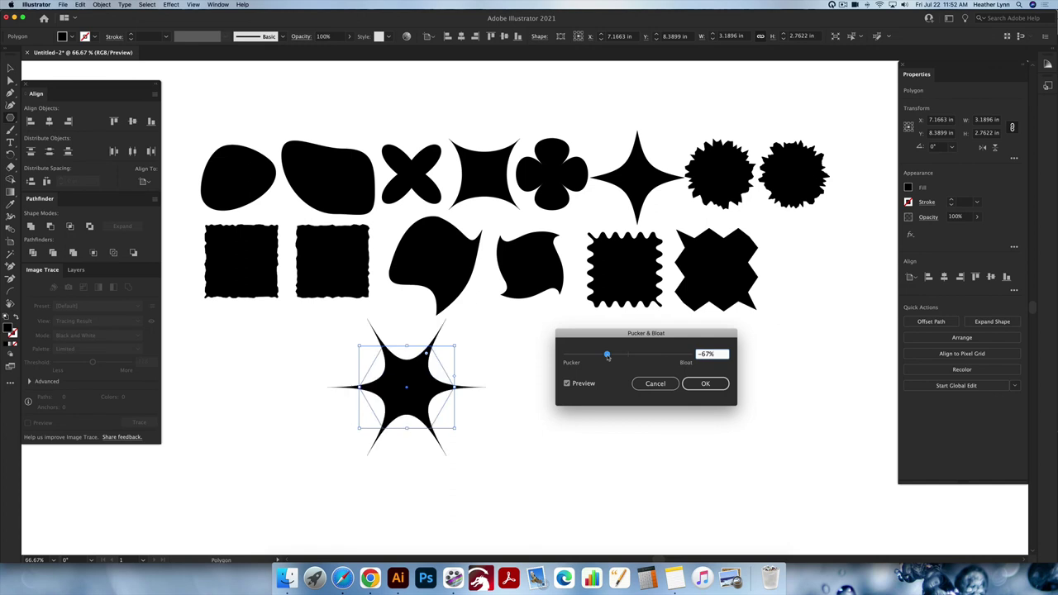
Pucker the hexagon in the bottom row with Pucker & Bloat at -42%, and place a duplicate of it alongside
left_click_drag(608, 357, 614, 357)
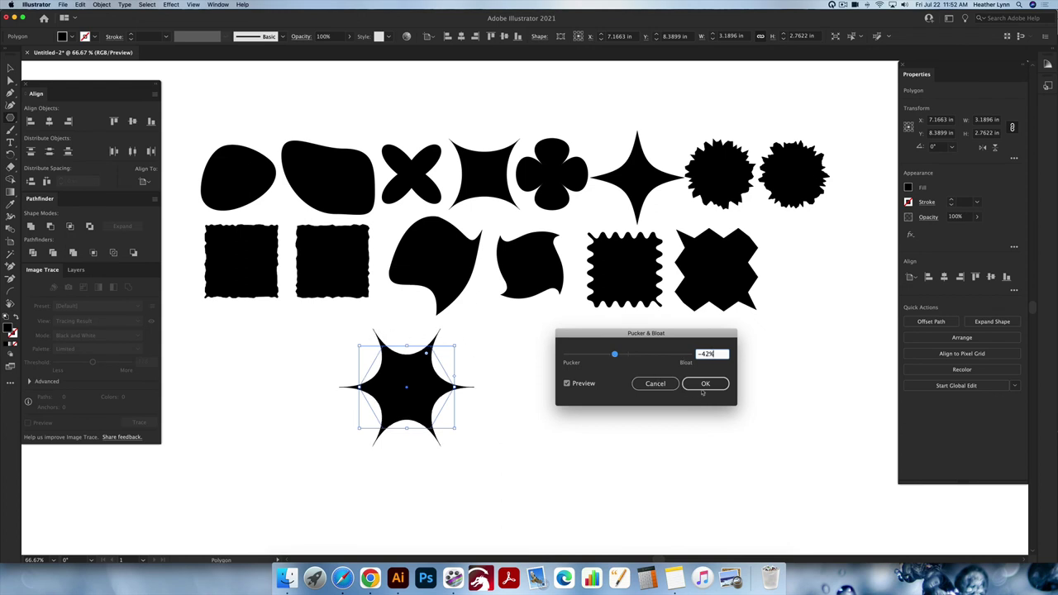
left_click(705, 384)
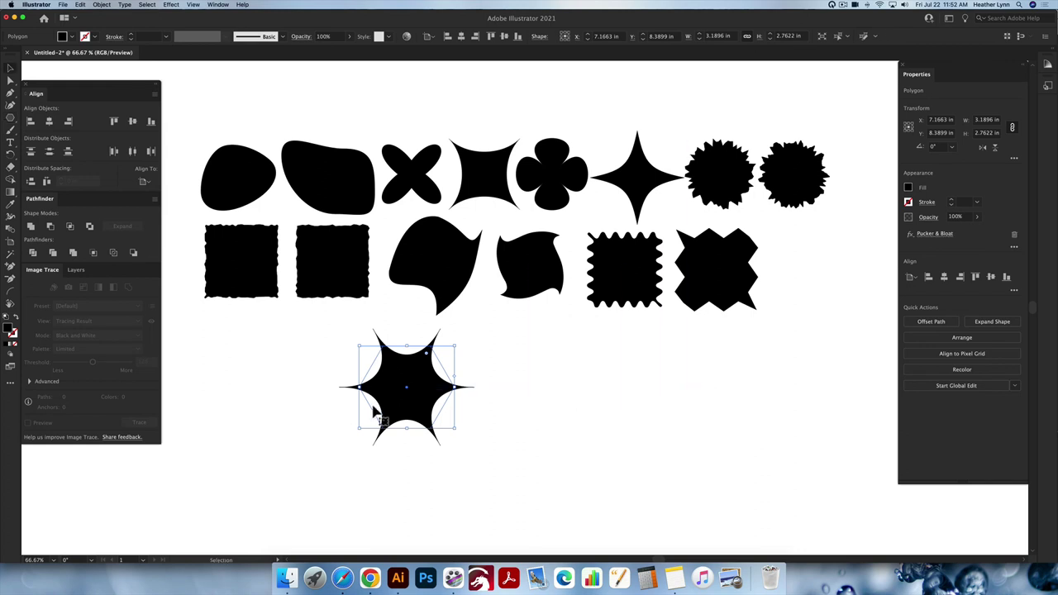
left_click_drag(416, 401, 554, 402)
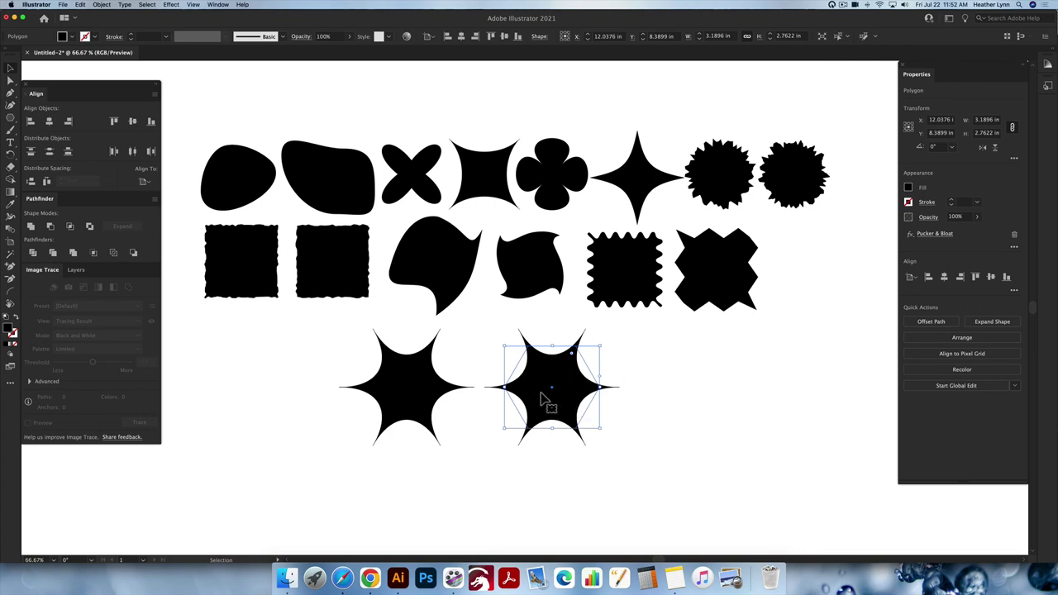
Edit the duplicate star's Pucker & Bloat effect from pucker to bloat so that it forms a six-petal flower
left_click(656, 398)
left_click(567, 397)
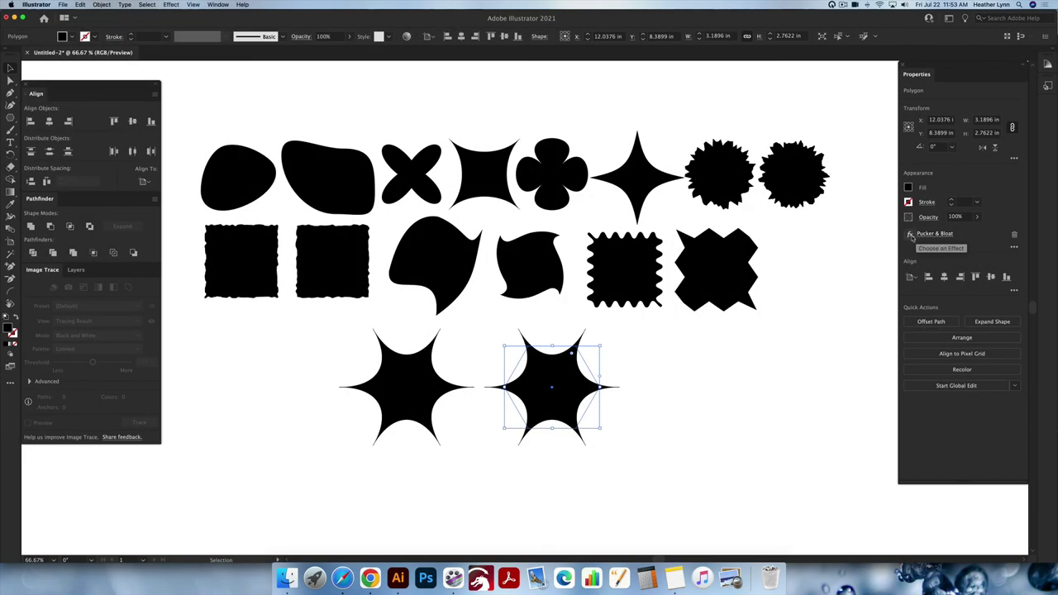
left_click(934, 234)
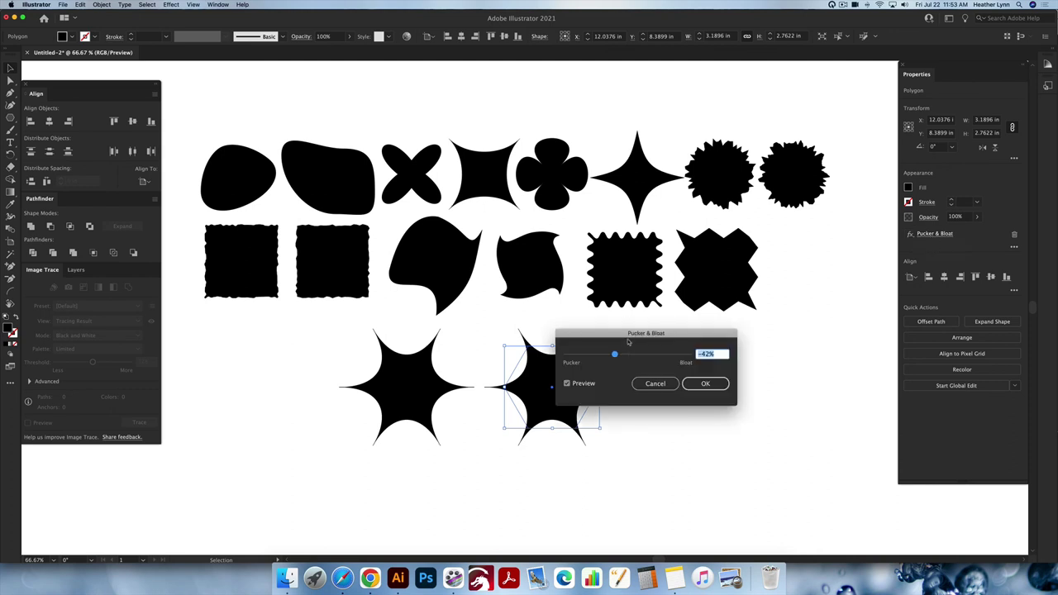
left_click_drag(628, 341, 708, 277)
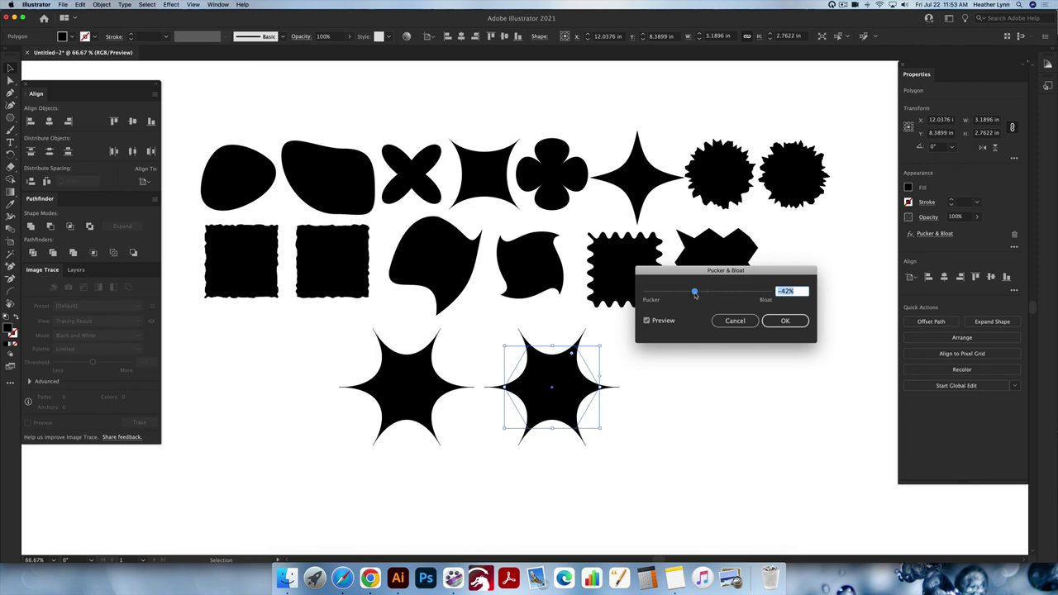
left_click_drag(695, 292, 729, 292)
left_click(782, 324)
left_click(689, 425)
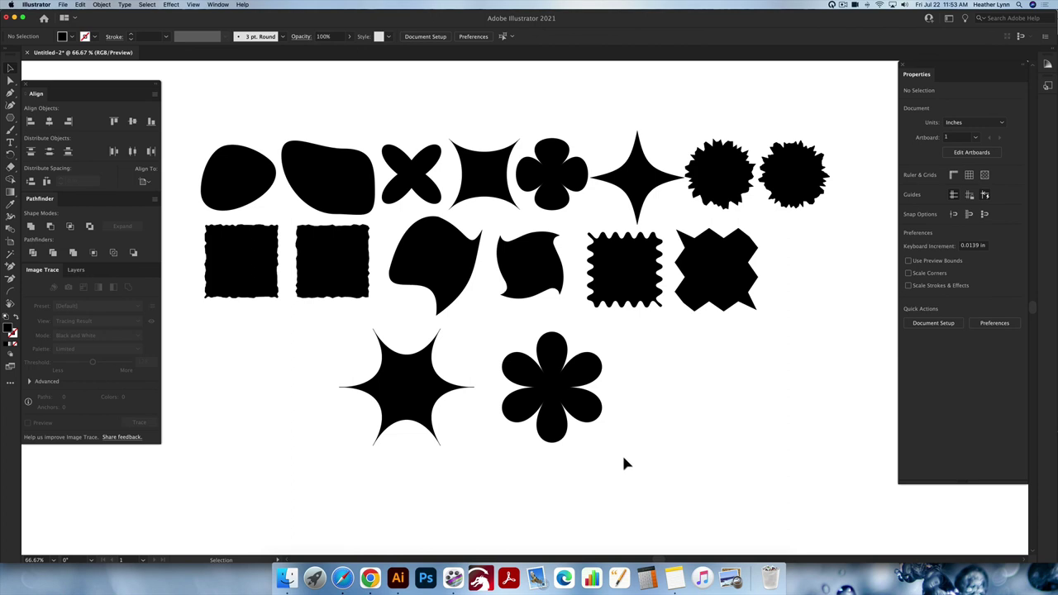
Create an eight-sided polygon with a radius of 1.5948 in beside the six-petal flower
key("shift+p")
left_click(695, 397)
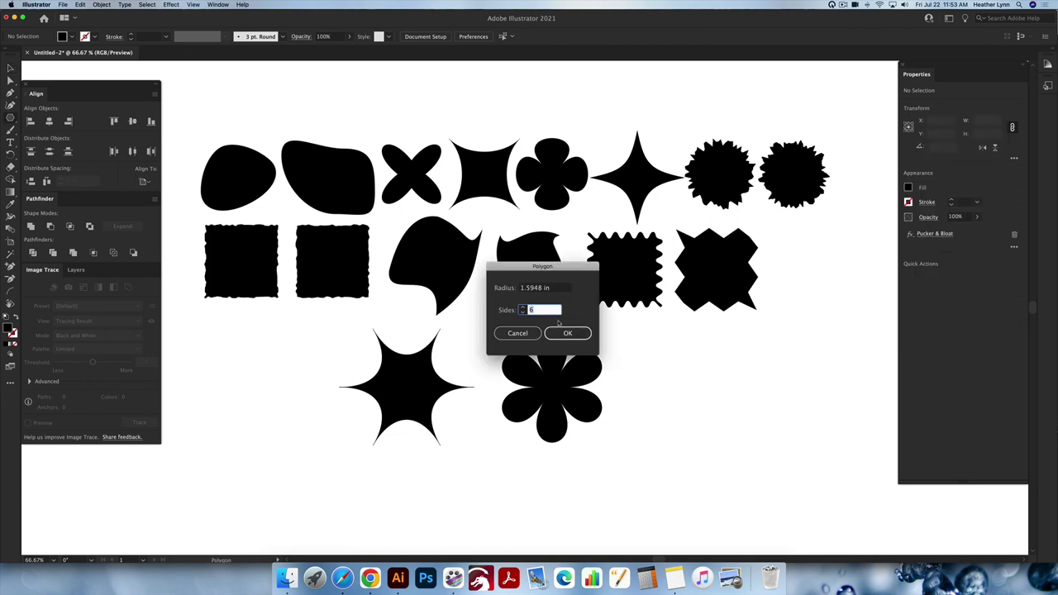
type("8")
key("Return")
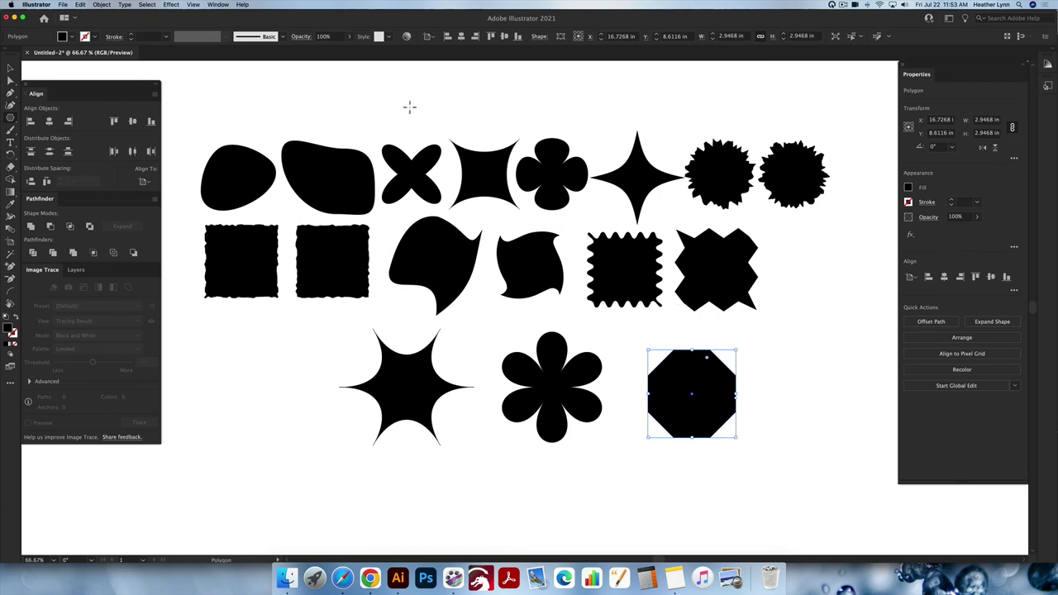
Apply Pucker & Bloat to the octagon with a bloat of about 80% to form an eight-petal flower
left_click(171, 5)
mouse_move(249, 74)
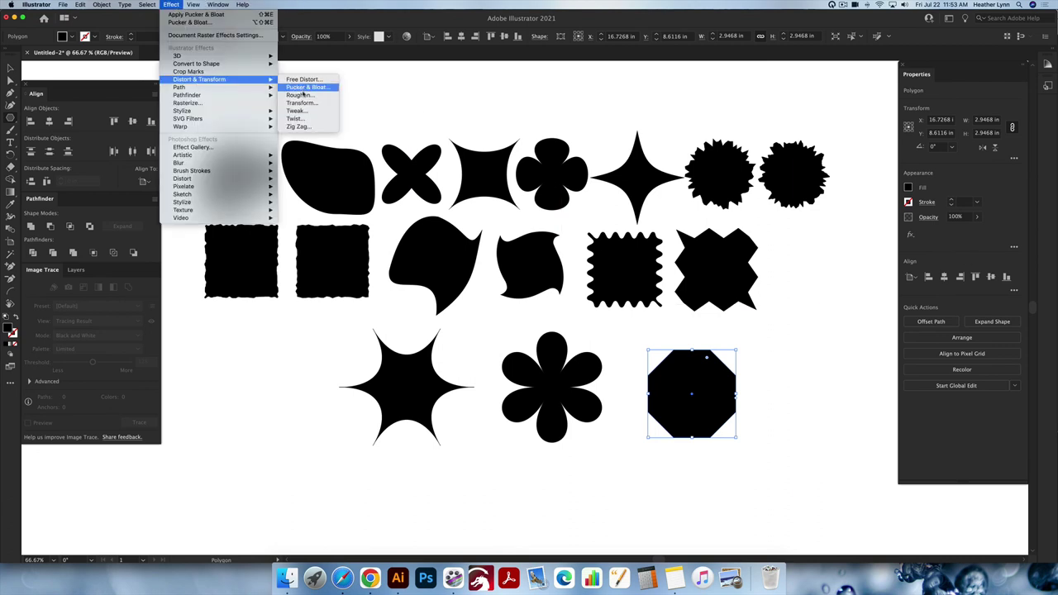
left_click(313, 88)
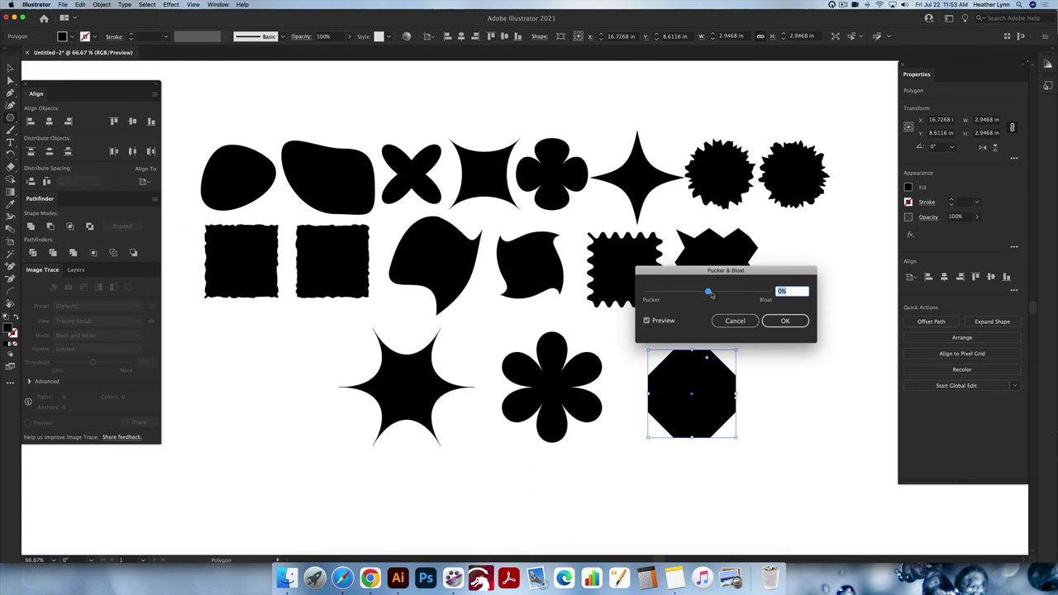
left_click_drag(707, 292, 733, 295)
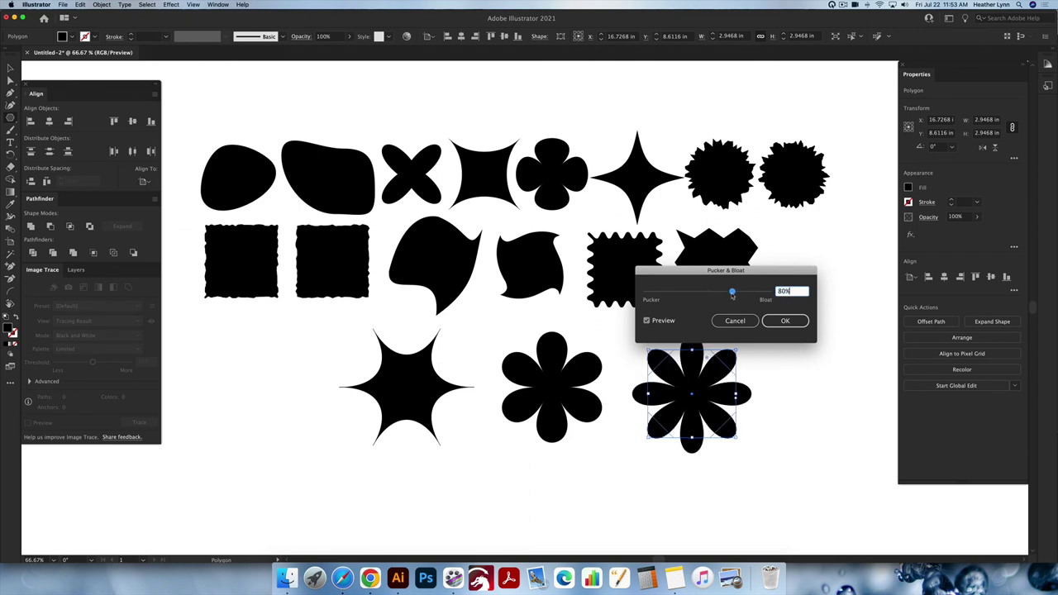
left_click(783, 321)
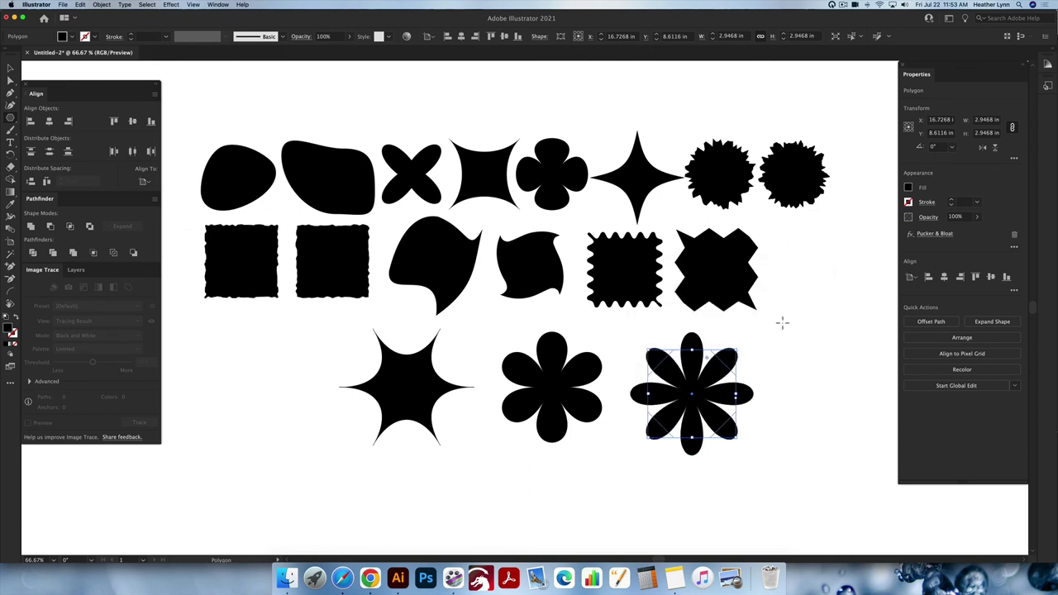
key("v")
left_click(802, 361)
Expand the appearance of all shapes except the first two free-distorted ones, and check the resulting paths in outline view
scroll(802, 360, "up", 2)
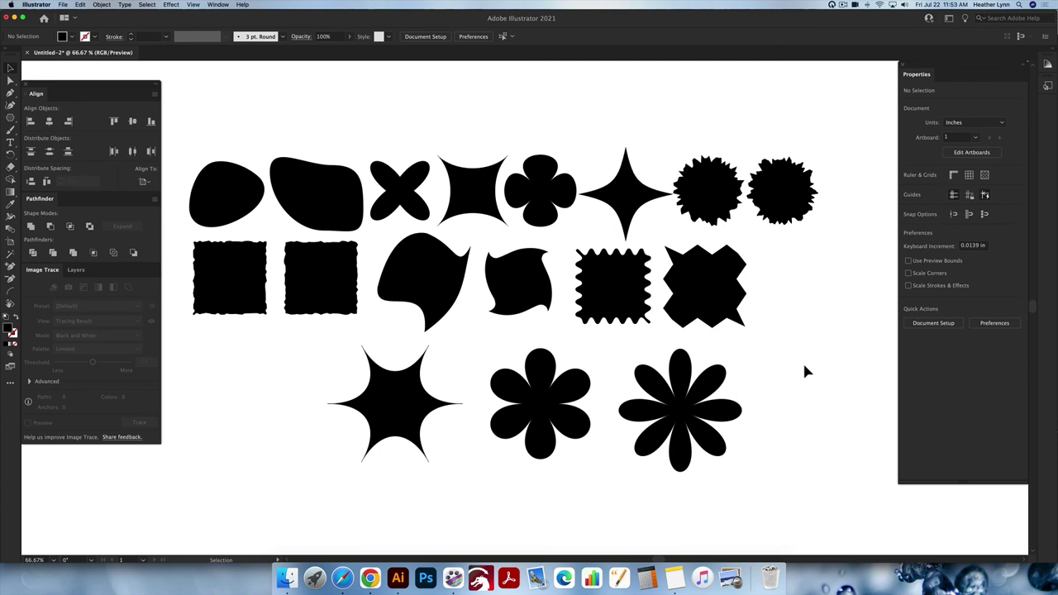
scroll(806, 371, "left", 2)
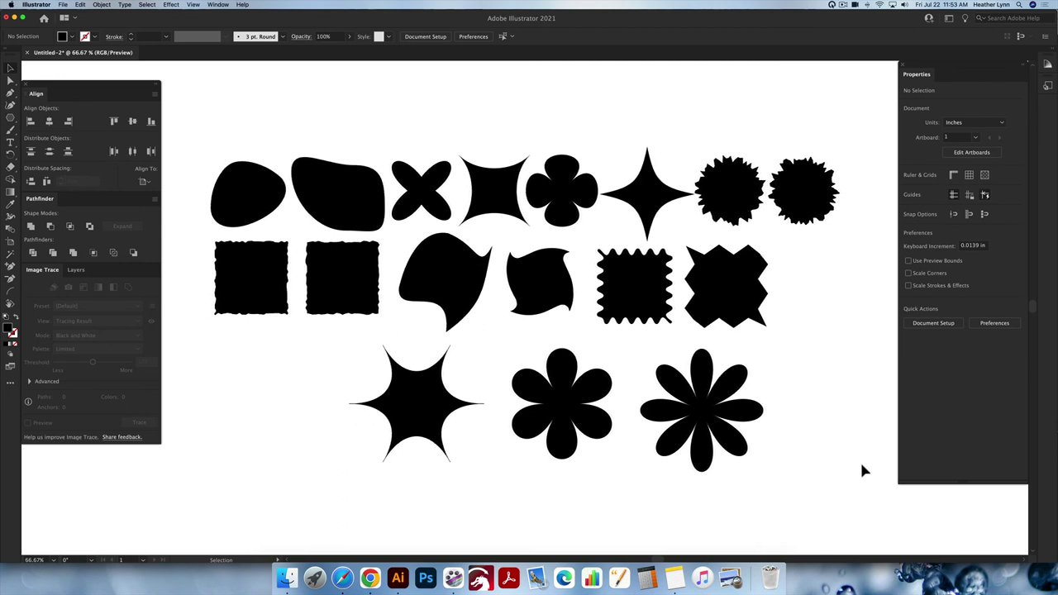
key("super+a")
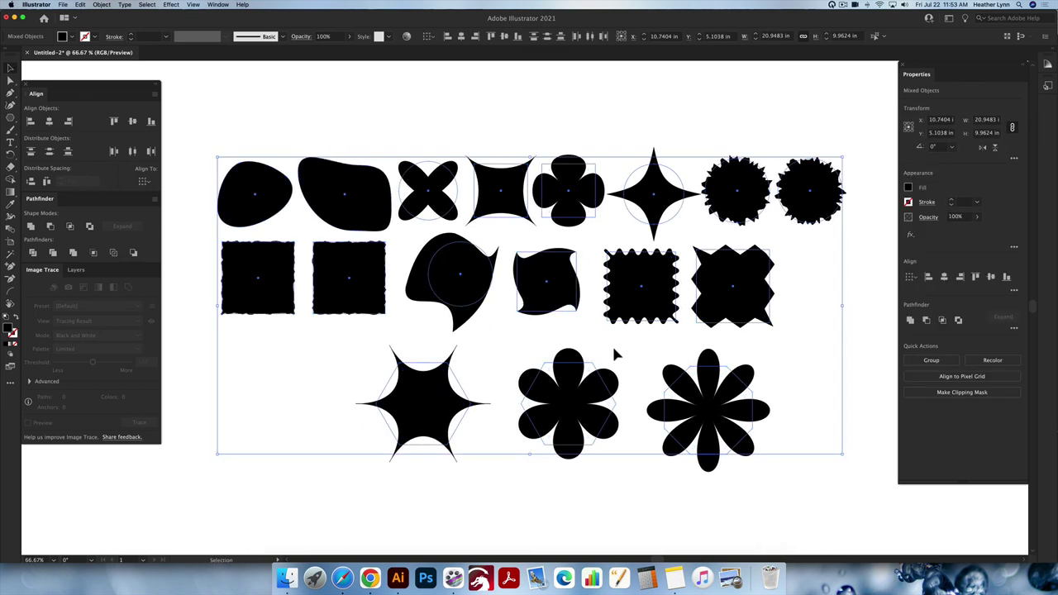
scroll(612, 354, "up", 1)
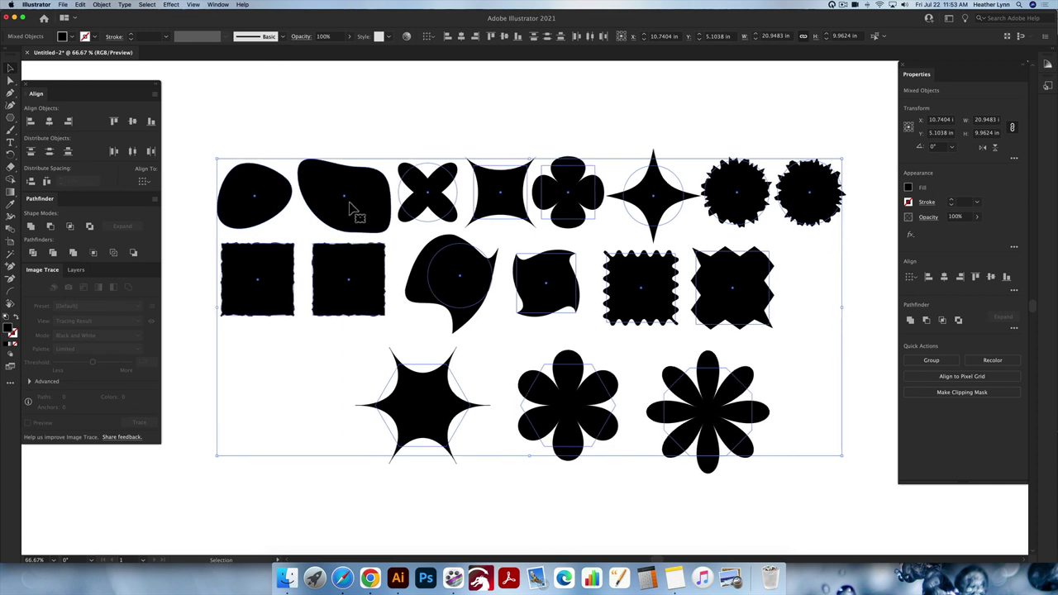
left_click(268, 190, "shift")
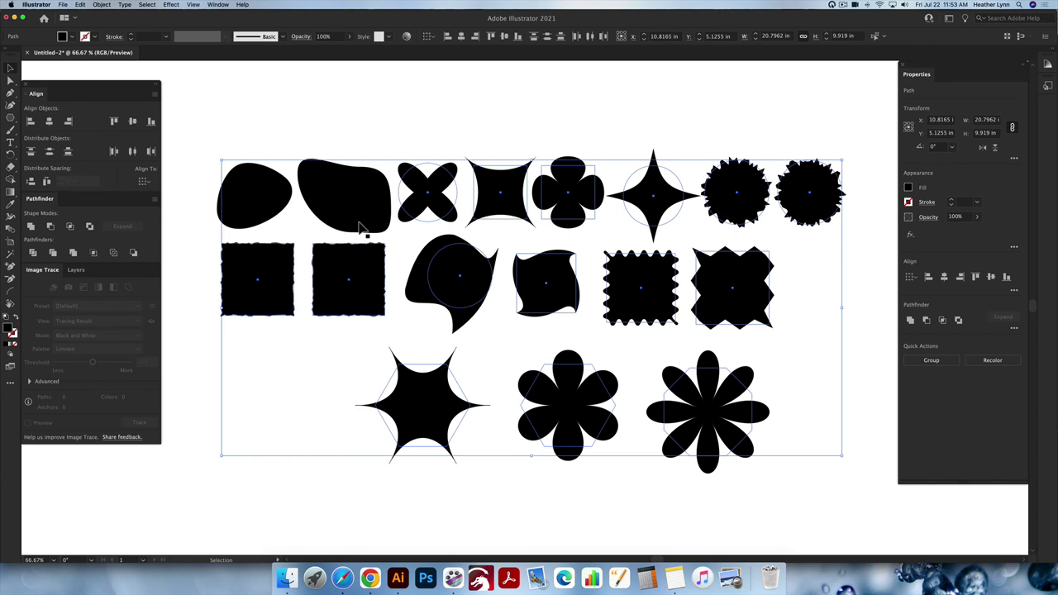
left_click(101, 5)
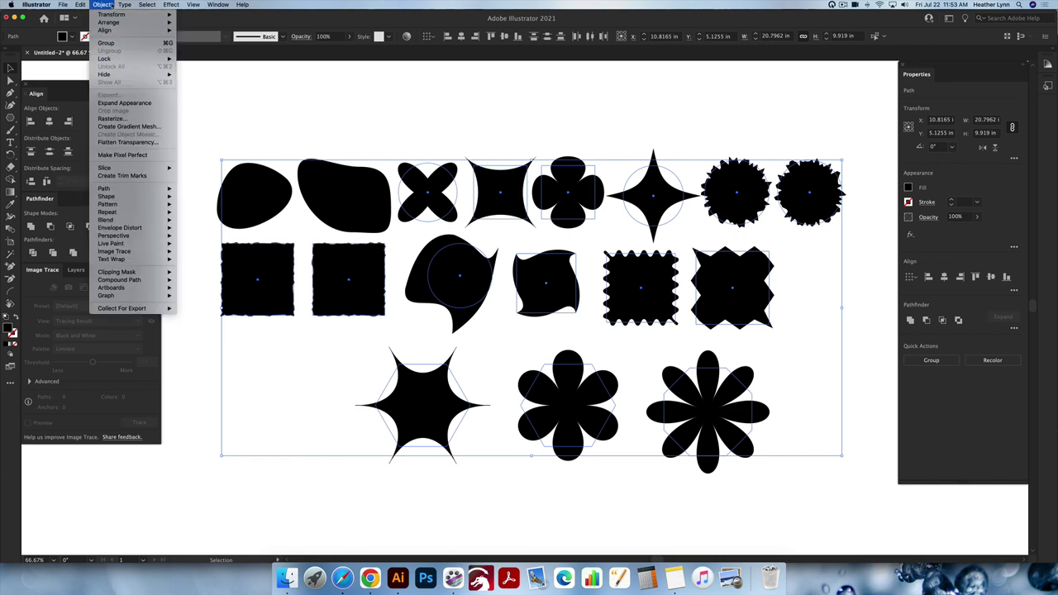
left_click(124, 103)
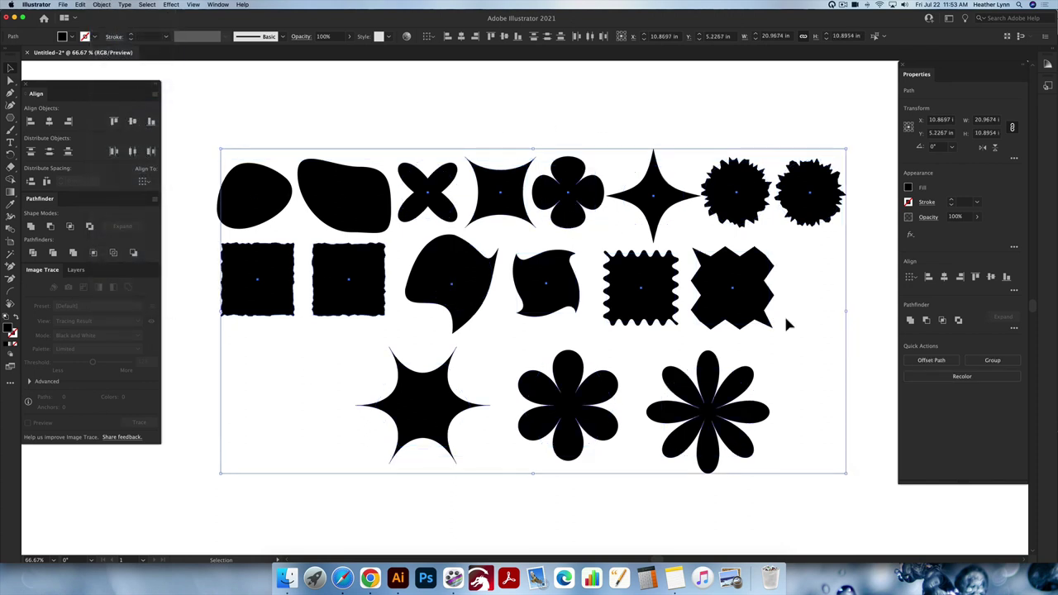
left_click(823, 408)
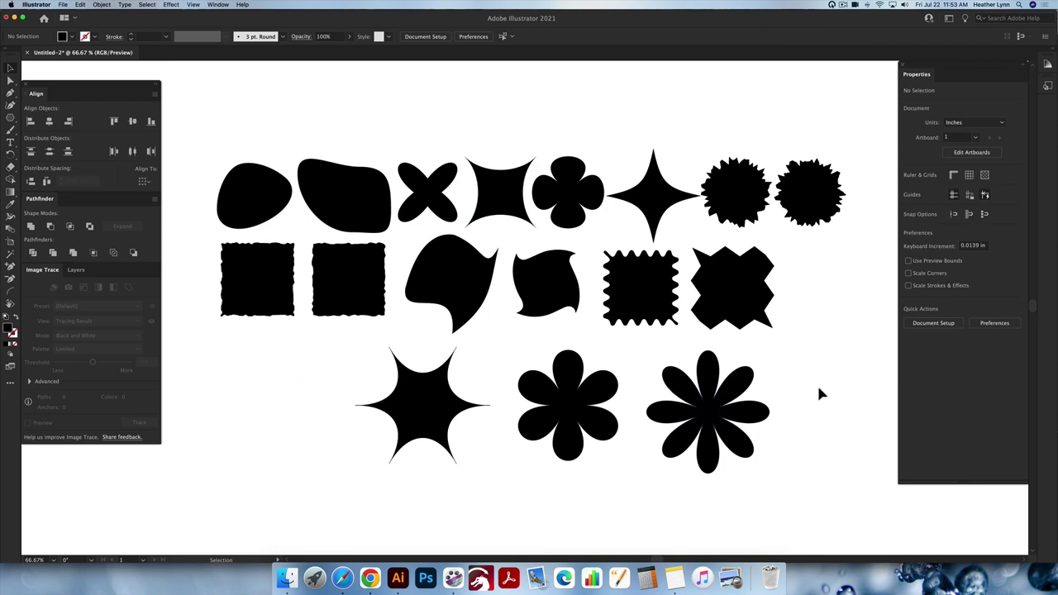
key("super+y")
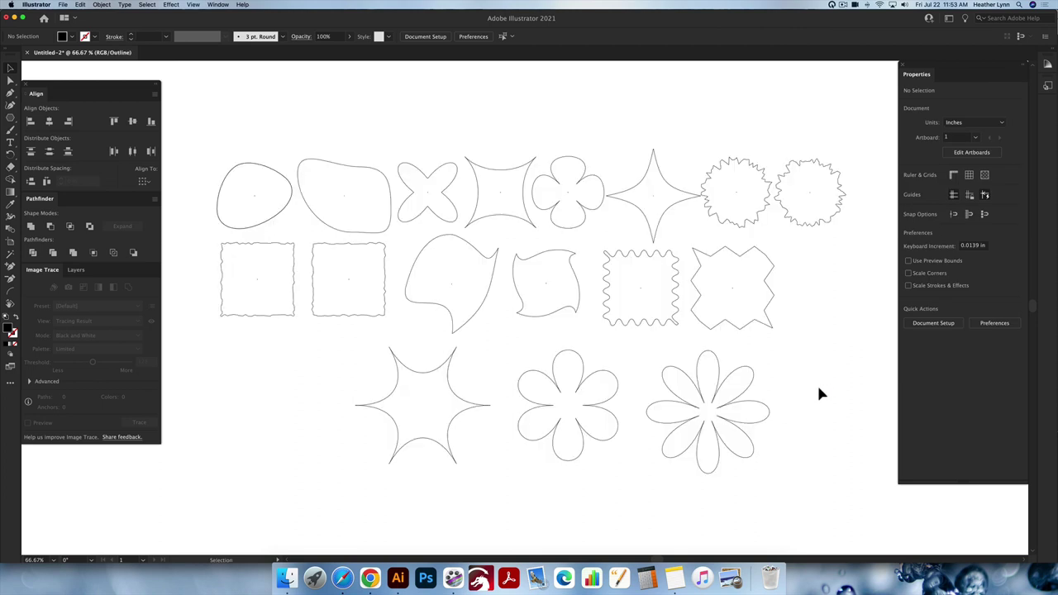
key("super+y")
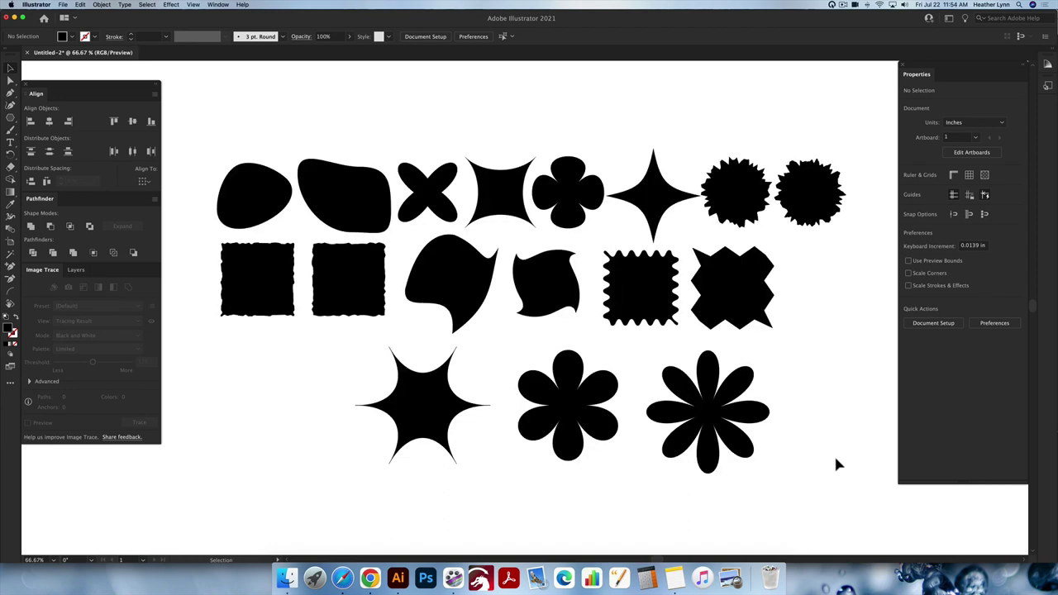
Swap fill and stroke on all the shapes and set their 1 pt stroke colour to red
key("super+a")
scroll(496, 281, "right", 1)
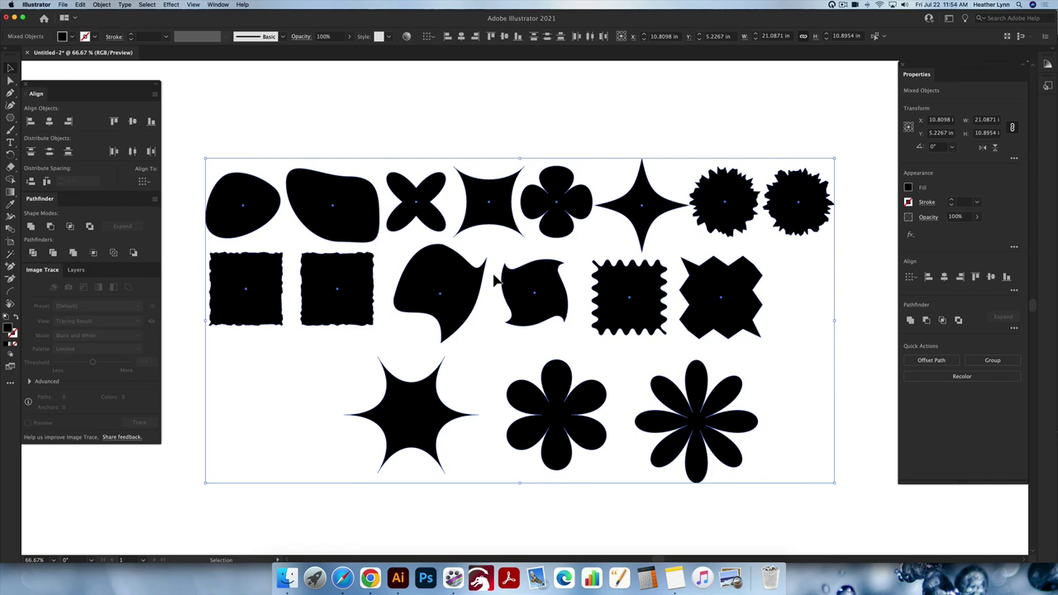
key("shift+x")
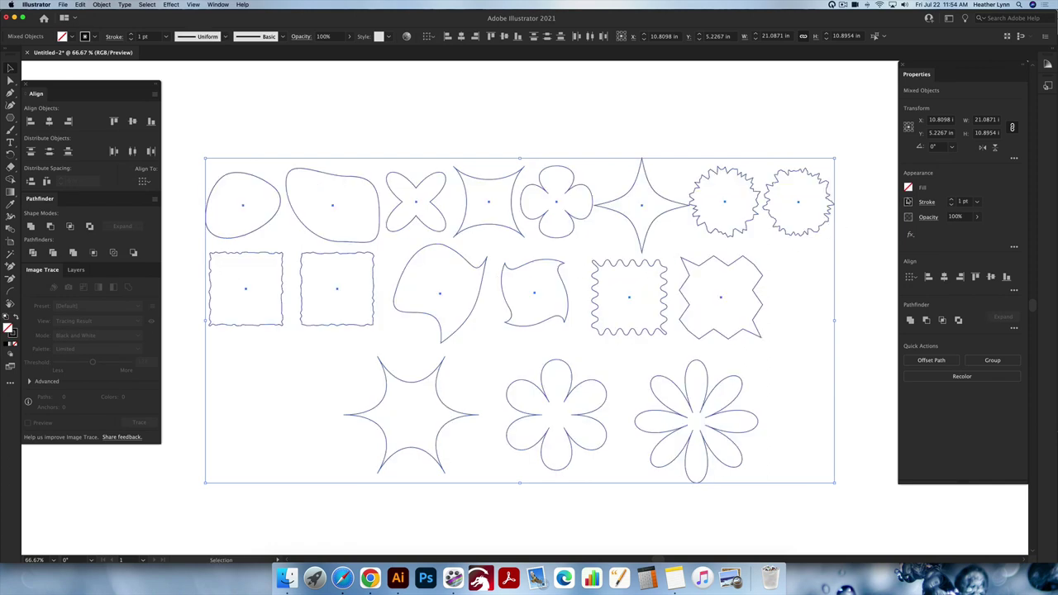
left_click(909, 202)
left_click(828, 231)
key("Escape")
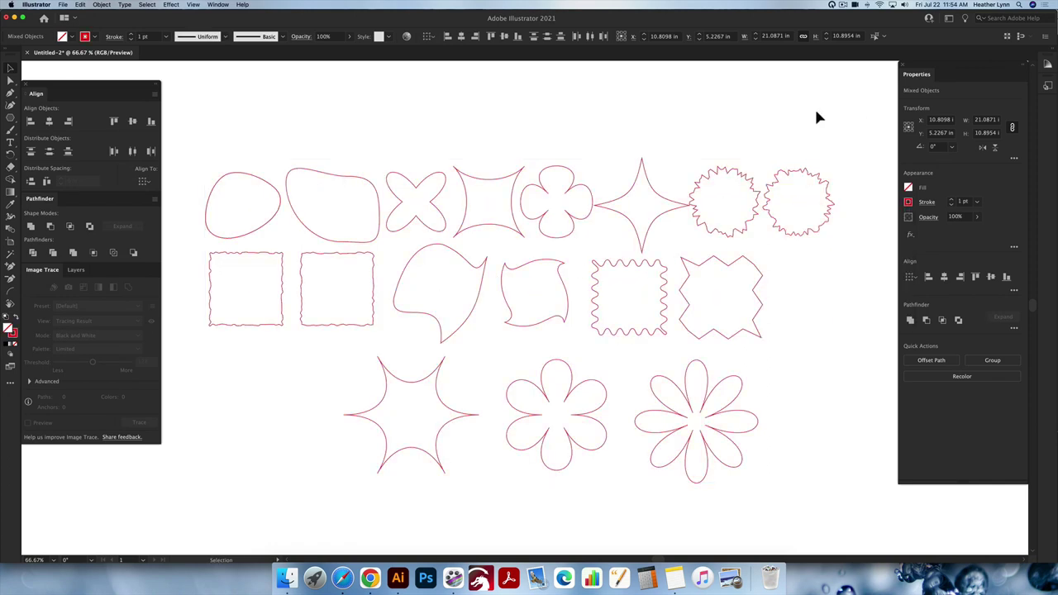
left_click(817, 118)
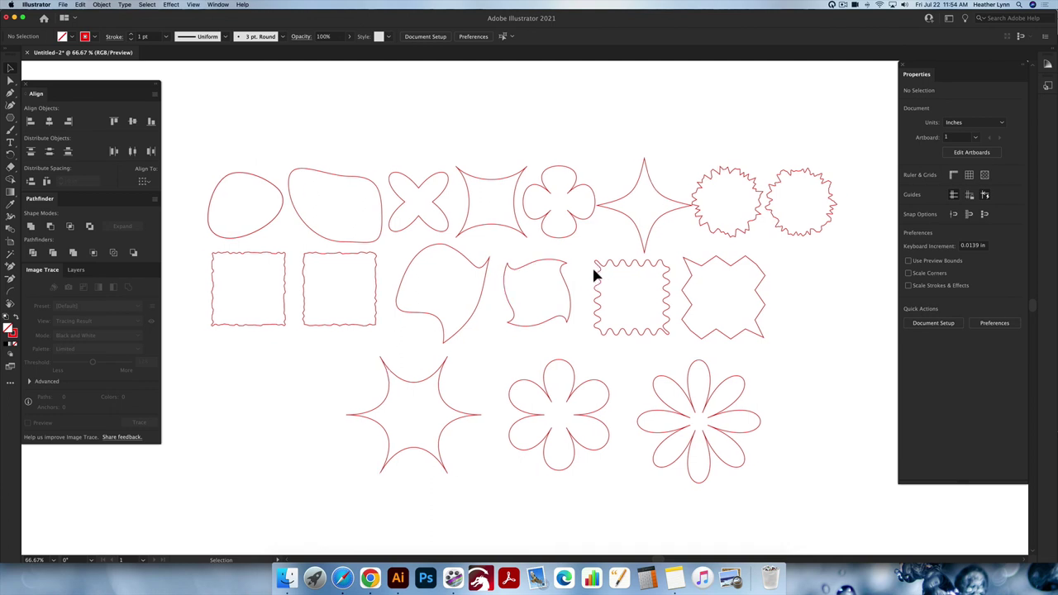
scroll(594, 275, "left", 2)
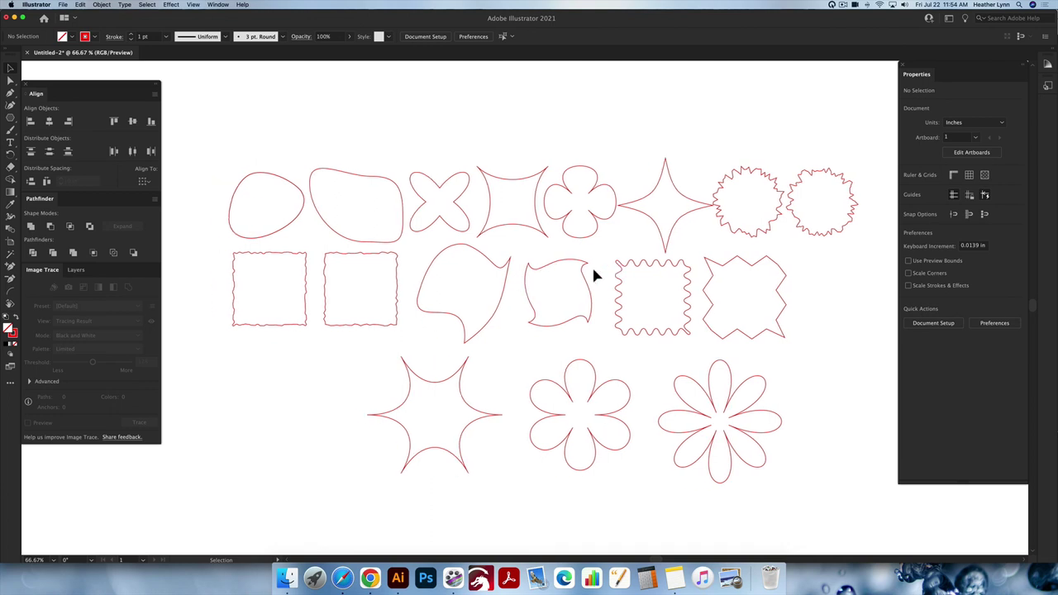